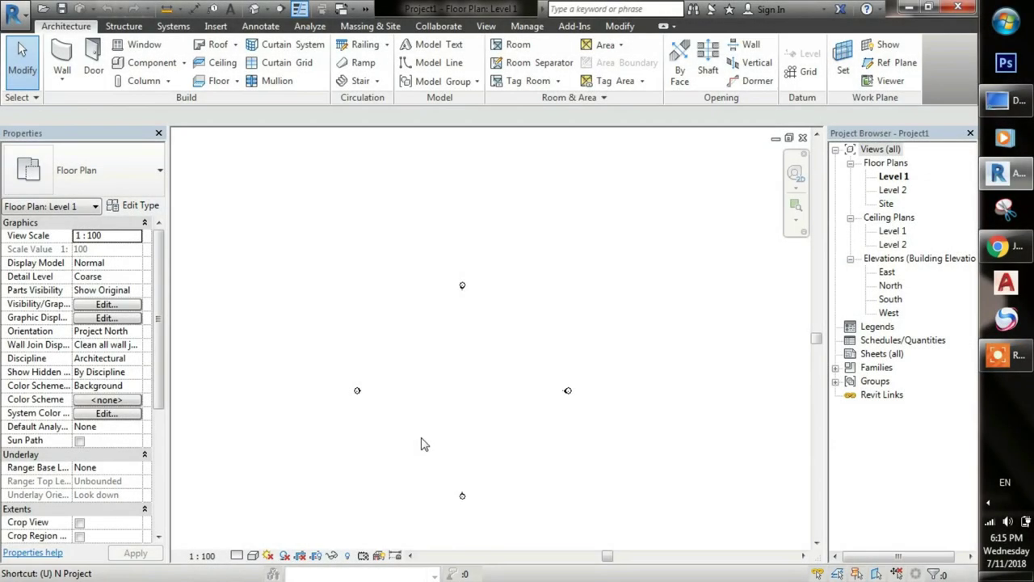
# Set the project length units to meters rounded to 2 decimal places
pyautogui.press('u')
pyautogui.press('n')
pyautogui.click(539, 186)
pyautogui.click(534, 213)
pyautogui.click(485, 267)
pyautogui.click(420, 252)
pyautogui.click(397, 315)
pyautogui.click(497, 404)
pyautogui.click(440, 445)
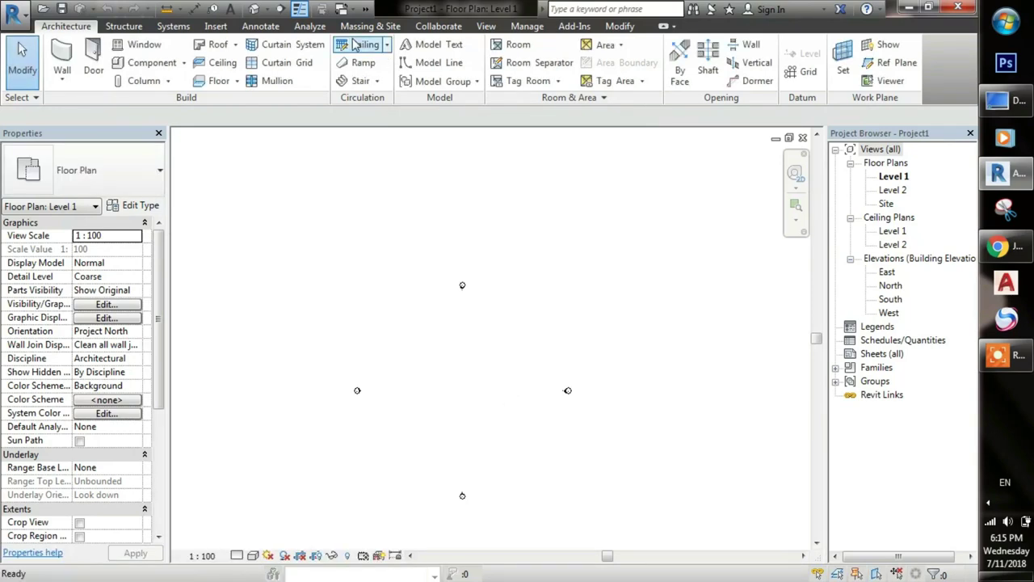
# From the Level 1 plan, start an in-place mass named Mass 1
pyautogui.click(252, 9)
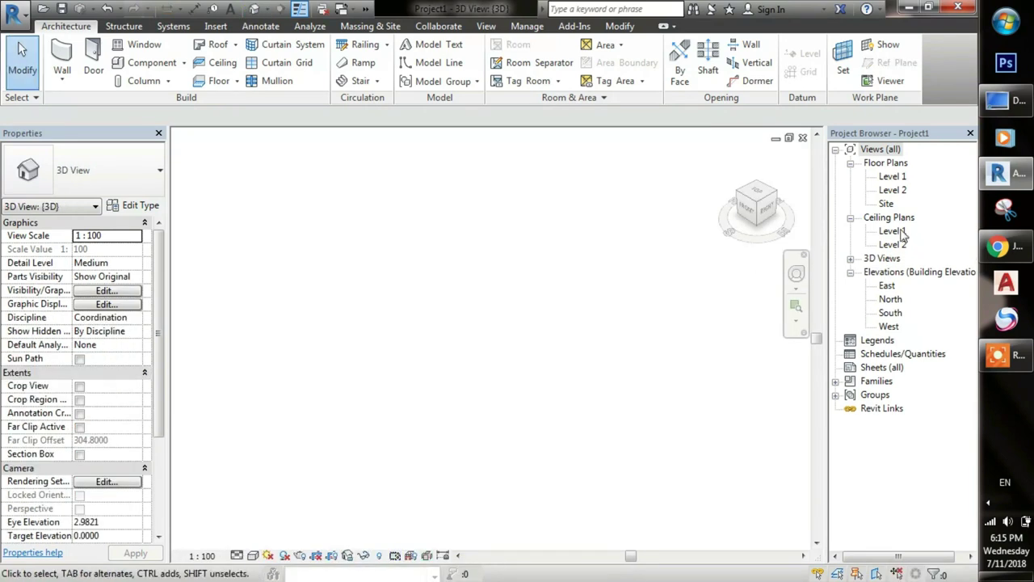
pyautogui.doubleClick(893, 176)
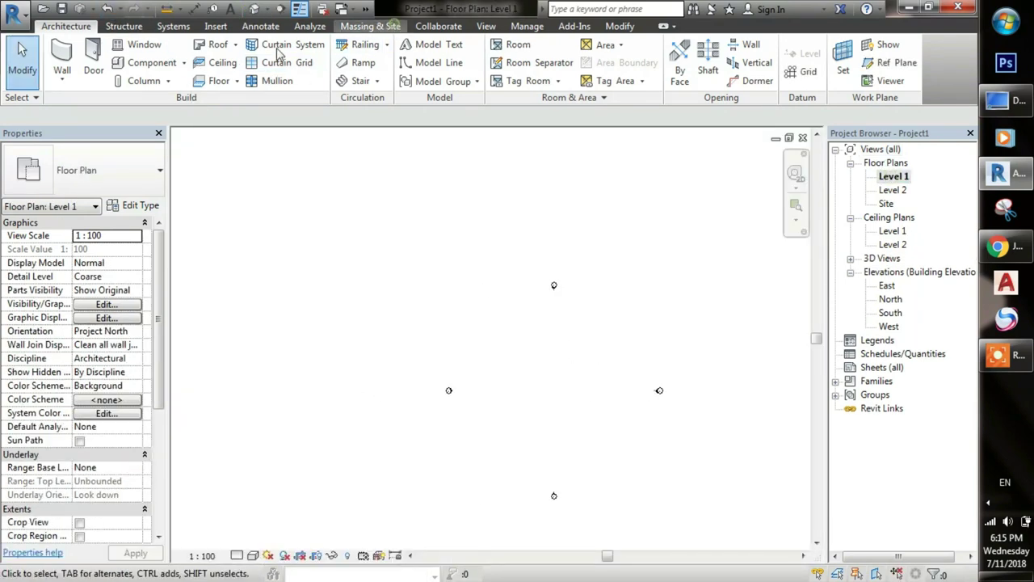
pyautogui.click(160, 58)
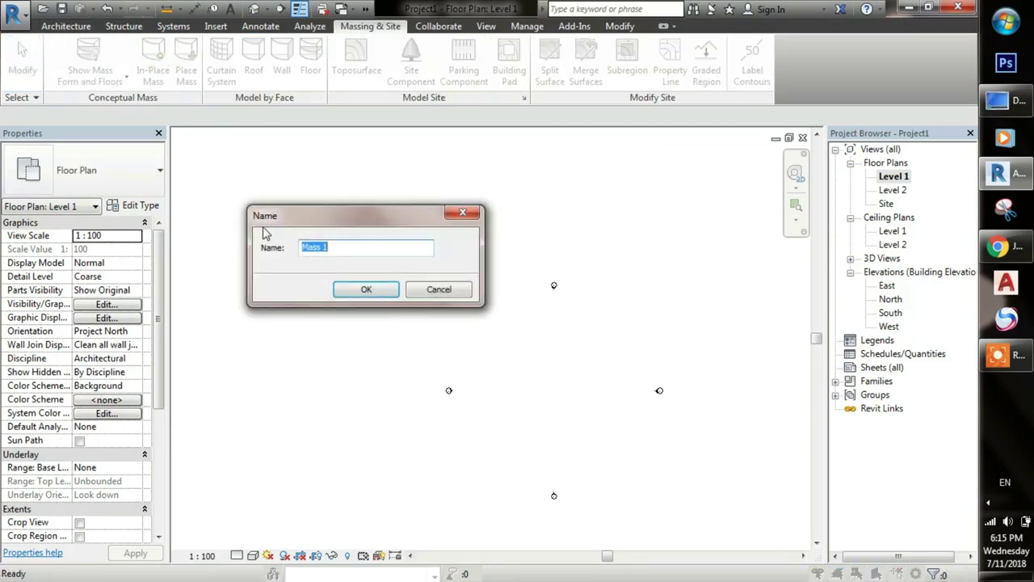
pyautogui.click(354, 289)
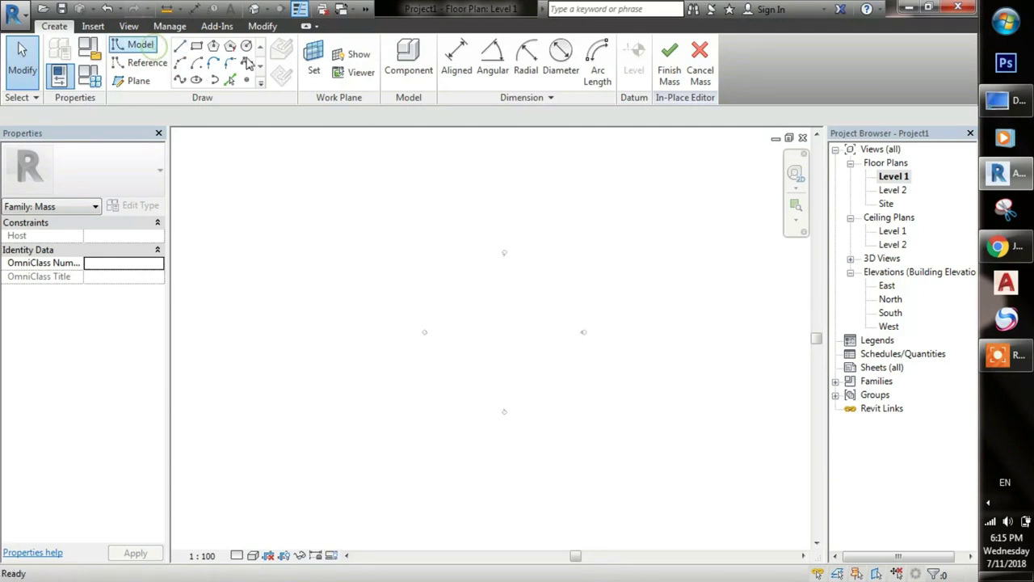
# Draw a circle of radius 15 on Level 1 as the mass base
pyautogui.click(247, 46)
pyautogui.scroll(3, 509, 333)
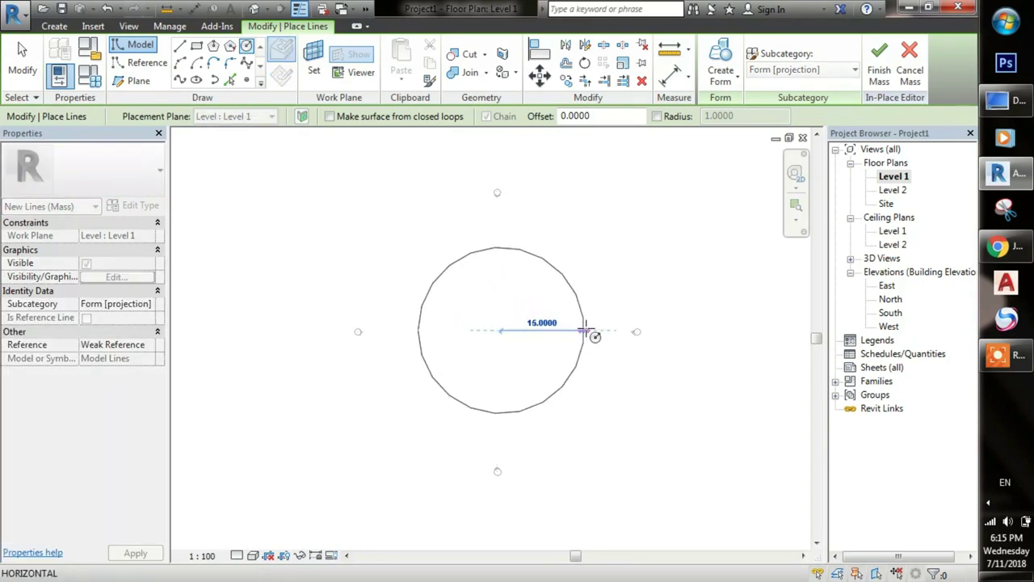
pyautogui.click(608, 386)
pyautogui.scroll(-2, 614, 391)
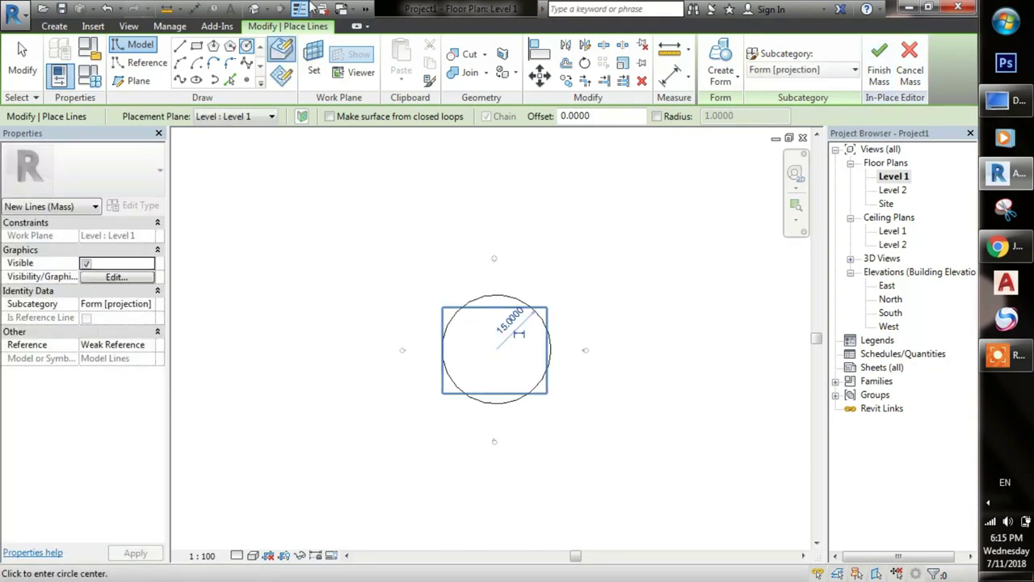
# In 3D, extrude the circle into a solid cylinder, raise its top face, and finish the mass
pyautogui.click(253, 9)
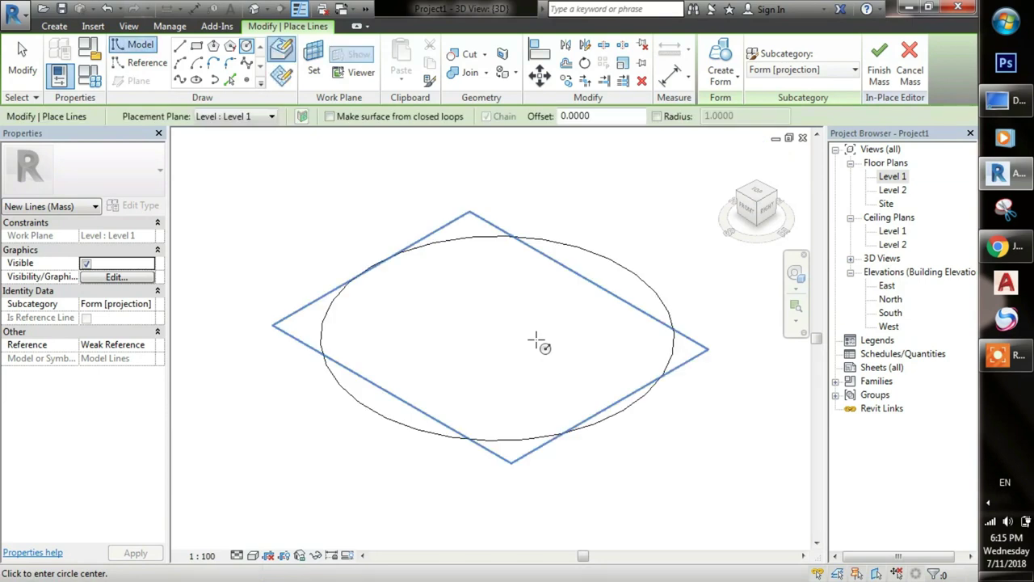
pyautogui.press('Escape')
pyautogui.click(499, 287)
pyautogui.scroll(-3, 509, 298)
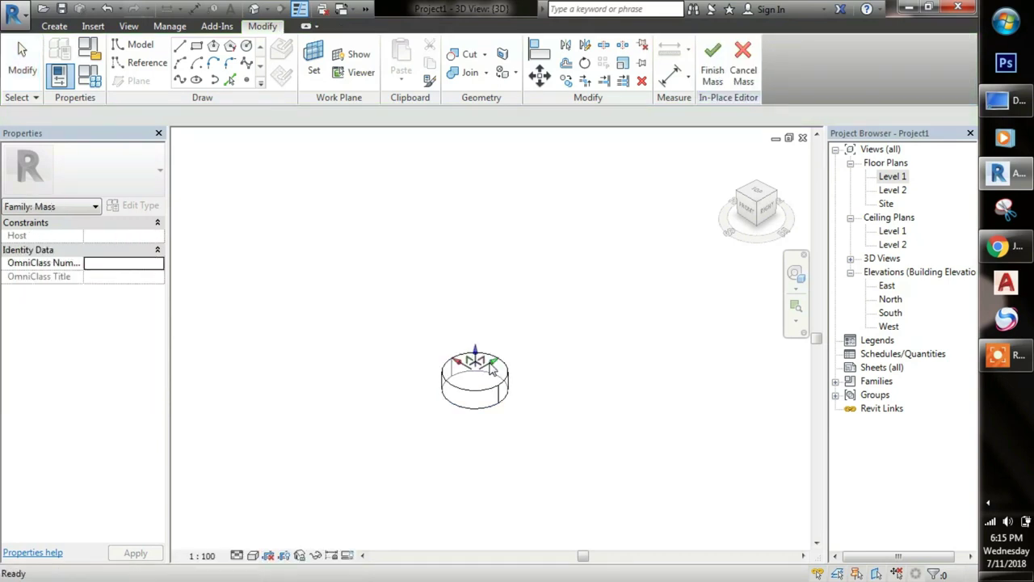
pyautogui.click(473, 349)
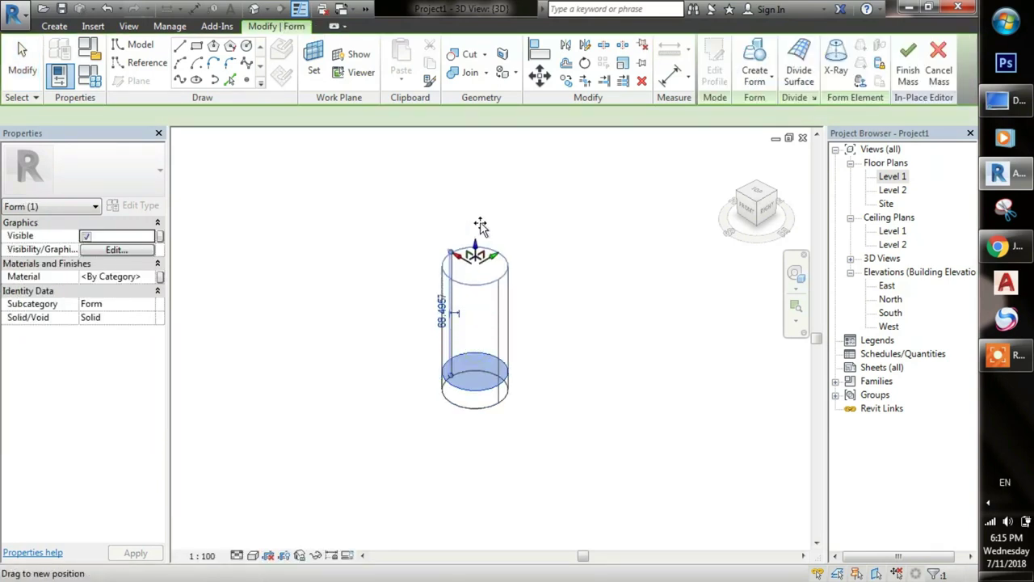
pyautogui.moveTo(481, 190); pyautogui.dragTo(480, 194)
pyautogui.click(531, 346)
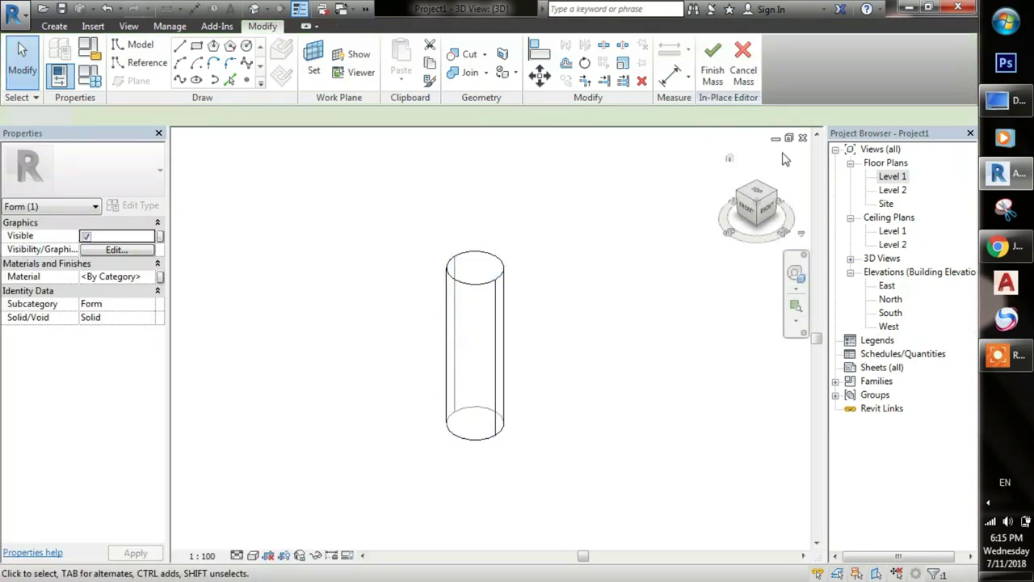
pyautogui.click(710, 73)
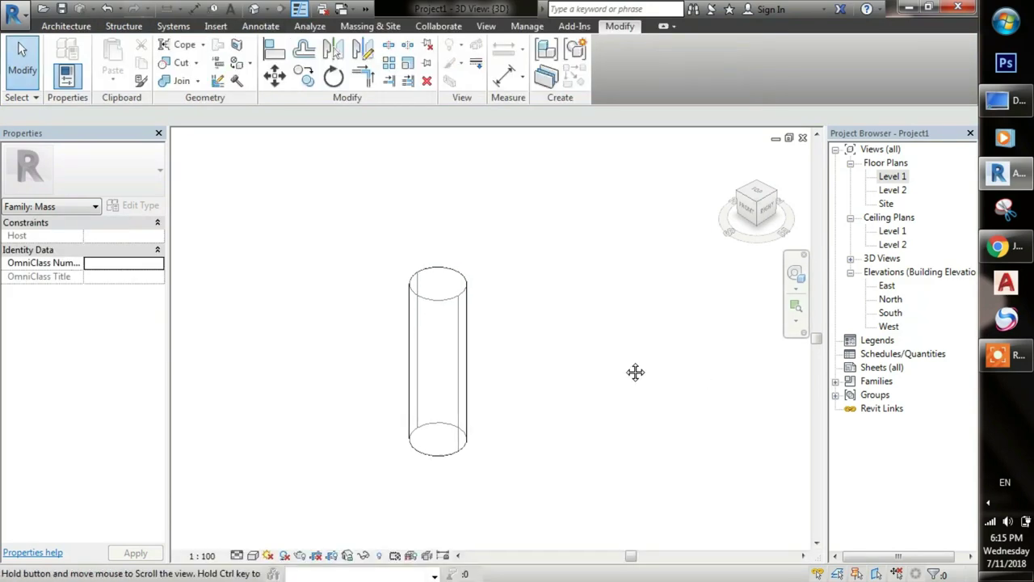
# Select the Level 2 line in the South elevation
pyautogui.doubleClick(889, 314)
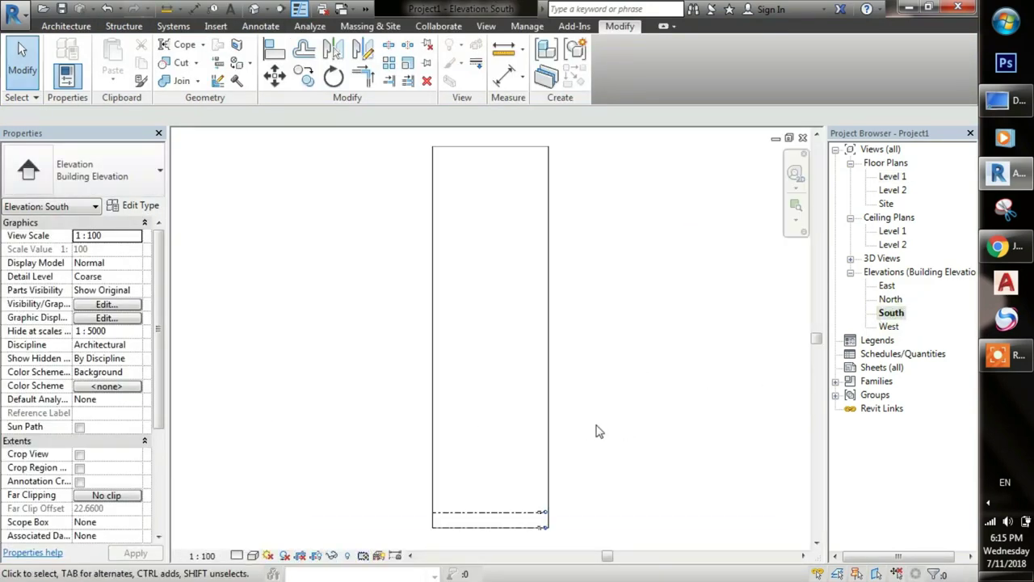
pyautogui.scroll(4, 540, 455)
pyautogui.scroll(3, 520, 399)
pyautogui.scroll(-2, 529, 491)
pyautogui.click(525, 491)
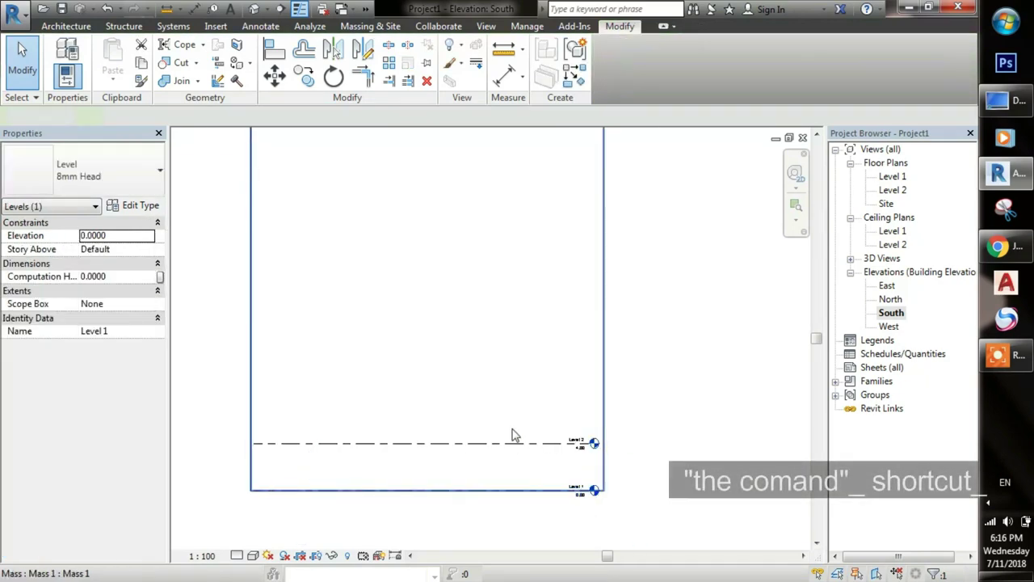
pyautogui.press('Escape')
pyautogui.click(512, 444)
pyautogui.moveTo(519, 458); pyautogui.dragTo(517, 444, button='middle')
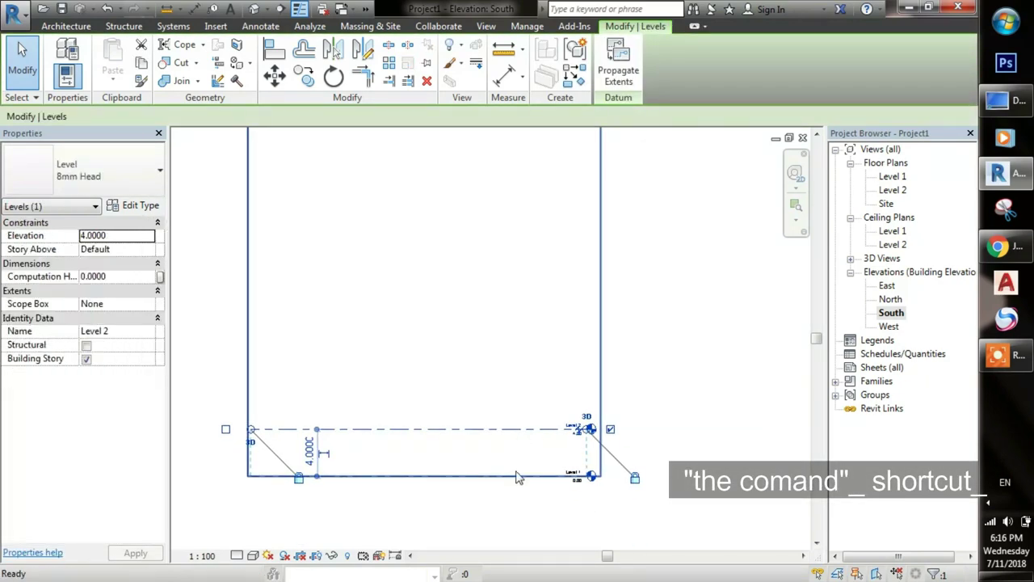
# Array Level 2 upward from Level 1 with a count of 46 at 4-unit spacing
pyautogui.press('a')
pyautogui.press('r')
pyautogui.click(515, 476)
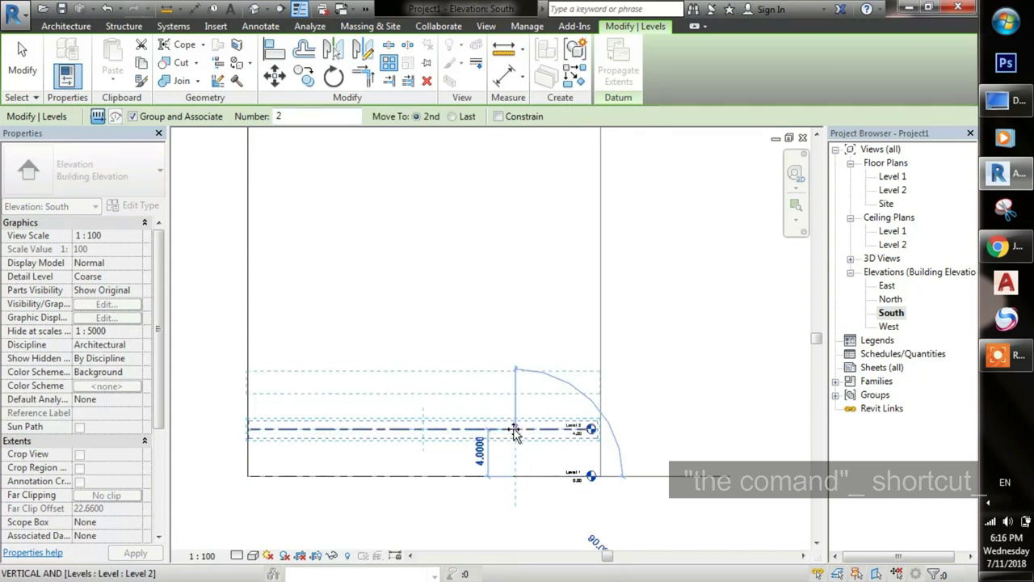
pyautogui.click(514, 431)
pyautogui.scroll(-2, 503, 465)
pyautogui.scroll(-1, 504, 468)
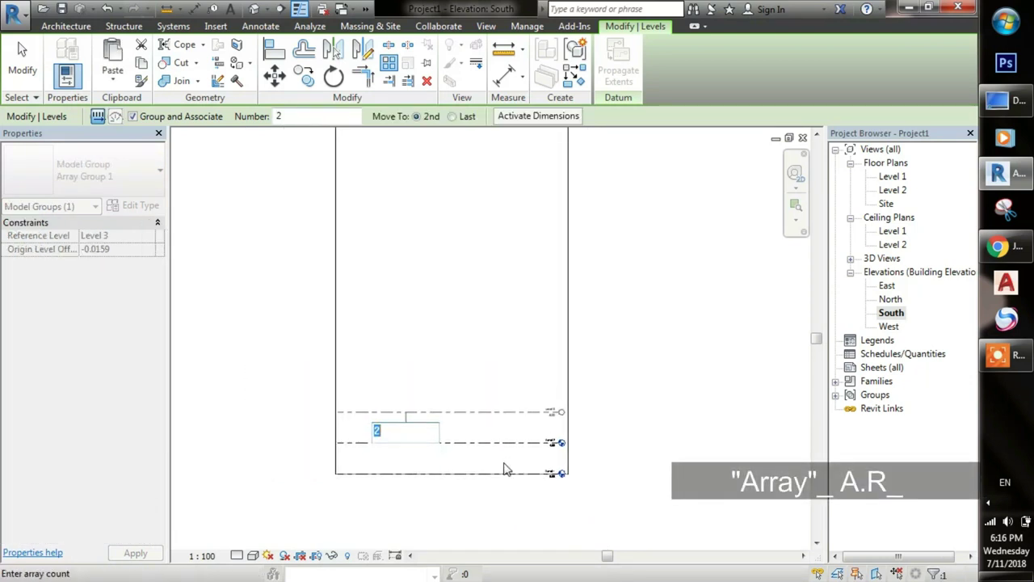
pyautogui.press('Return')
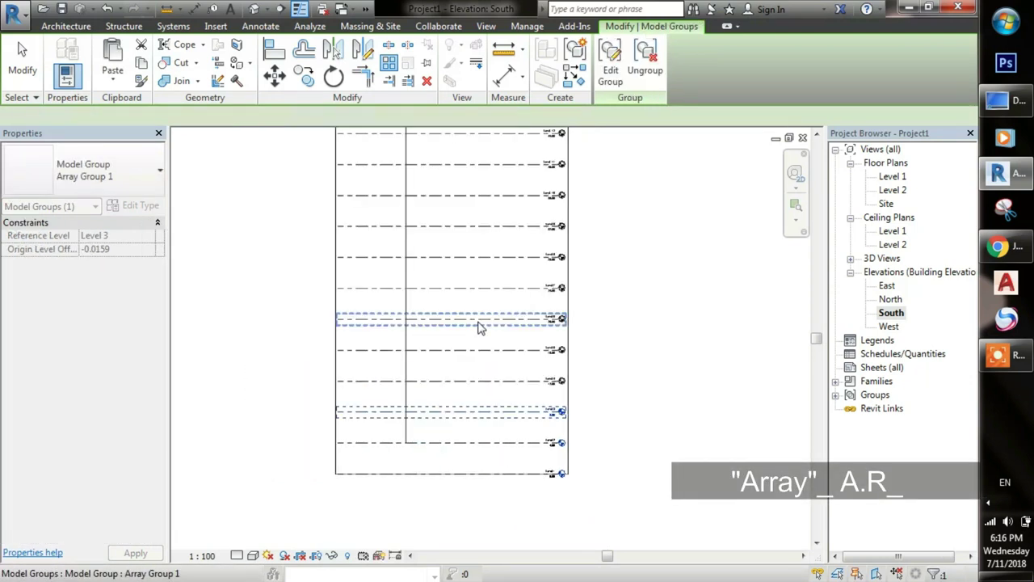
# Check the level stack reaching Level 47 at 184.00, then return to the 3D view
pyautogui.scroll(-3, 480, 330)
pyautogui.moveTo(480, 331)
pyautogui.mouseDown(button='middle')
pyautogui.moveTo(480, 492)
pyautogui.moveTo(530, 352)
pyautogui.moveTo(517, 282)
pyautogui.moveTo(461, 544)
pyautogui.mouseUp(button='middle')
pyautogui.scroll(3, 461, 427)
pyautogui.scroll(3, 541, 412)
pyautogui.scroll(1, 541, 412)
pyautogui.scroll(-3, 542, 452)
pyautogui.scroll(-2, 517, 393)
pyautogui.scroll(-2, 516, 495)
pyautogui.scroll(2, 516, 494)
pyautogui.scroll(1, 473, 474)
pyautogui.moveTo(473, 339); pyautogui.dragTo(461, 457, button='middle')
pyautogui.press('Escape')
pyautogui.press('Escape')
pyautogui.scroll(-2, 485, 437)
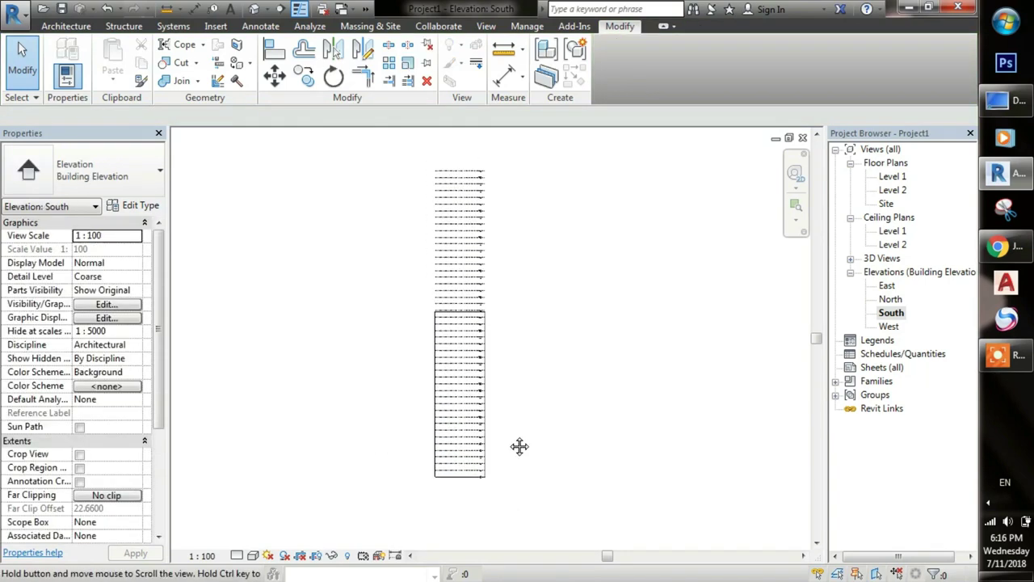
pyautogui.scroll(1, 482, 240)
pyautogui.click(257, 10)
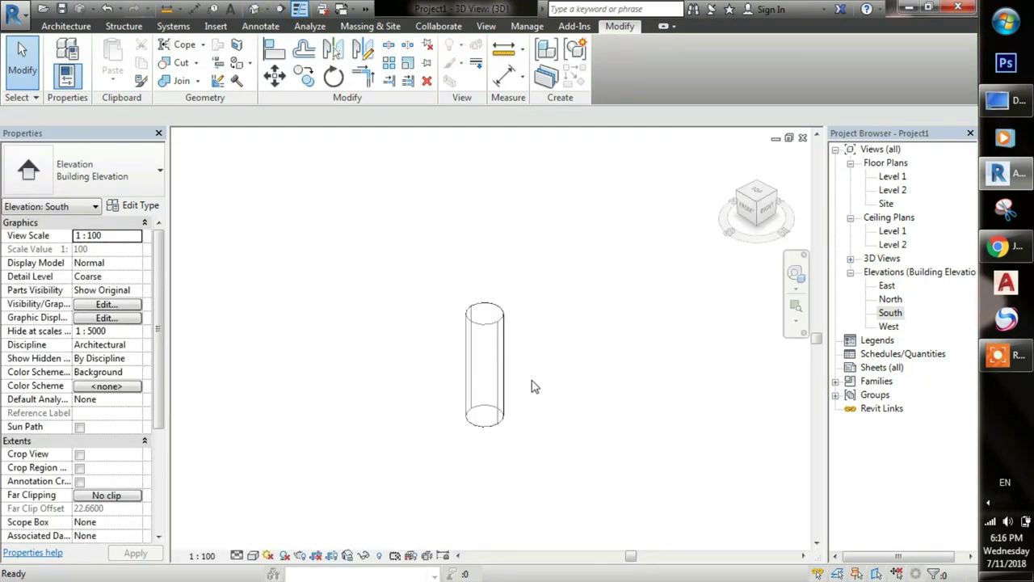
# Reopen the cylinder mass for editing in the South elevation
pyautogui.doubleClick(498, 349)
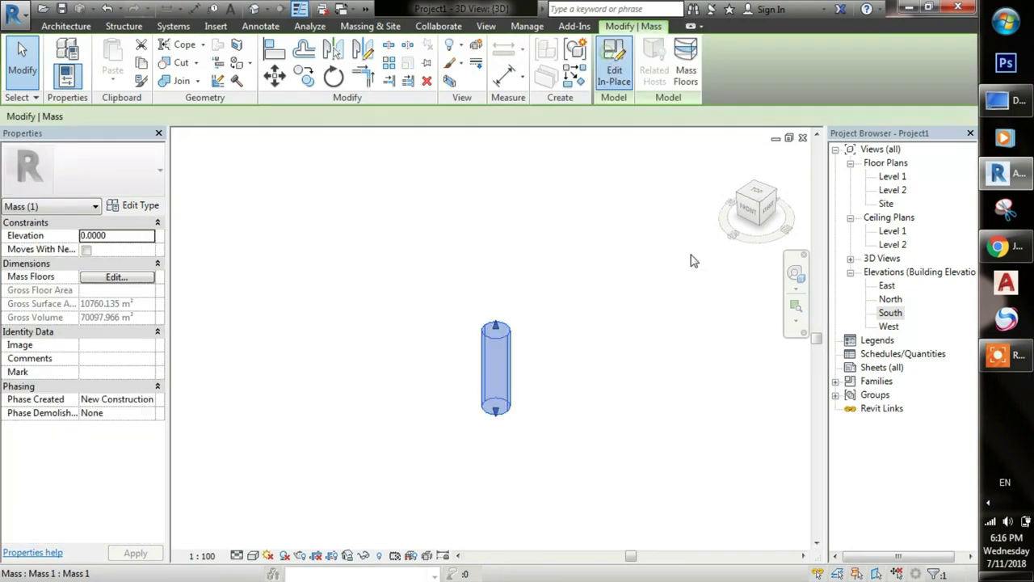
pyautogui.doubleClick(888, 314)
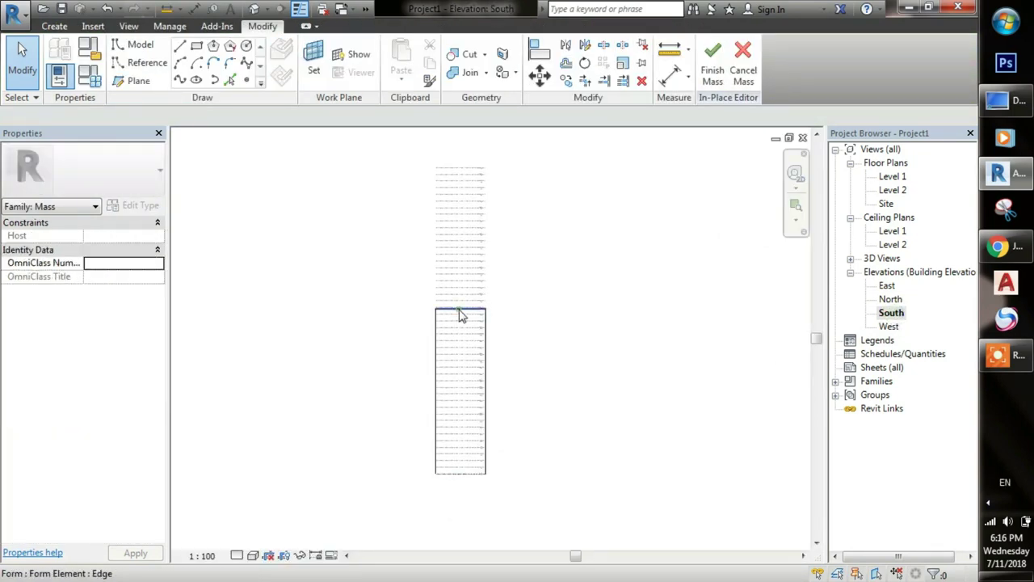
pyautogui.click(462, 315)
pyautogui.scroll(2, 462, 316)
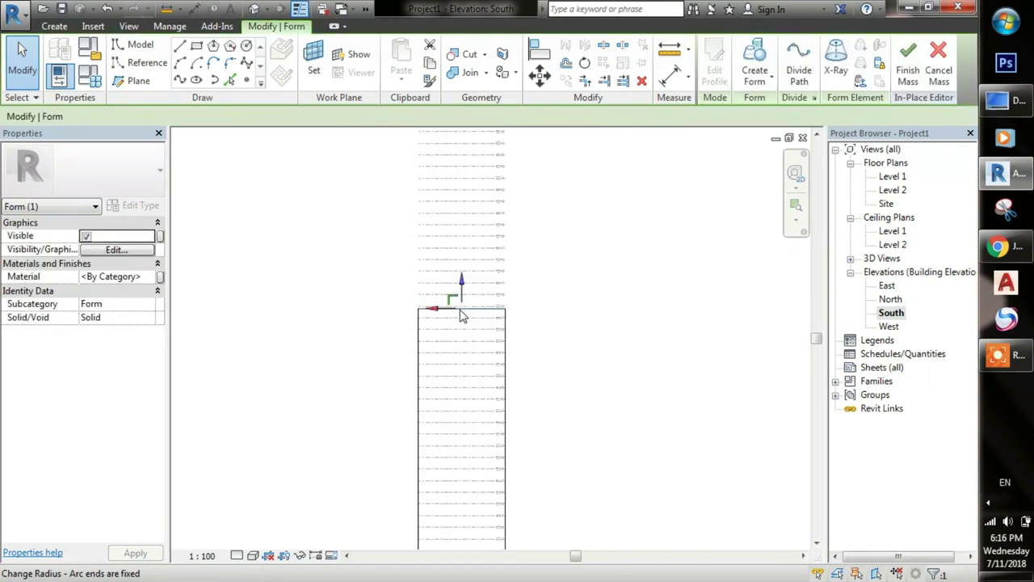
pyautogui.click(464, 308)
pyautogui.scroll(1, 464, 309)
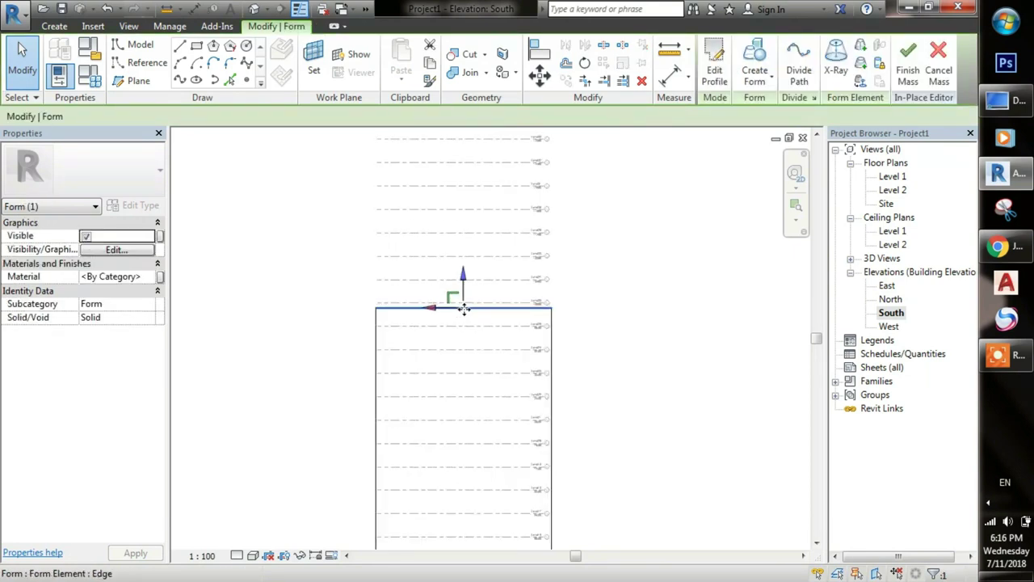
pyautogui.click(512, 304)
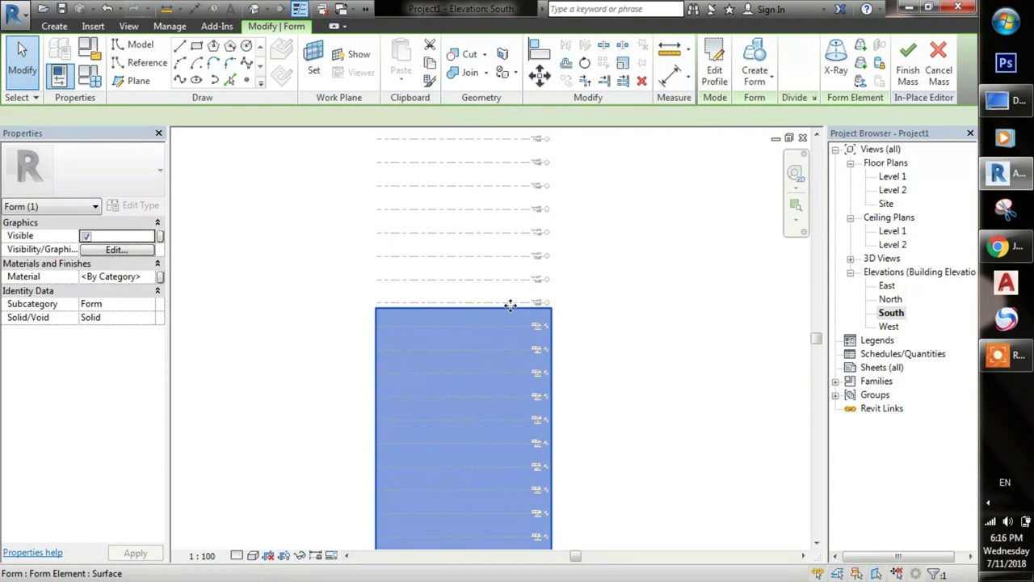
pyautogui.press('Escape')
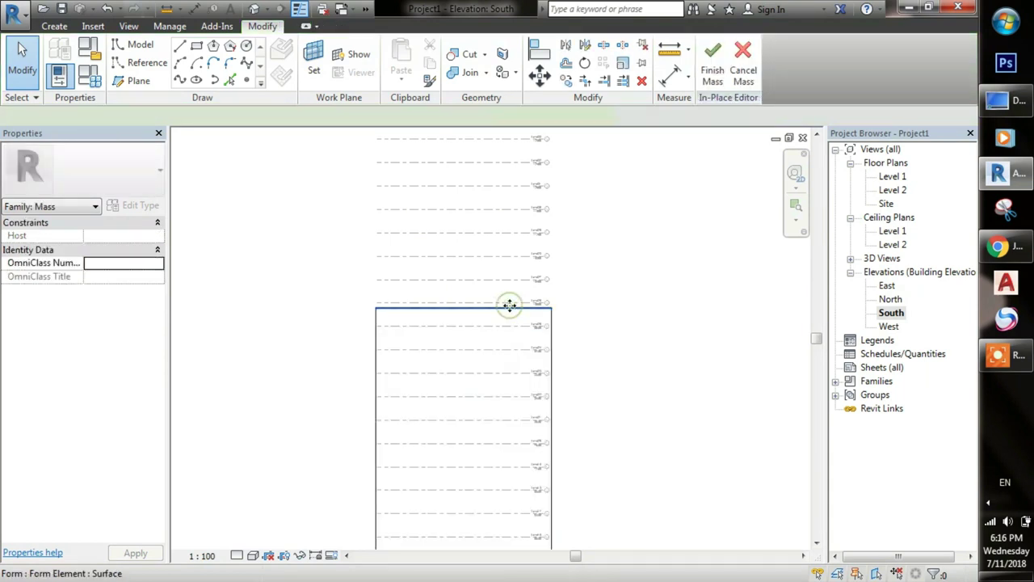
# Drag the mass's top edge up to a higher level
pyautogui.click(509, 304)
pyautogui.scroll(-2, 507, 348)
pyautogui.moveTo(507, 348); pyautogui.dragTo(512, 410, button='middle')
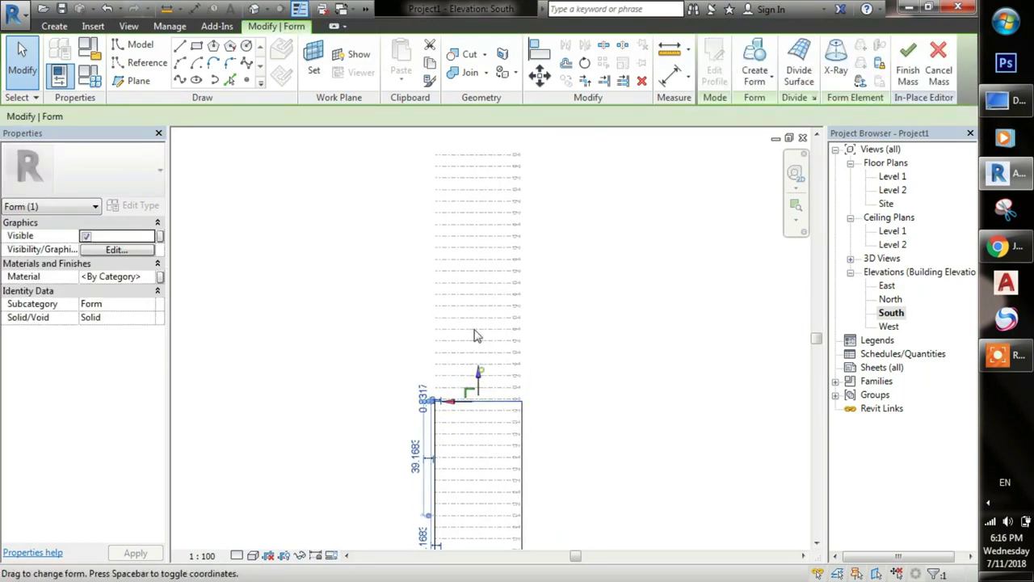
pyautogui.moveTo(476, 336); pyautogui.dragTo(473, 147)
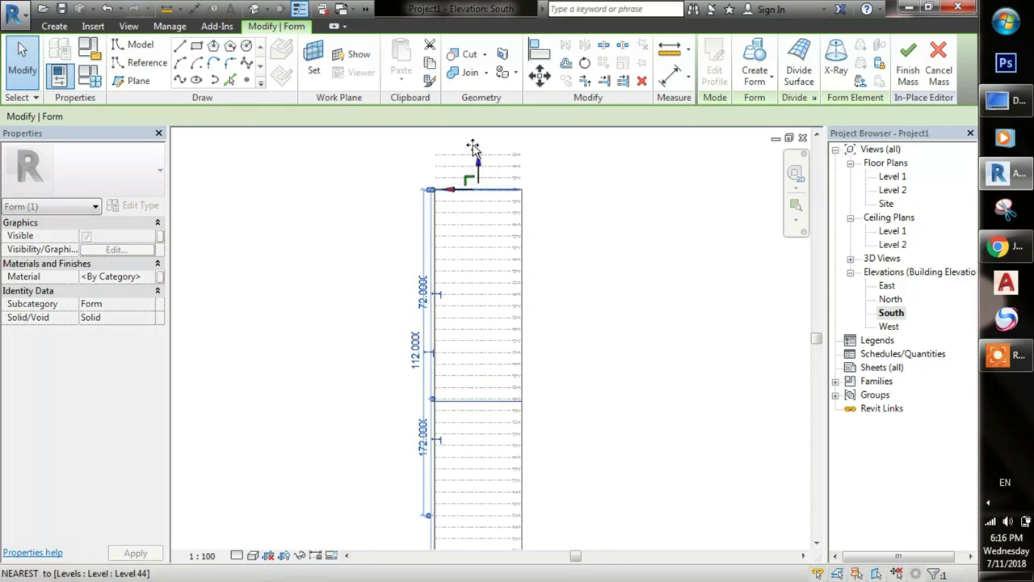
pyautogui.moveTo(485, 192); pyautogui.dragTo(483, 180)
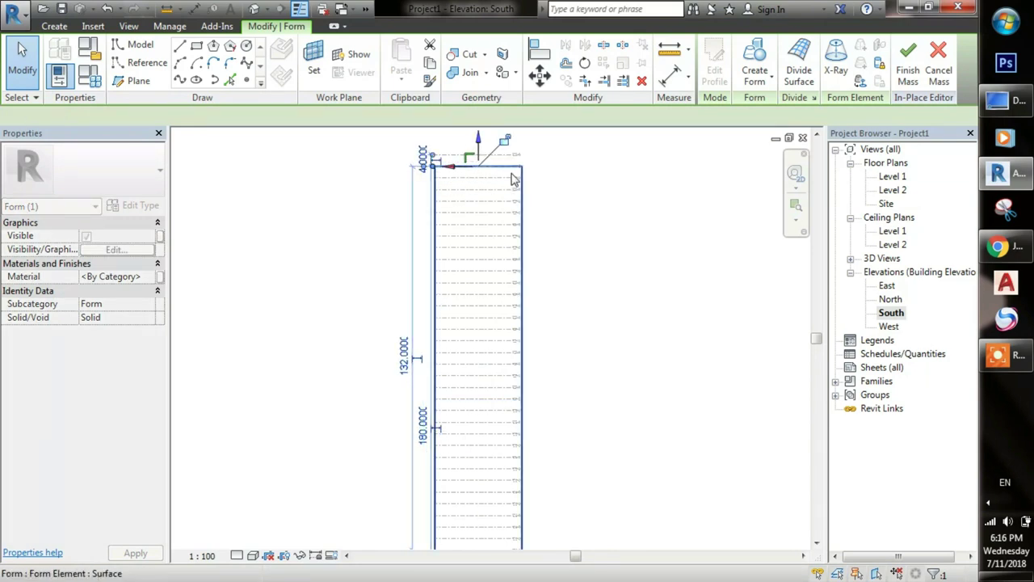
pyautogui.moveTo(577, 452); pyautogui.dragTo(508, 307, button='middle')
pyautogui.scroll(1, 462, 259)
pyautogui.scroll(2, 462, 260)
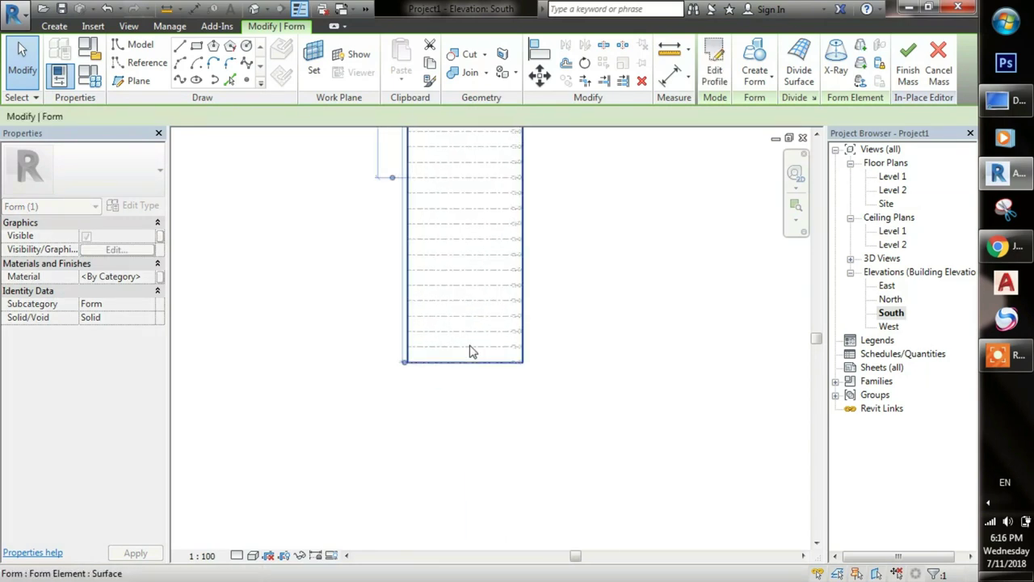
pyautogui.scroll(1, 473, 351)
pyautogui.click(476, 402)
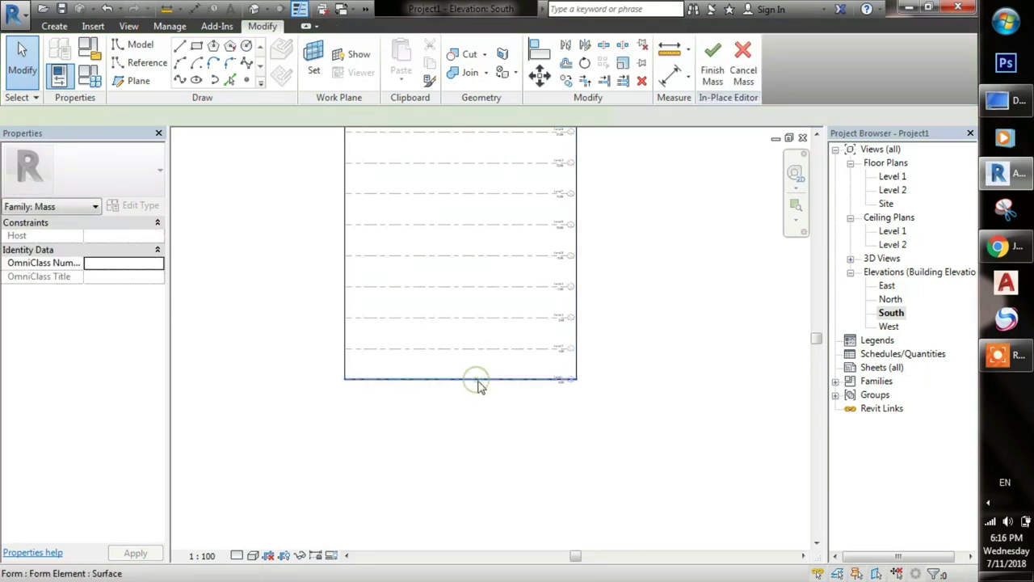
# Raise the form's bottom edge to Level 6 at 20.00, then view it in 3D
pyautogui.click(477, 385)
pyautogui.scroll(1, 461, 444)
pyautogui.scroll(1, 478, 486)
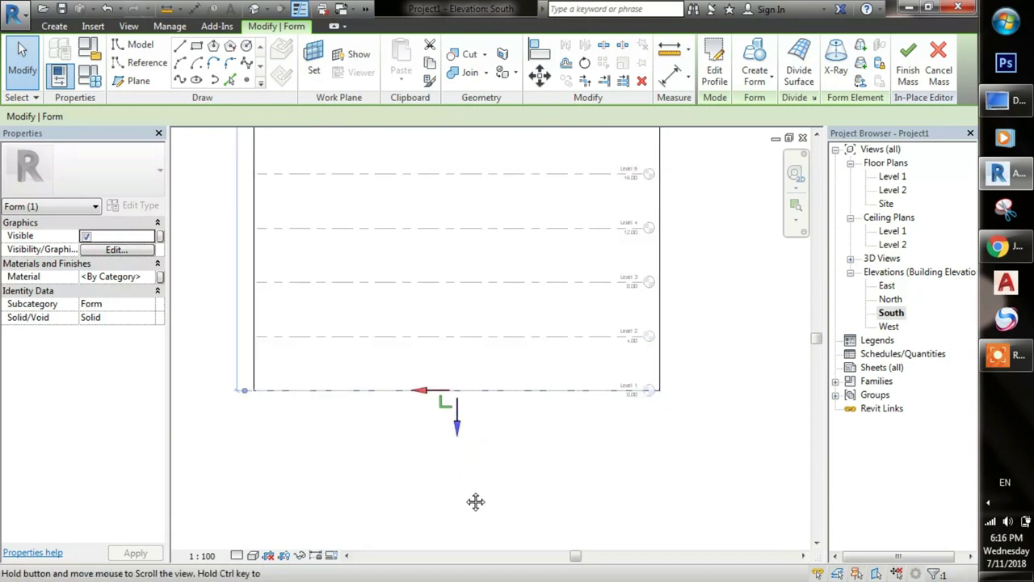
pyautogui.moveTo(478, 486); pyautogui.dragTo(454, 537, button='middle')
pyautogui.scroll(-1, 454, 537)
pyautogui.moveTo(442, 453); pyautogui.dragTo(453, 328)
pyautogui.moveTo(464, 275); pyautogui.dragTo(464, 276)
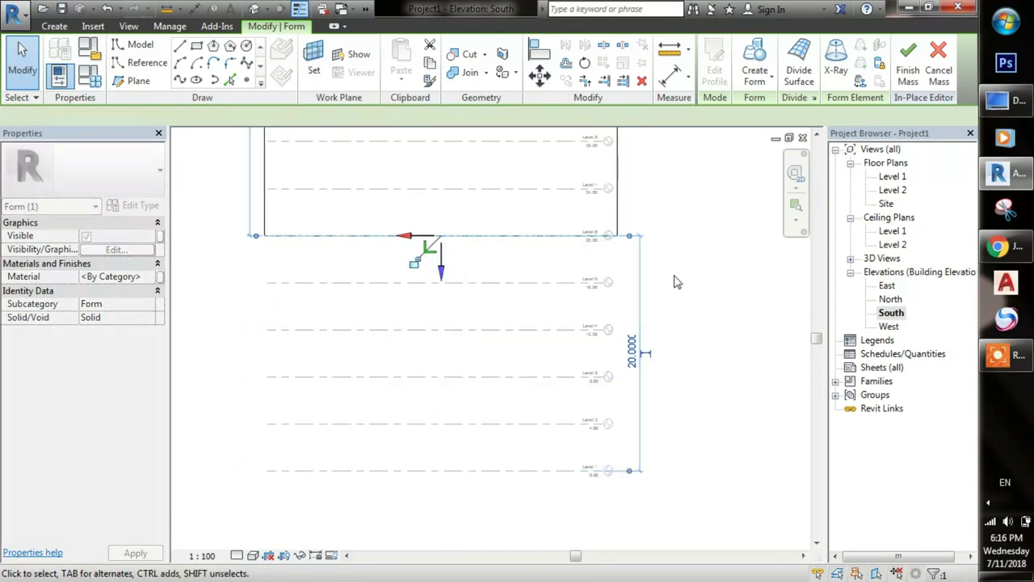
pyautogui.click(661, 297)
pyautogui.scroll(-2, 662, 280)
pyautogui.moveTo(658, 321)
pyautogui.mouseDown(button='middle')
pyautogui.moveTo(554, 355)
pyautogui.moveTo(519, 475)
pyautogui.mouseUp(button='middle')
pyautogui.scroll(-2, 541, 359)
pyautogui.scroll(-1, 541, 360)
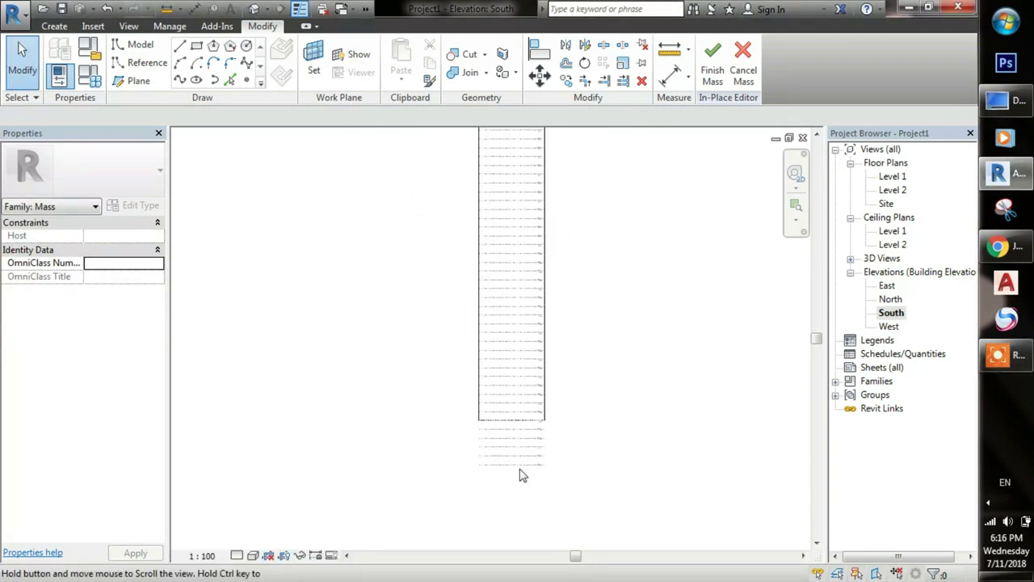
pyautogui.click(256, 10)
# Add intermediate profile rings along the cylinder with Add Profile
pyautogui.moveTo(550, 391)
pyautogui.keyDown('shift'); pyautogui.mouseDown(button='middle')
pyautogui.moveTo(522, 429)
pyautogui.moveTo(448, 393)
pyautogui.mouseUp(button='middle'); pyautogui.keyUp('shift')
pyautogui.moveTo(467, 285)
pyautogui.keyDown('shift'); pyautogui.mouseDown(button='middle')
pyautogui.moveTo(531, 346)
pyautogui.moveTo(622, 318)
pyautogui.moveTo(706, 418)
pyautogui.moveTo(569, 384)
pyautogui.moveTo(517, 348)
pyautogui.mouseUp(button='middle'); pyautogui.keyUp('shift')
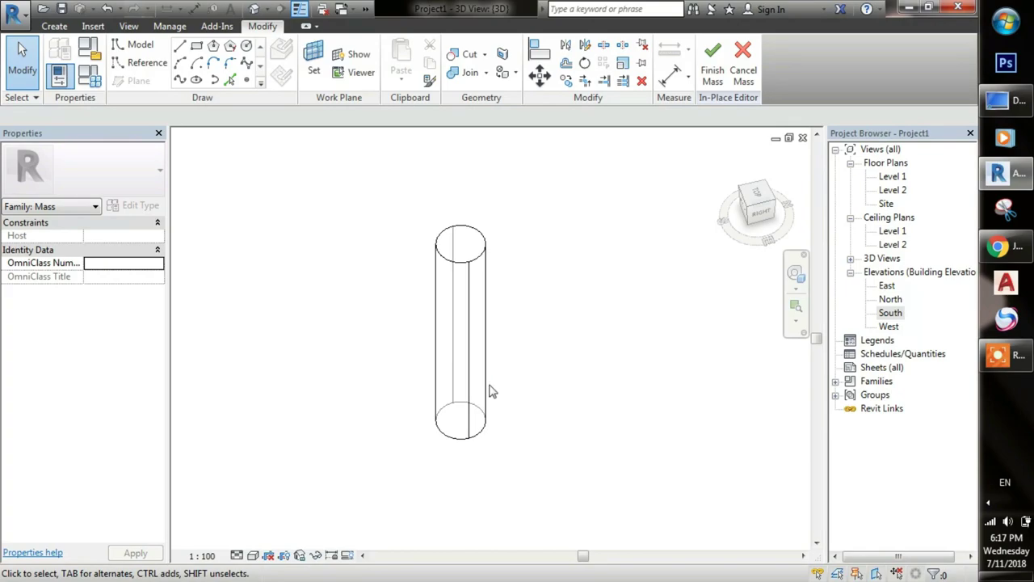
pyautogui.moveTo(550, 376); pyautogui.dragTo(551, 405, button='middle')
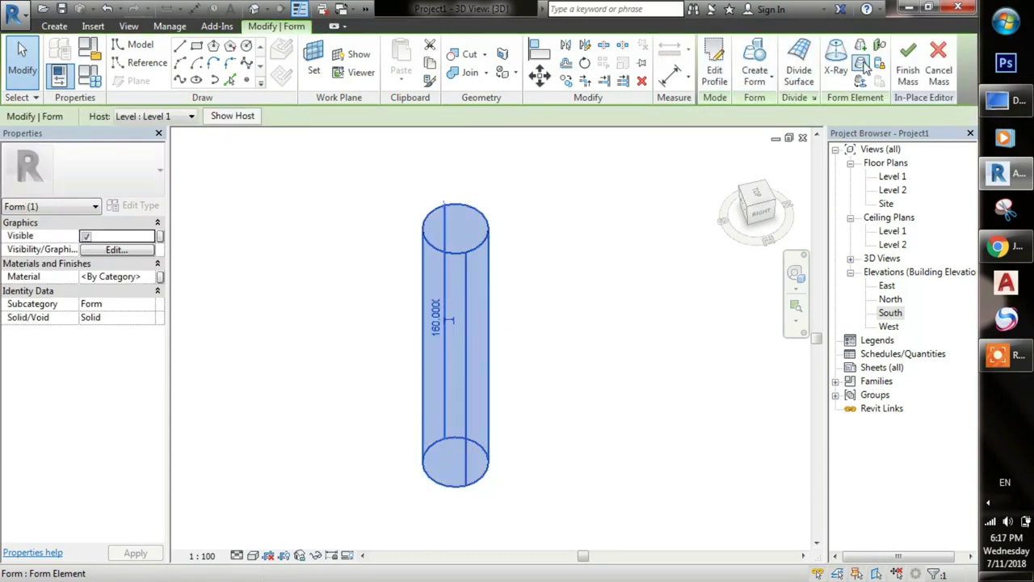
pyautogui.click(863, 65)
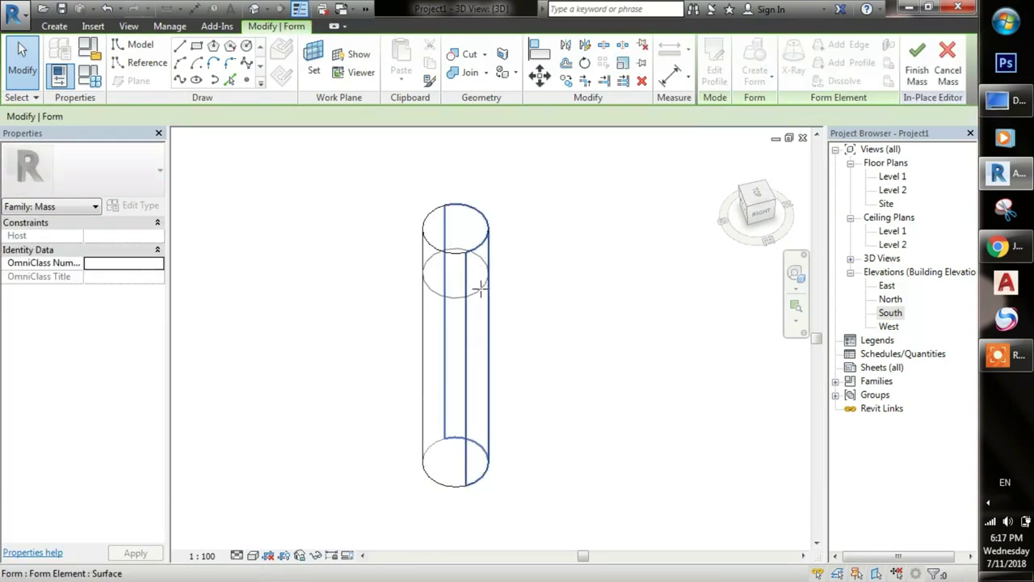
pyautogui.click(487, 343)
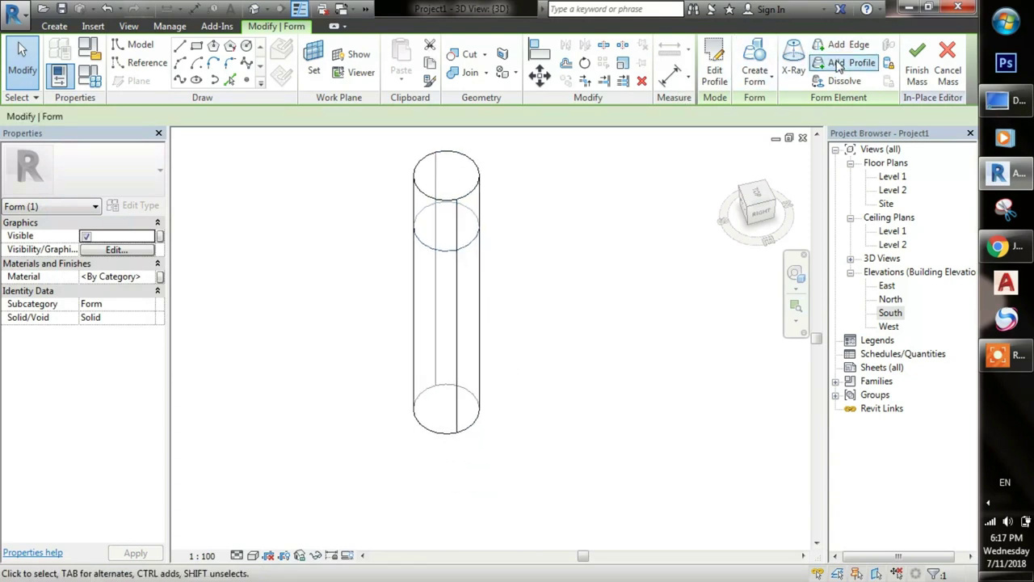
pyautogui.press('Escape')
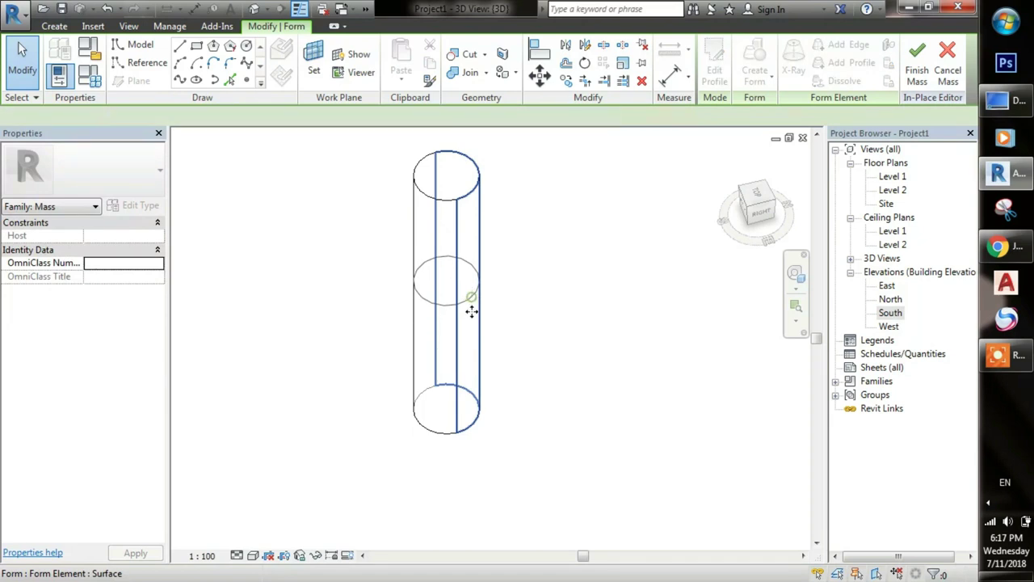
pyautogui.click(471, 311)
pyautogui.press('Escape')
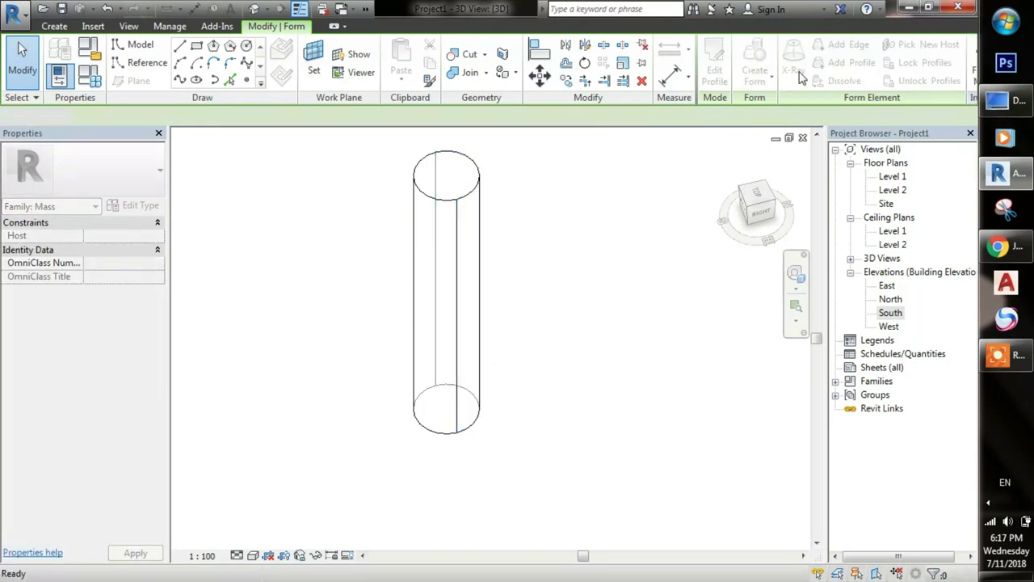
pyautogui.press('Escape')
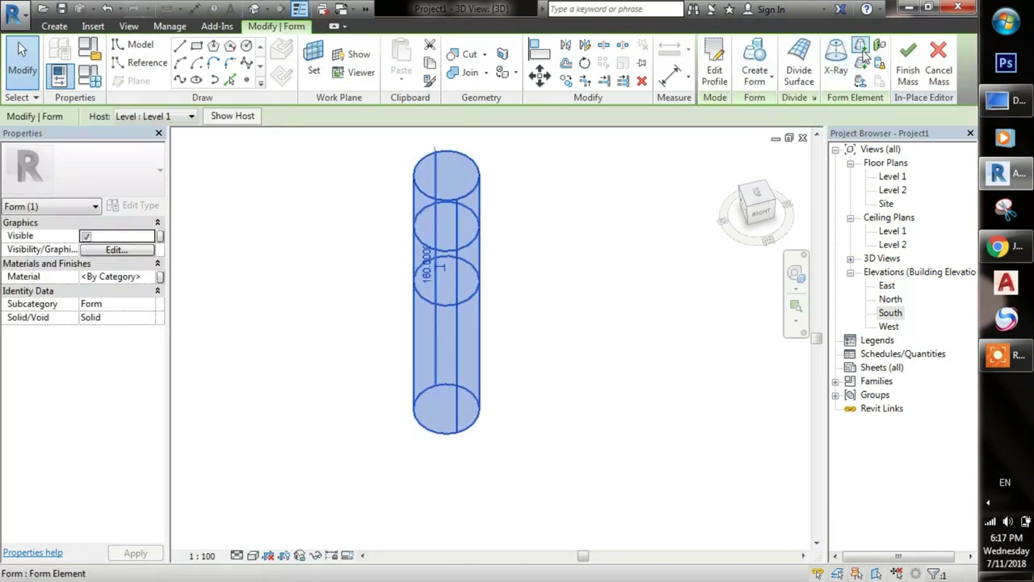
pyautogui.press('Escape')
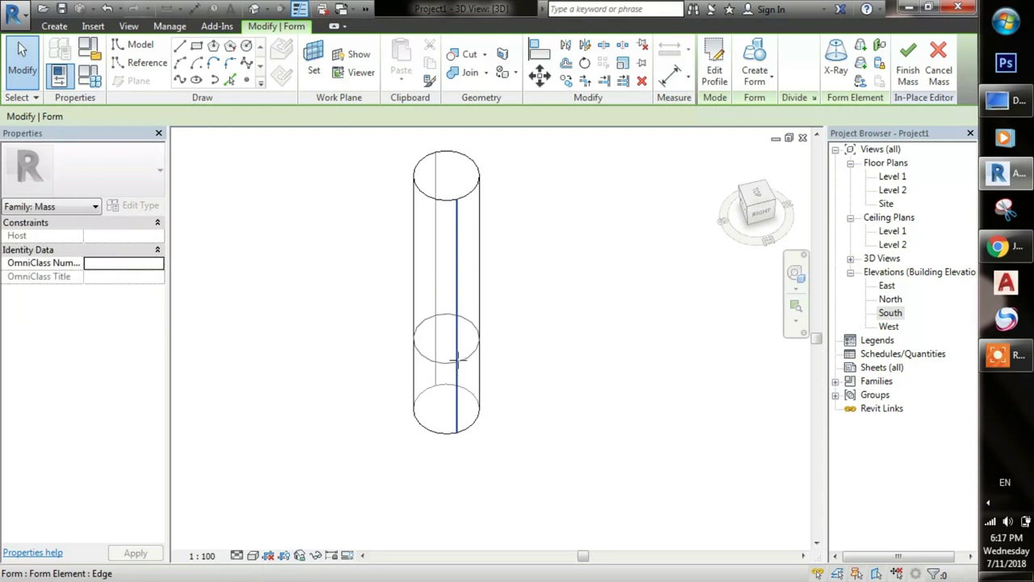
# Open the cylinder's middle profile in Edit Profile mode
pyautogui.scroll(-3, 501, 374)
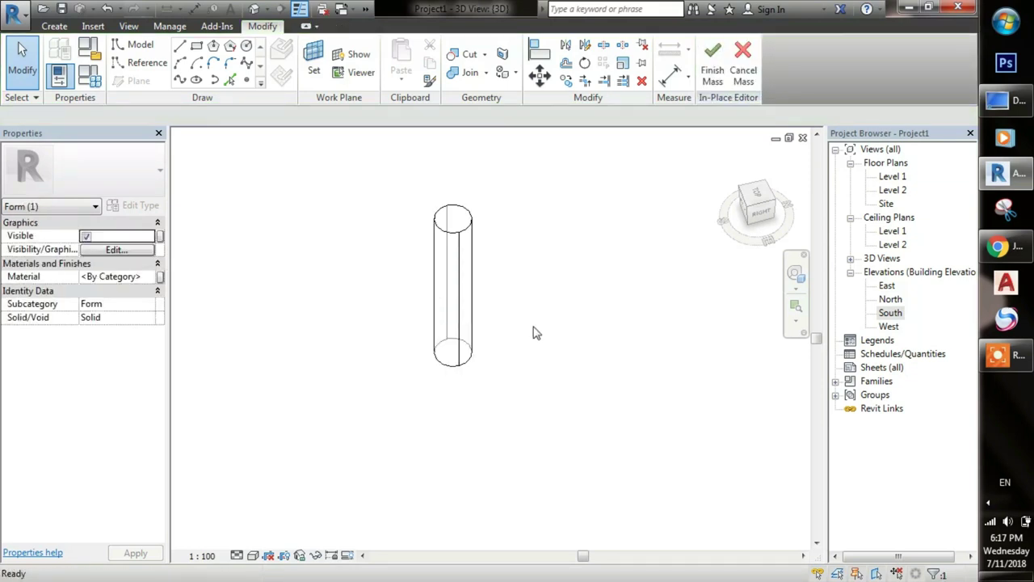
pyautogui.keyDown('shift'); pyautogui.moveTo(519, 352); pyautogui.dragTo(474, 267, button='middle'); pyautogui.keyUp('shift')
pyautogui.keyDown('shift'); pyautogui.moveTo(510, 396); pyautogui.dragTo(572, 378, button='middle'); pyautogui.keyUp('shift')
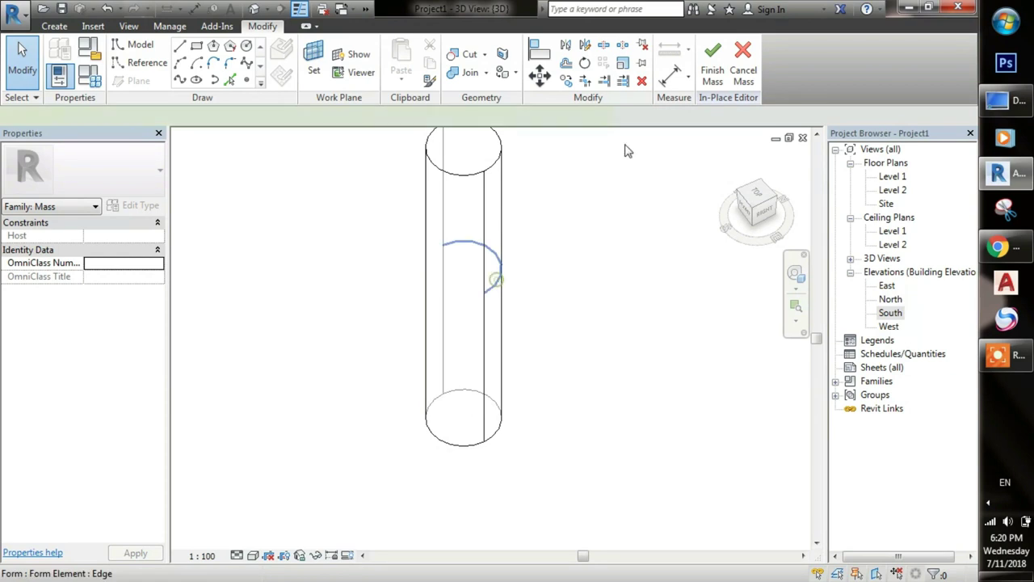
pyautogui.keyDown('shift'); pyautogui.moveTo(644, 328); pyautogui.dragTo(608, 399, button='middle'); pyautogui.keyUp('shift')
pyautogui.click(715, 60)
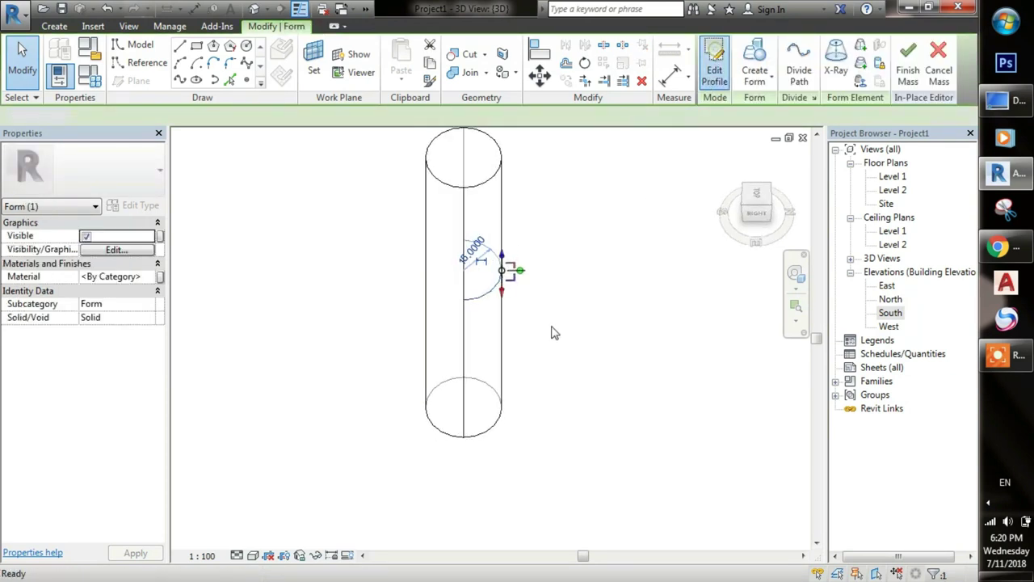
pyautogui.keyDown('shift'); pyautogui.moveTo(543, 309); pyautogui.dragTo(560, 346, button='middle'); pyautogui.keyUp('shift')
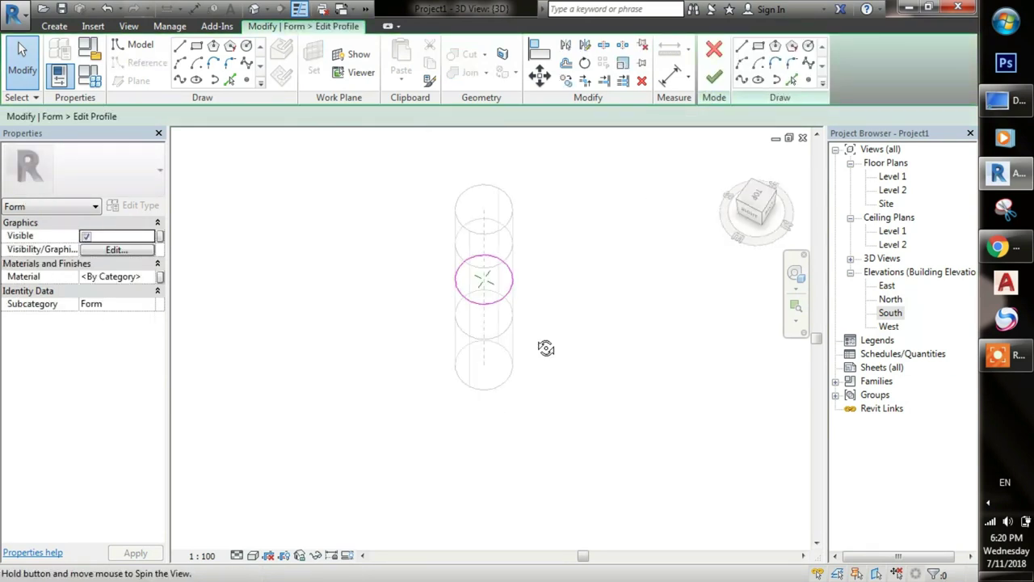
# Delete the circular profile with DE and sketch a closed spline loop in its place
pyautogui.click(511, 299)
pyautogui.press('d')
pyautogui.press('e')
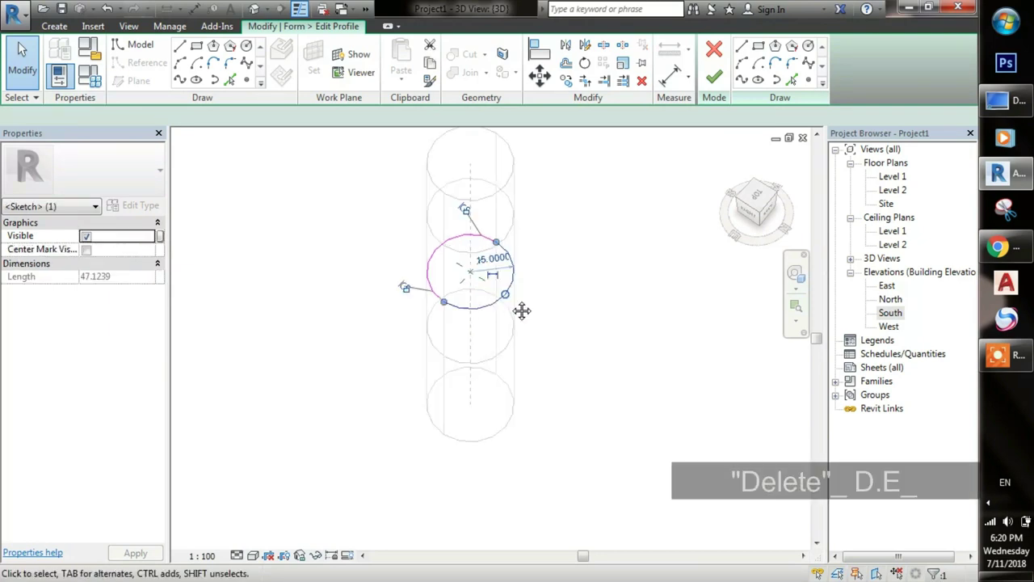
pyautogui.scroll(2, 496, 238)
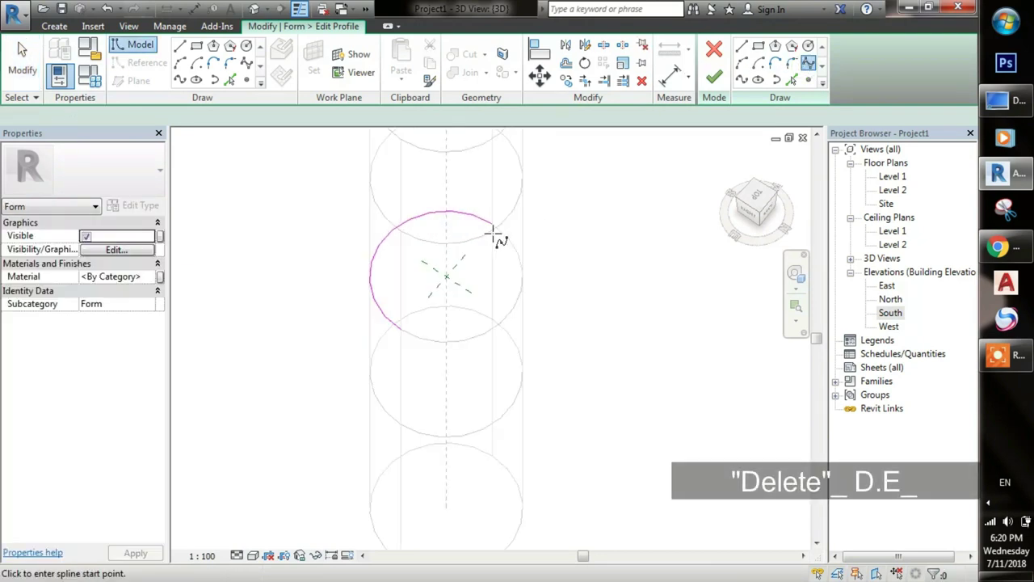
pyautogui.click(526, 317)
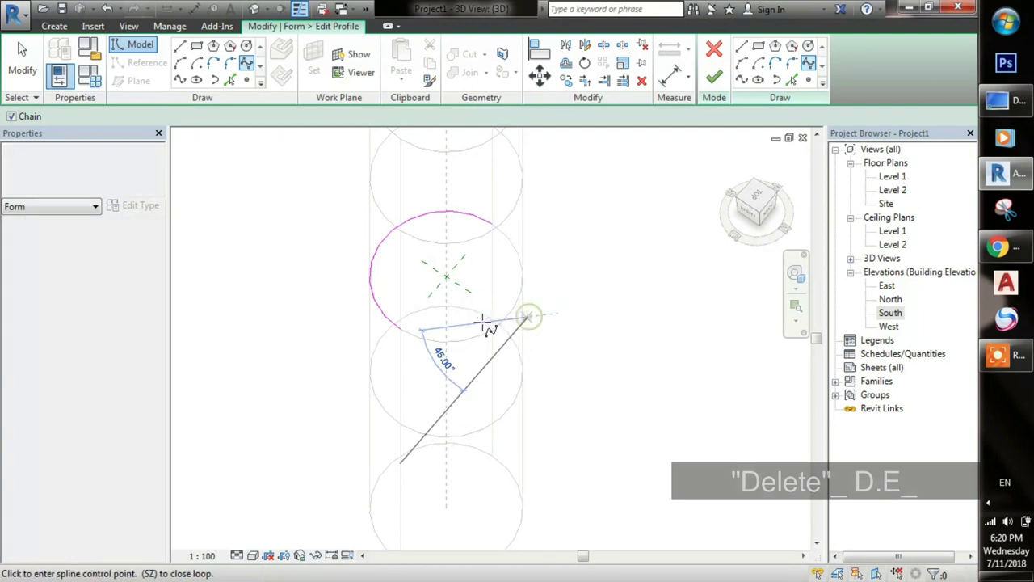
pyautogui.click(406, 331)
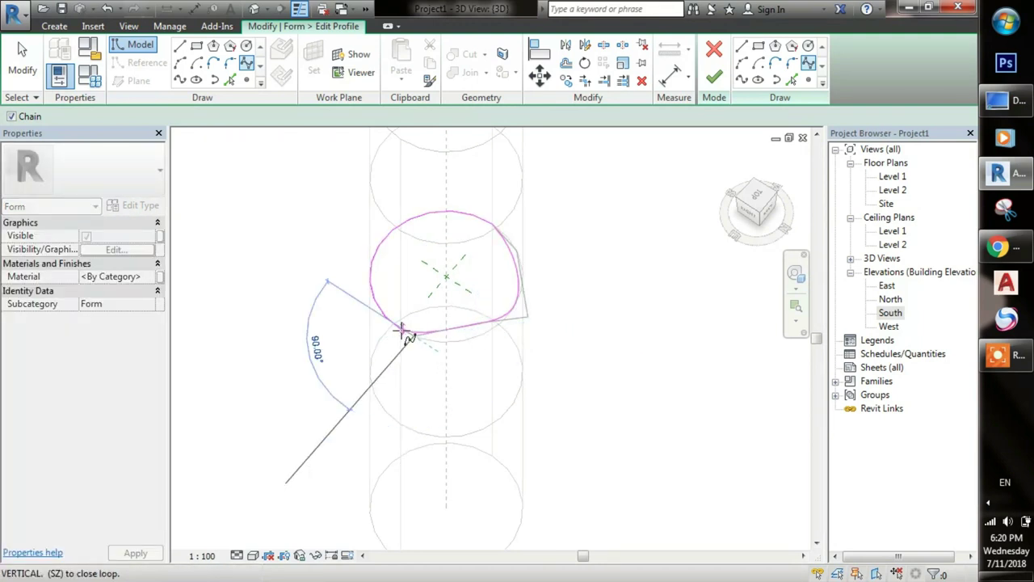
pyautogui.click(402, 329)
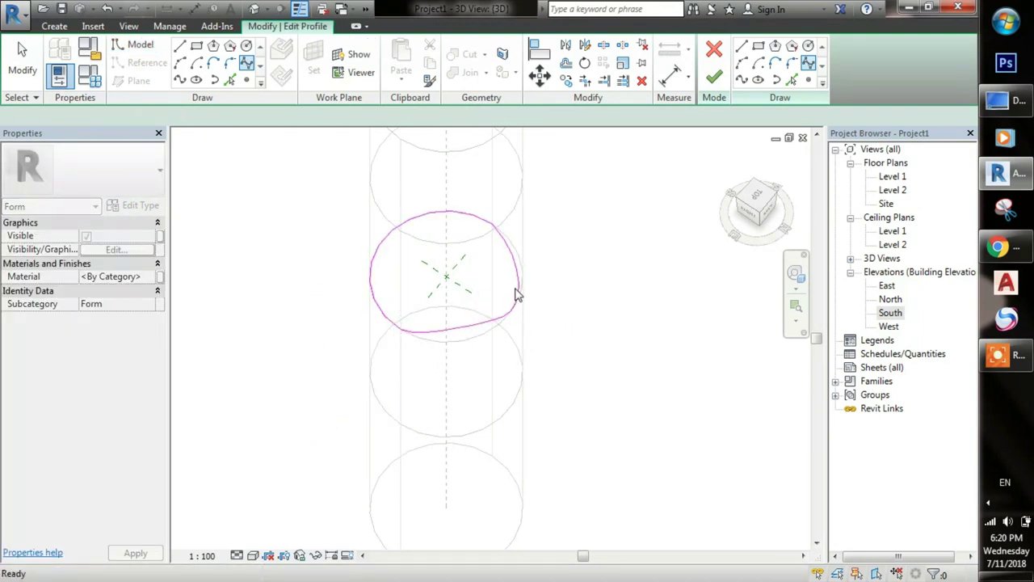
# Pull the spline's control points outward into a pointed teardrop bulge
pyautogui.moveTo(528, 321); pyautogui.dragTo(552, 324)
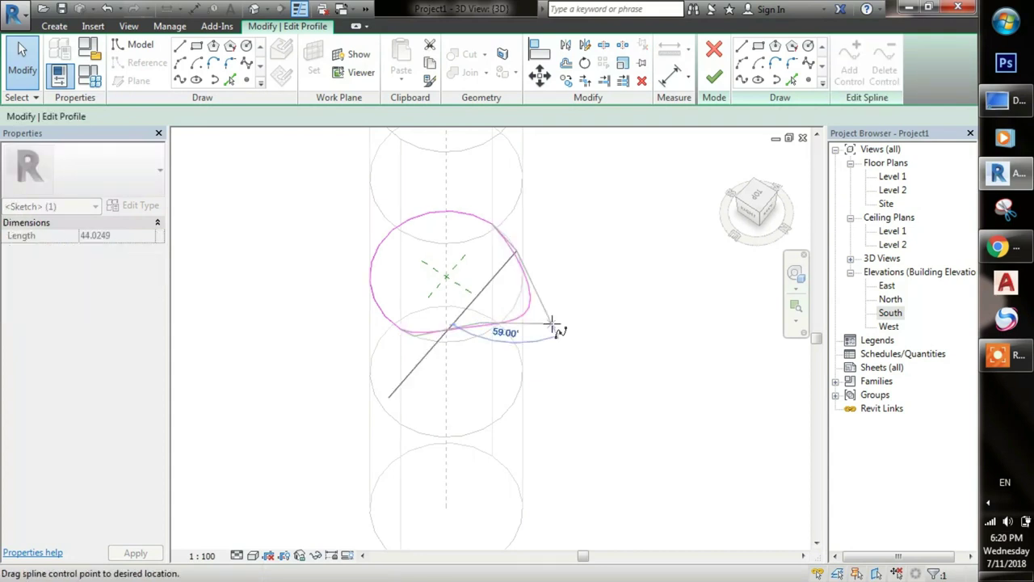
pyautogui.moveTo(482, 334); pyautogui.dragTo(479, 331)
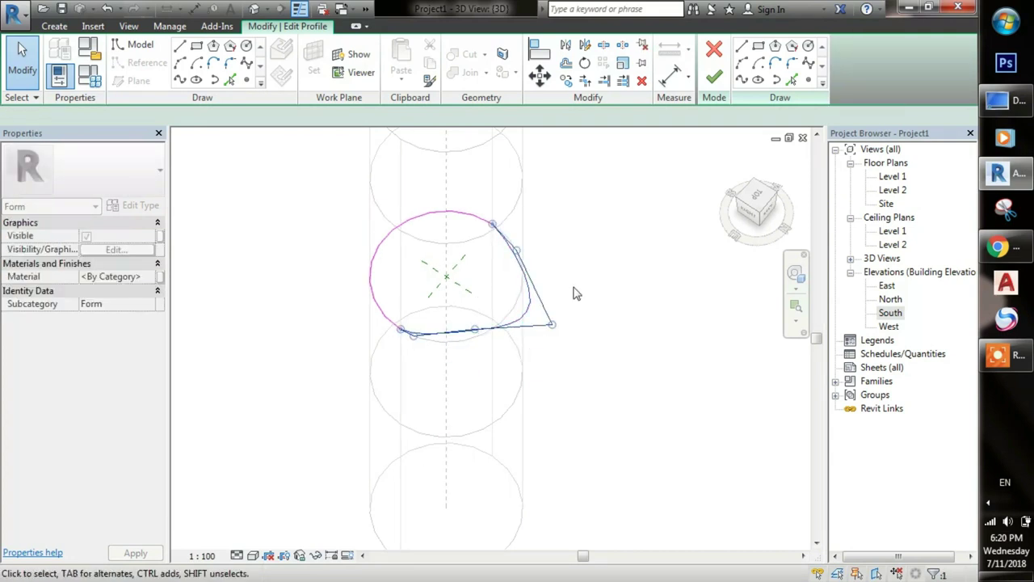
pyautogui.click(529, 265)
pyautogui.click(595, 258)
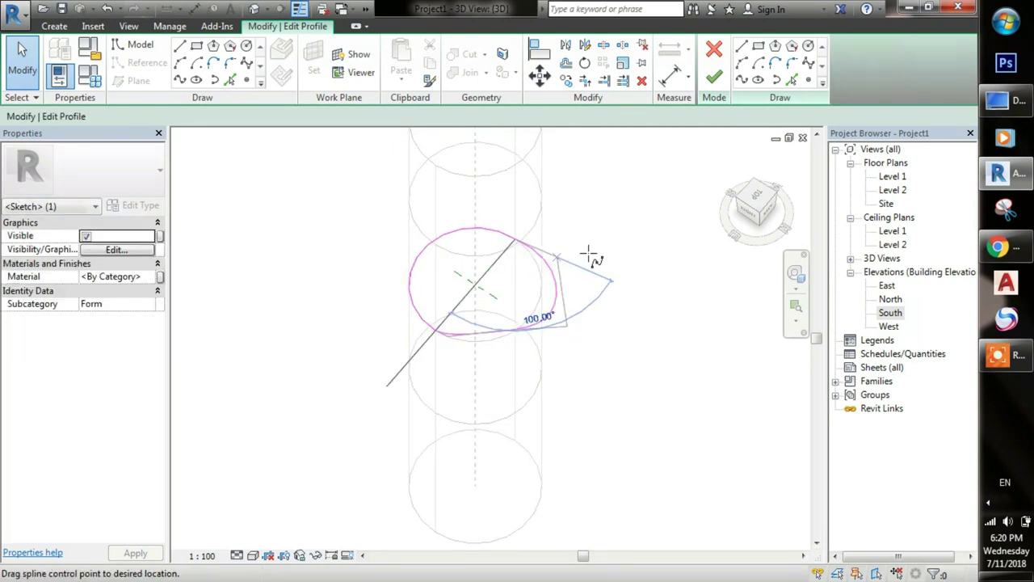
pyautogui.scroll(-4, 595, 258)
pyautogui.moveTo(614, 326)
pyautogui.keyDown('shift'); pyautogui.mouseDown(button='middle')
pyautogui.moveTo(618, 273)
pyautogui.moveTo(719, 258)
pyautogui.moveTo(634, 357)
pyautogui.mouseUp(button='middle'); pyautogui.keyUp('shift')
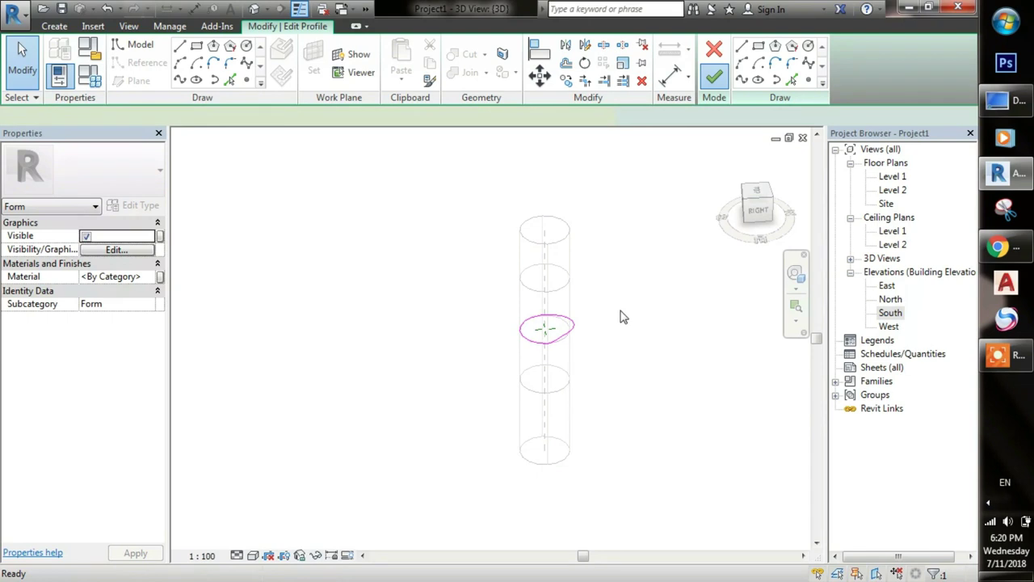
pyautogui.scroll(-2, 533, 291)
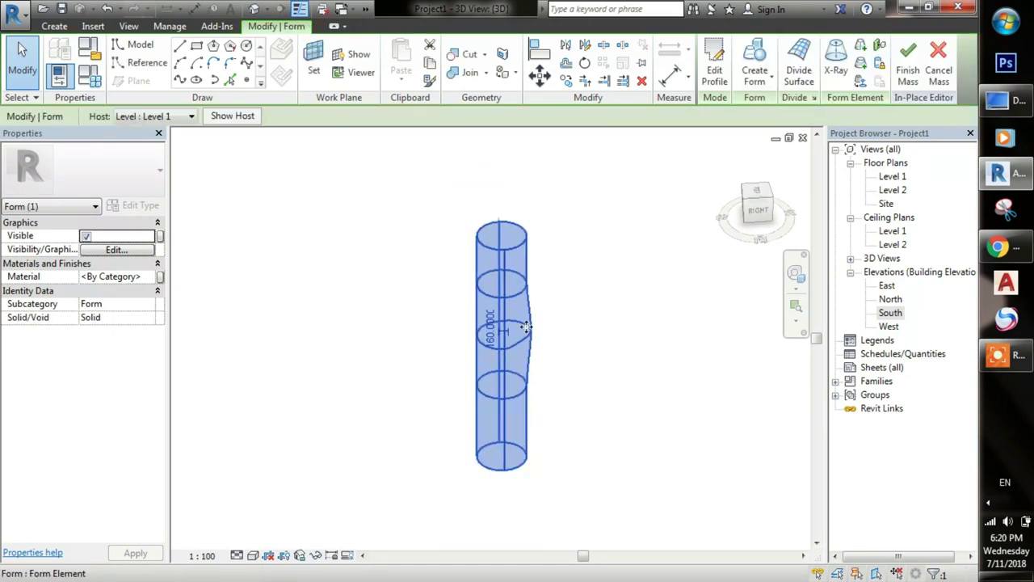
# Sketch a closed spline loop on the lower profile ring
pyautogui.scroll(1, 547, 317)
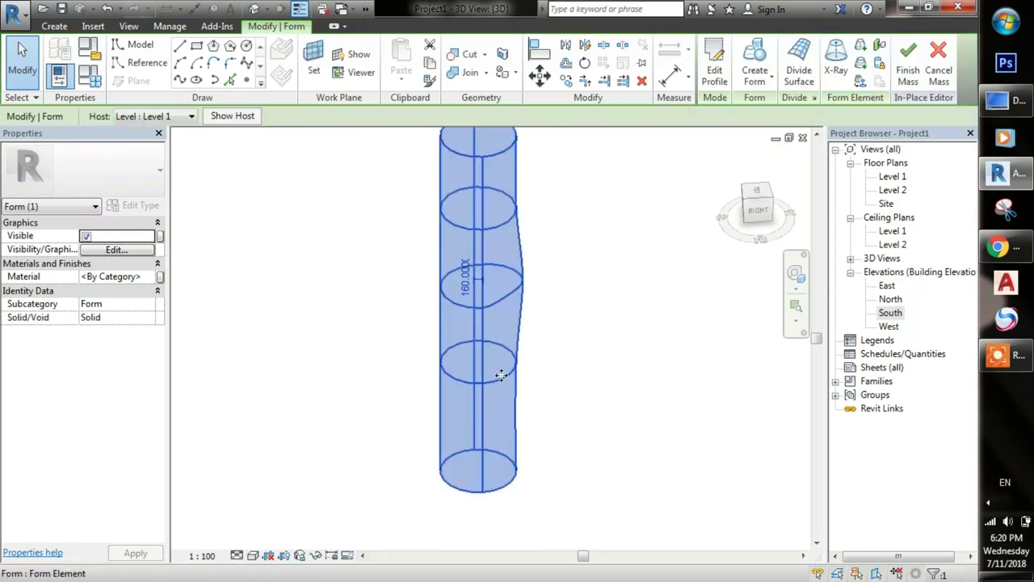
pyautogui.click(517, 361)
pyautogui.click(483, 380)
pyautogui.click(450, 294)
pyautogui.click(428, 339)
pyautogui.click(496, 293)
pyautogui.keyDown('shift'); pyautogui.moveTo(496, 293); pyautogui.dragTo(531, 409, button='middle'); pyautogui.keyUp('shift')
# Finish the lower profile edit so the mass takes a wavy S-shape
pyautogui.click(426, 308)
pyautogui.keyDown('shift'); pyautogui.moveTo(376, 272); pyautogui.dragTo(599, 317, button='middle'); pyautogui.keyUp('shift')
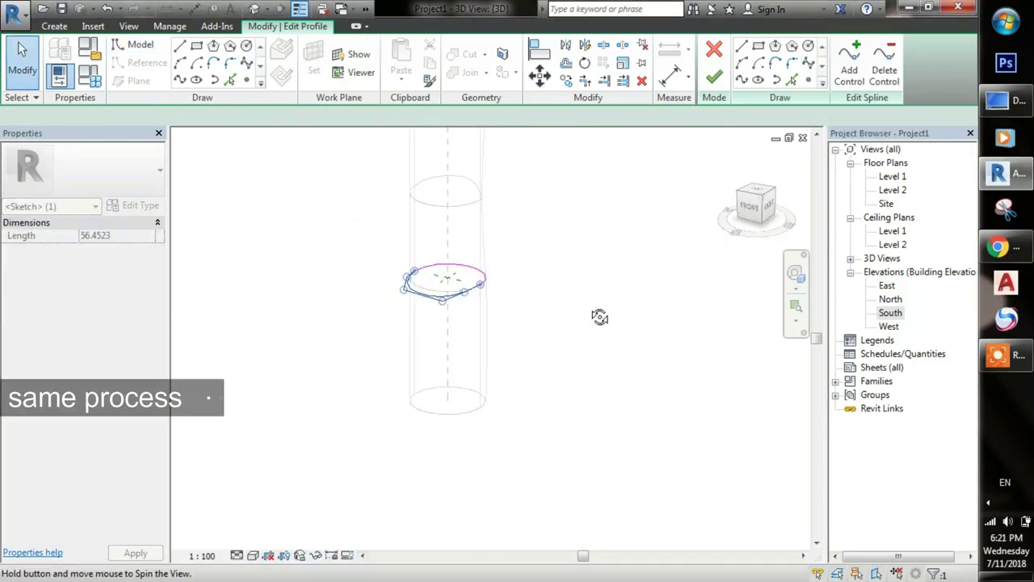
pyautogui.click(713, 75)
pyautogui.moveTo(575, 414)
pyautogui.keyDown('shift'); pyautogui.mouseDown(button='middle')
pyautogui.moveTo(469, 410)
pyautogui.moveTo(392, 339)
pyautogui.moveTo(477, 415)
pyautogui.mouseUp(button='middle'); pyautogui.keyUp('shift')
pyautogui.scroll(2, 590, 225)
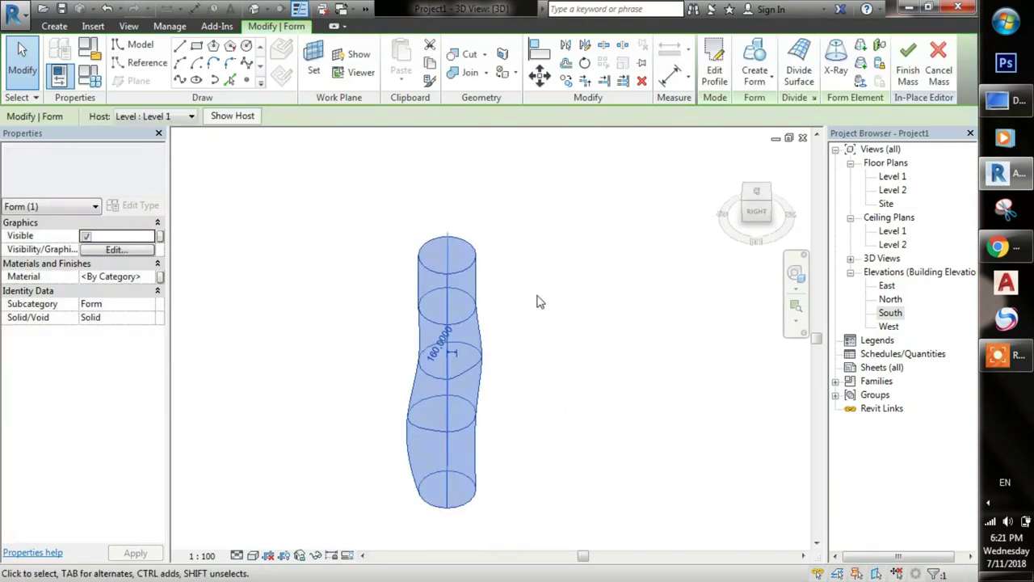
pyautogui.click(538, 300)
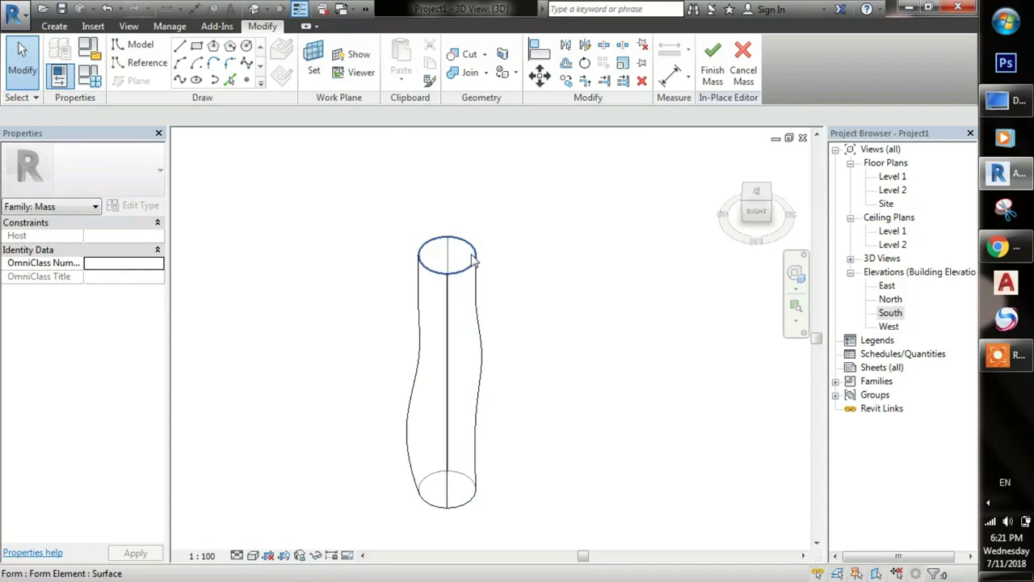
# Rotate the mass's top face by 15 degrees to twist the tower
pyautogui.click(447, 255)
pyautogui.write('15')
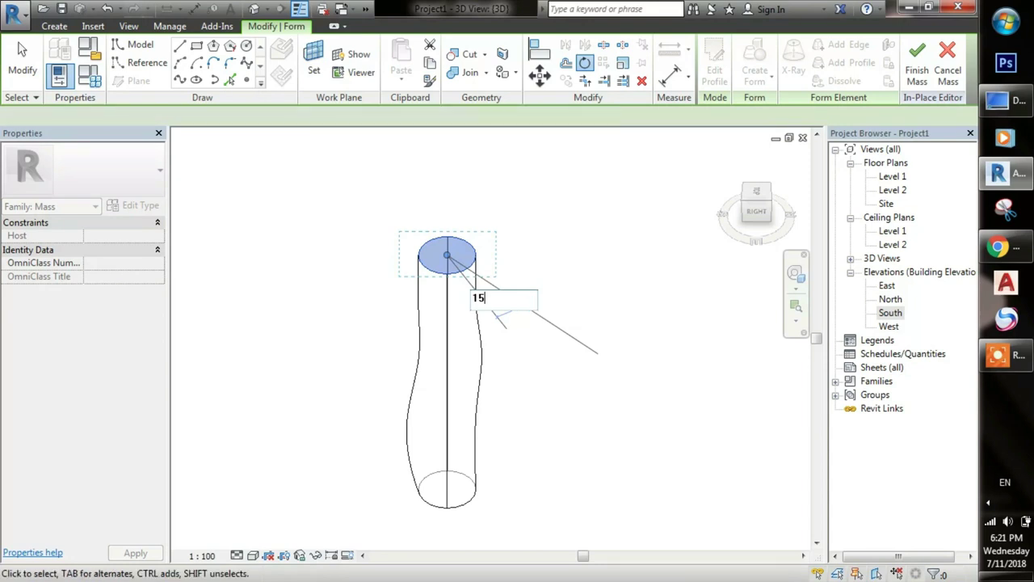
pyautogui.press('Return')
pyautogui.moveTo(531, 393)
pyautogui.keyDown('shift'); pyautogui.mouseDown(button='middle')
pyautogui.moveTo(439, 411)
pyautogui.moveTo(420, 318)
pyautogui.moveTo(586, 337)
pyautogui.mouseUp(button='middle'); pyautogui.keyUp('shift')
pyautogui.scroll(2, 458, 431)
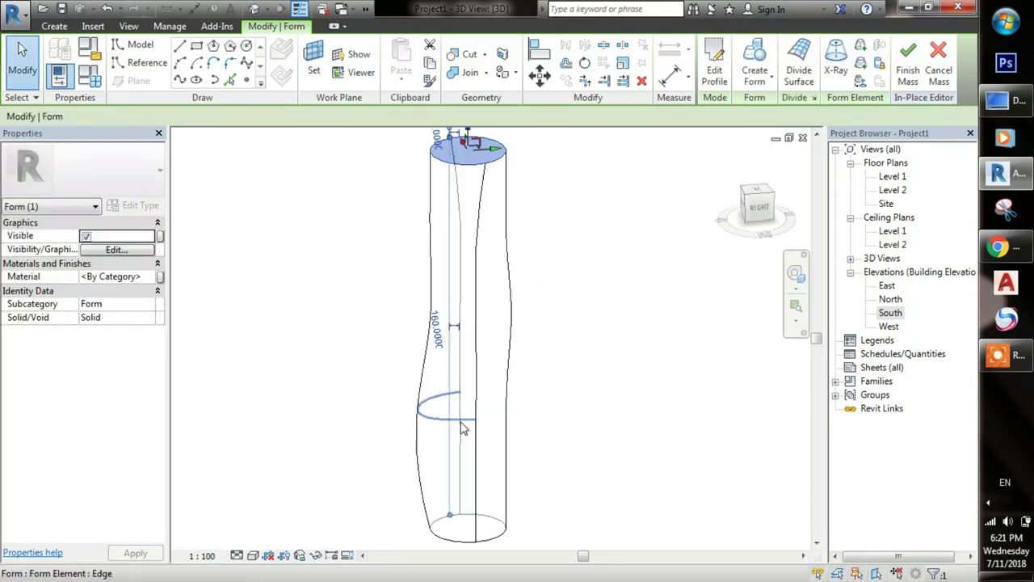
pyautogui.click(462, 422)
pyautogui.scroll(-2, 462, 422)
pyautogui.keyDown('shift'); pyautogui.moveTo(462, 423); pyautogui.dragTo(663, 445, button='middle'); pyautogui.keyUp('shift')
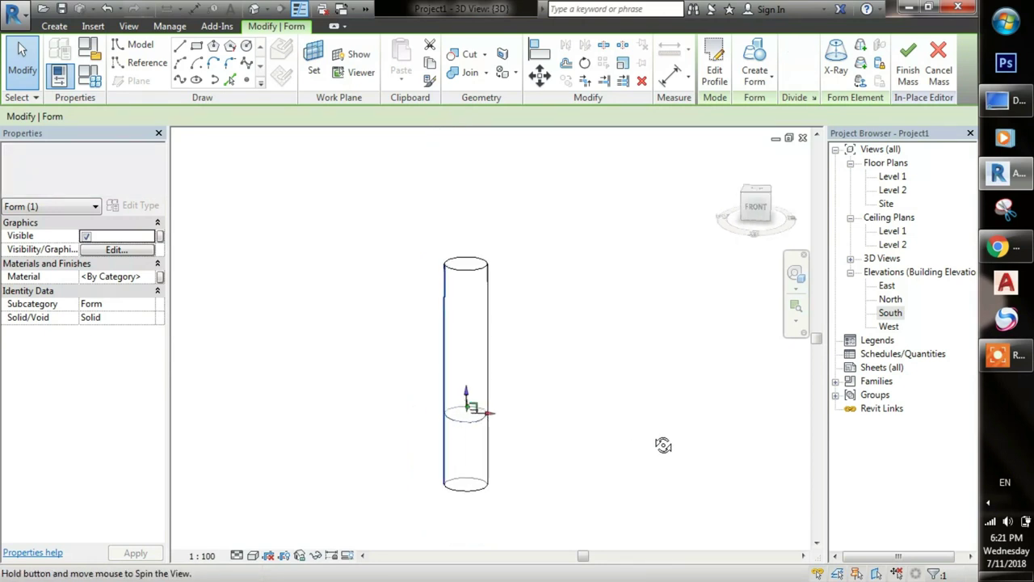
pyautogui.keyDown('shift'); pyautogui.moveTo(554, 511); pyautogui.dragTo(519, 388, button='middle'); pyautogui.keyUp('shift')
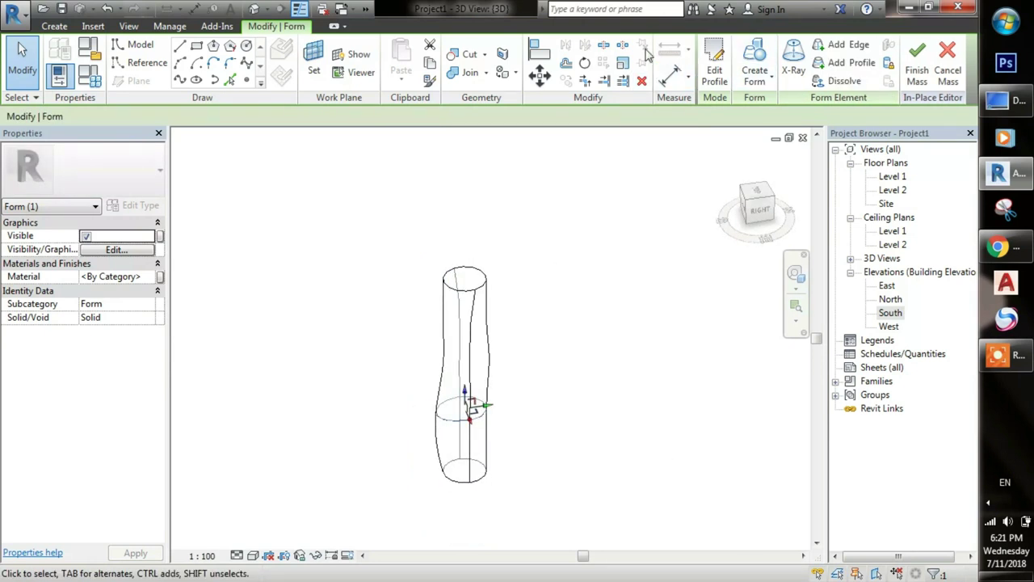
pyautogui.scroll(3, 474, 369)
# Drag the top profile upward to make the wavy form taller
pyautogui.click(445, 383)
pyautogui.scroll(-2, 445, 383)
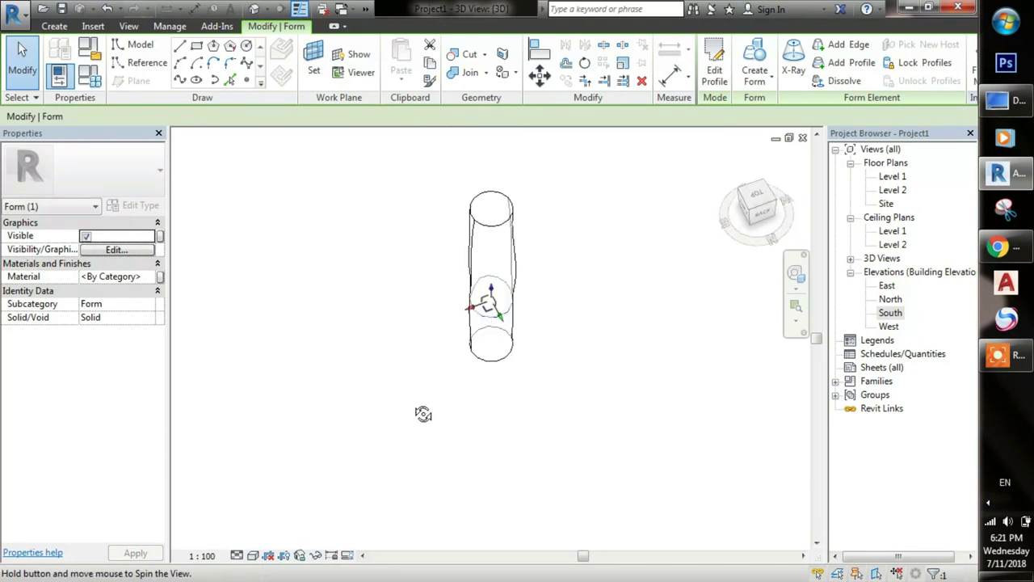
pyautogui.keyDown('shift'); pyautogui.moveTo(422, 412); pyautogui.dragTo(525, 248, button='middle'); pyautogui.keyUp('shift')
pyautogui.scroll(1, 527, 242)
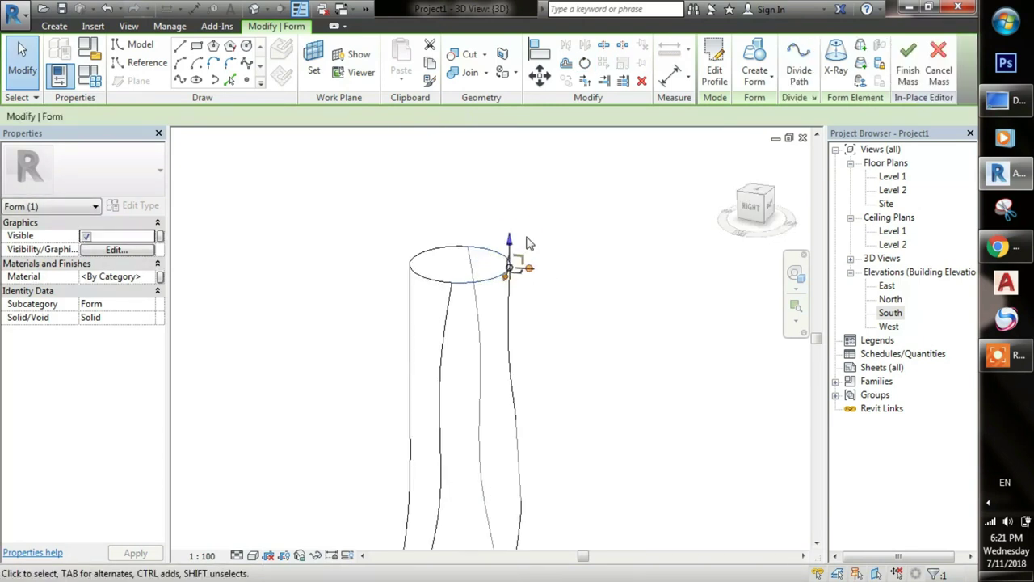
pyautogui.moveTo(510, 257); pyautogui.dragTo(501, 215)
pyautogui.scroll(-2, 517, 242)
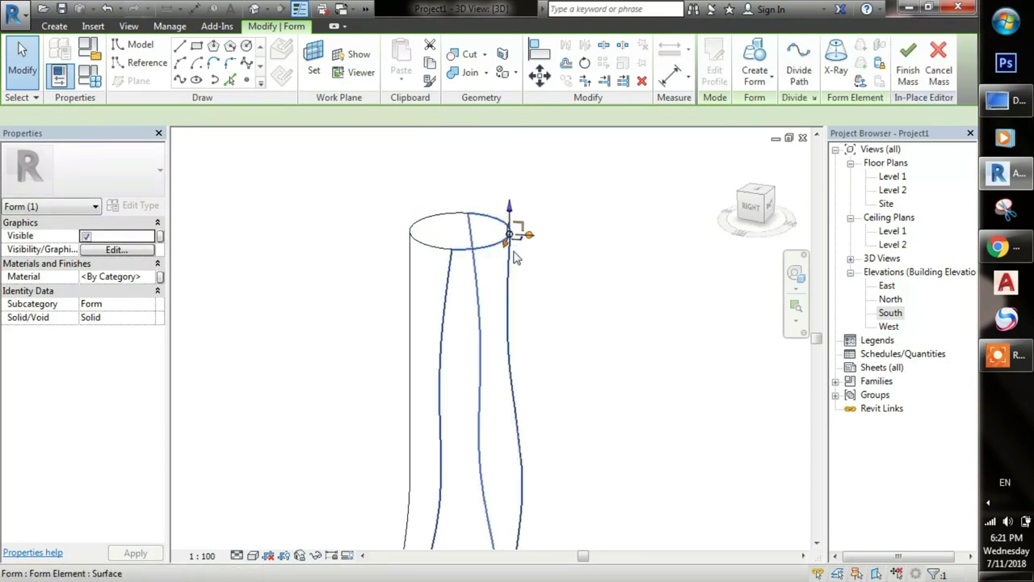
pyautogui.scroll(-1, 525, 268)
pyautogui.scroll(1, 543, 288)
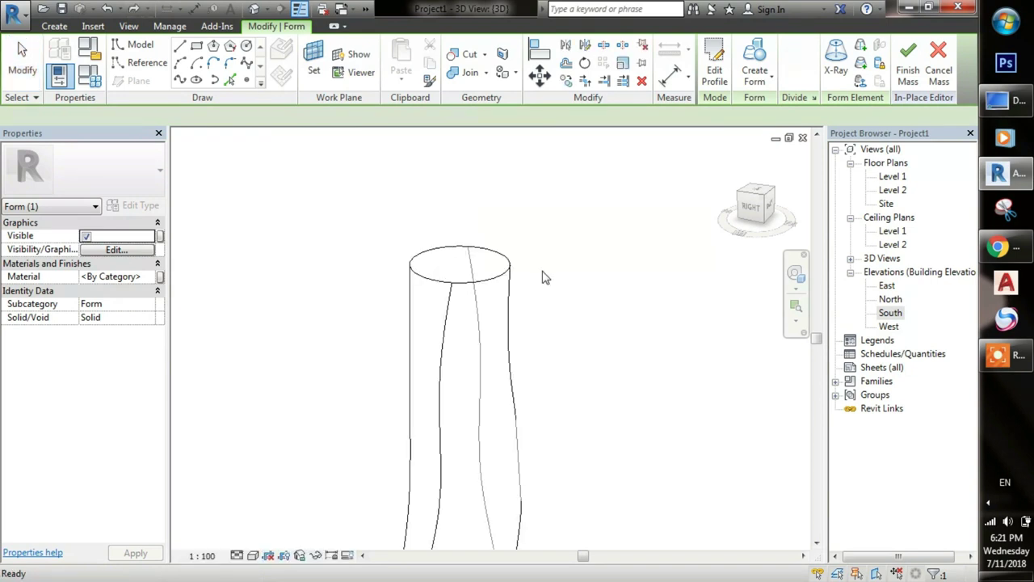
pyautogui.click(542, 291)
pyautogui.scroll(-2, 542, 291)
pyautogui.moveTo(542, 290)
pyautogui.keyDown('shift'); pyautogui.mouseDown(button='middle')
pyautogui.moveTo(580, 328)
pyautogui.moveTo(490, 348)
pyautogui.mouseUp(button='middle'); pyautogui.keyUp('shift')
pyautogui.scroll(2, 582, 420)
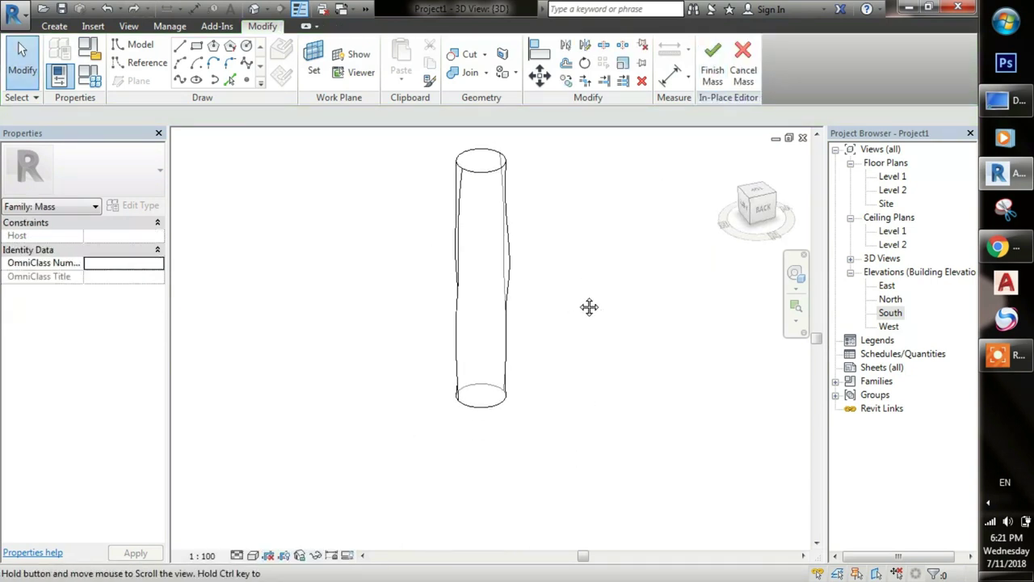
# On the Level 1 plan, start a new in-place mass and accept its default name
pyautogui.doubleClick(891, 176)
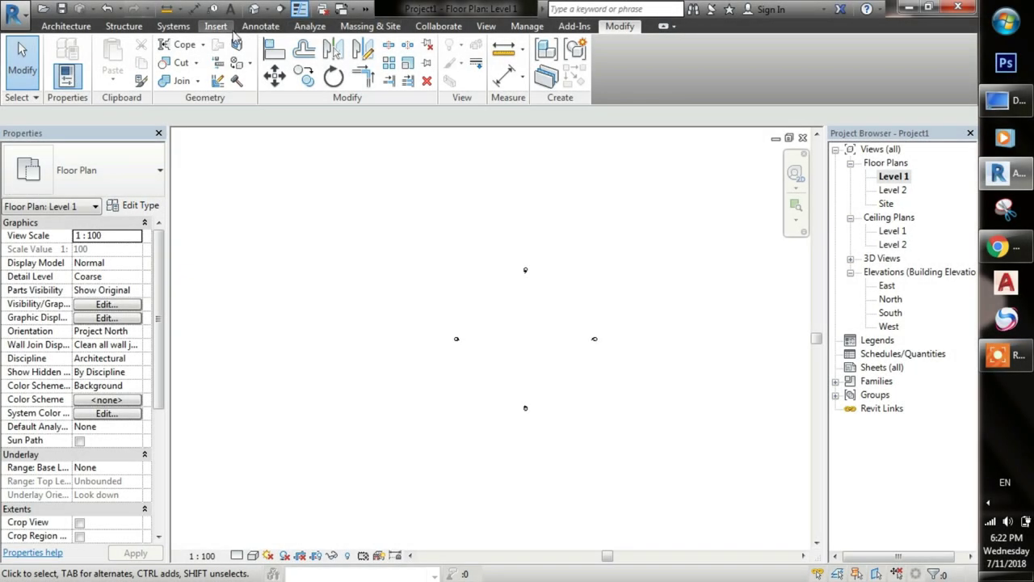
pyautogui.click(77, 27)
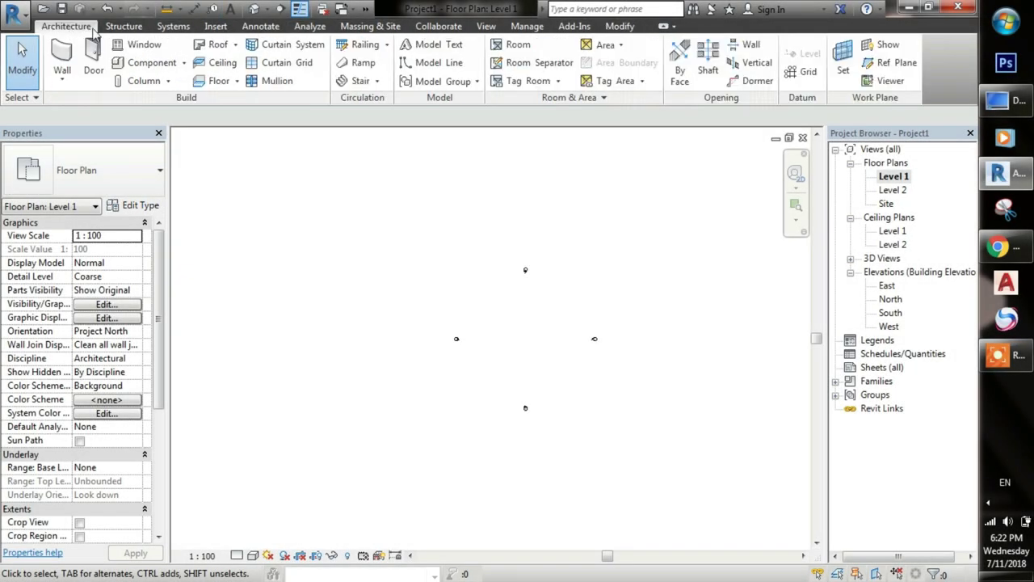
pyautogui.click(370, 26)
pyautogui.click(166, 60)
pyautogui.click(349, 287)
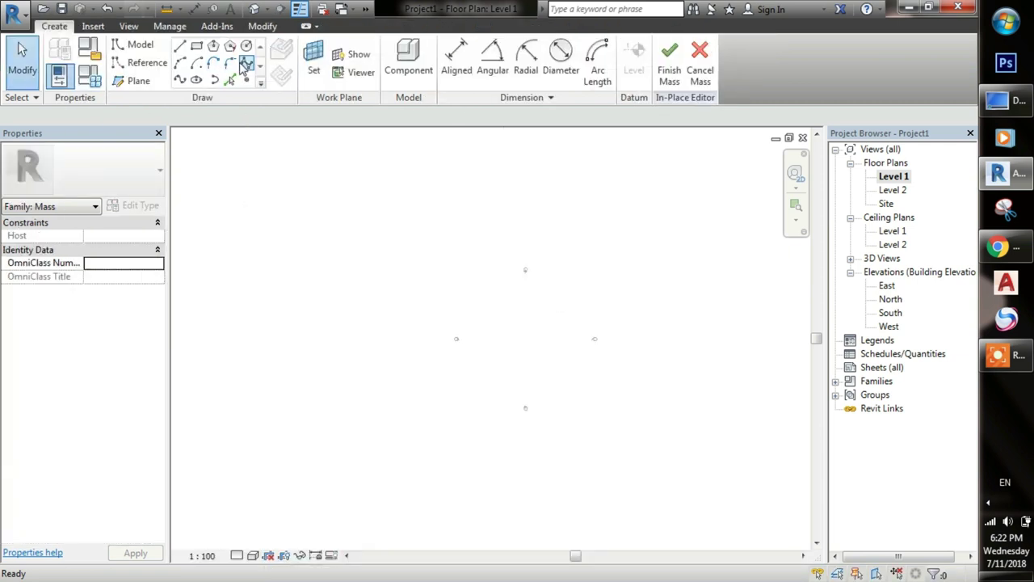
# Sketch a closed spline loop around the tower's footprint
pyautogui.scroll(3, 561, 363)
pyautogui.click(614, 259)
pyautogui.click(385, 311)
pyautogui.click(383, 223)
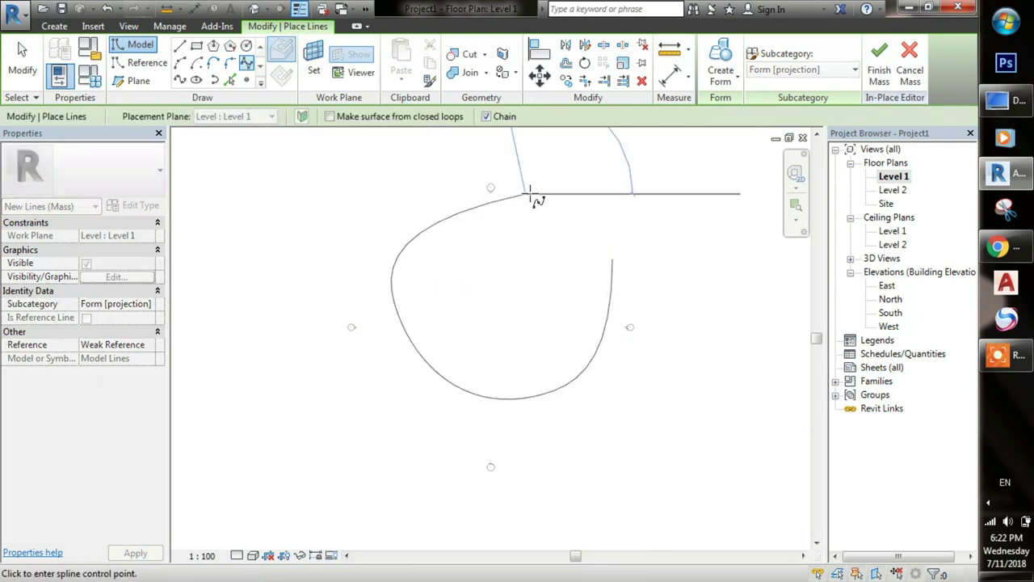
pyautogui.click(526, 194)
pyautogui.click(602, 236)
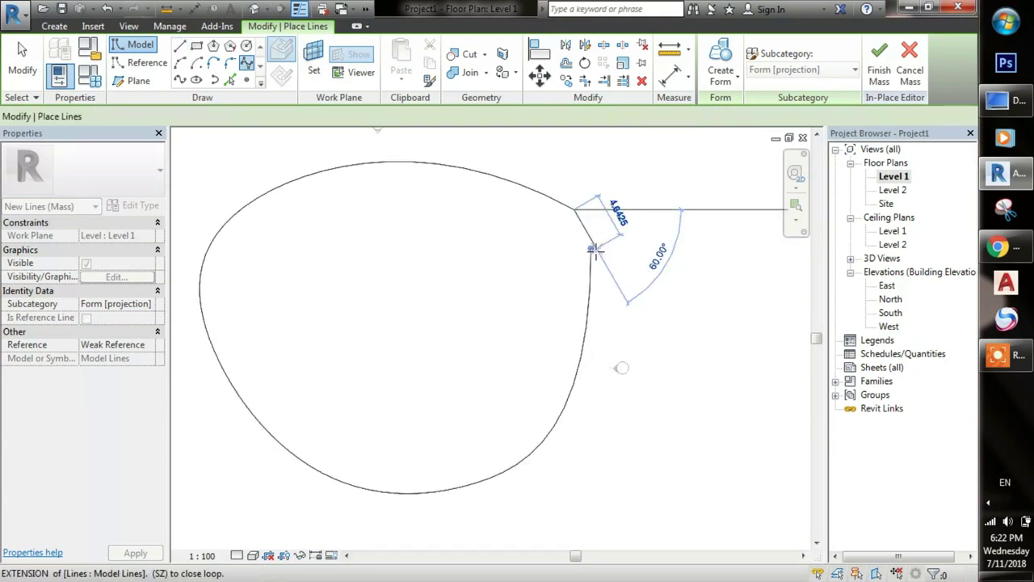
pyautogui.press('Escape')
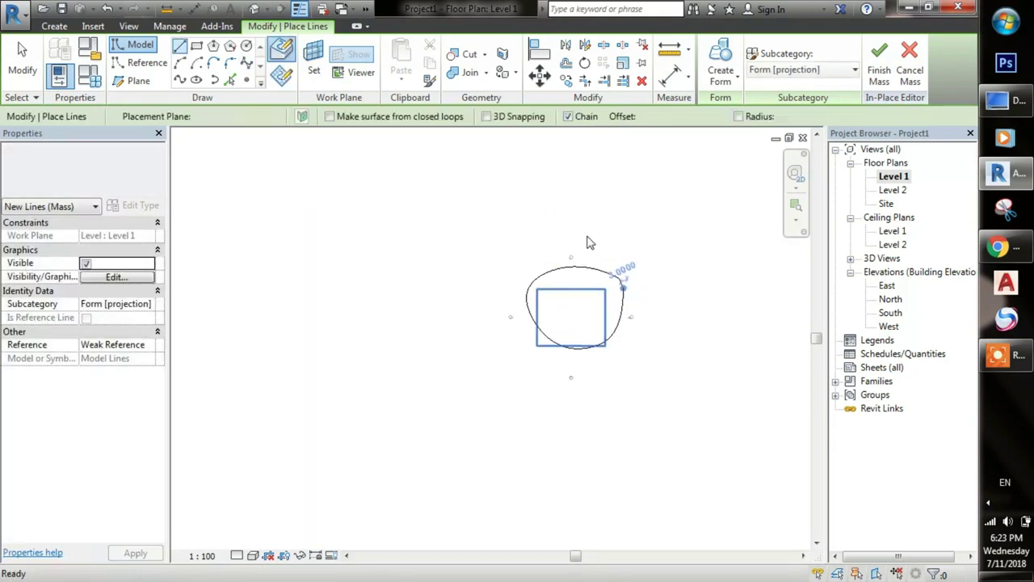
# In the 3D Top view, pull the base spline's top control point upward
pyautogui.press('Escape')
pyautogui.click(254, 10)
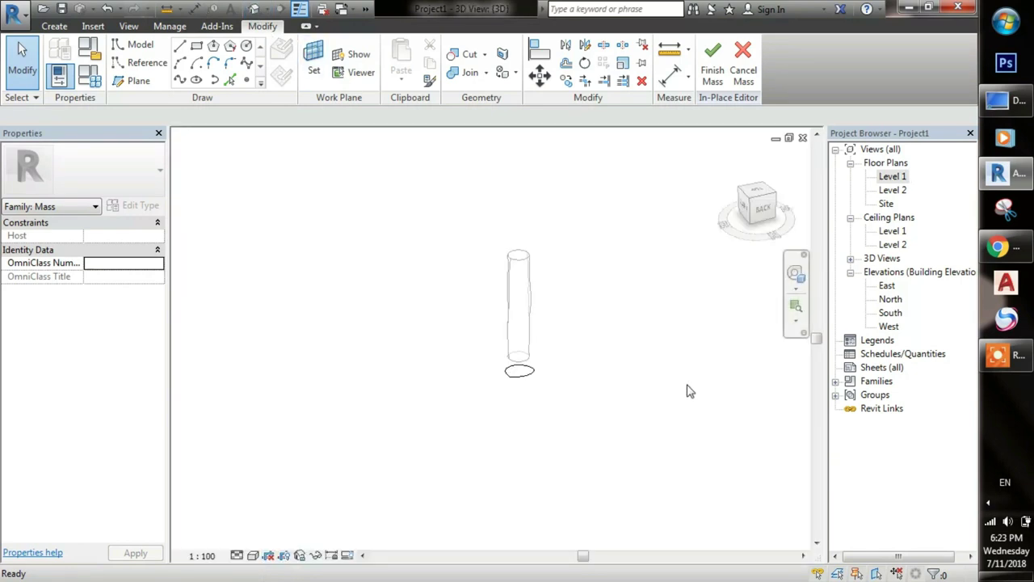
pyautogui.moveTo(593, 374)
pyautogui.keyDown('shift'); pyautogui.mouseDown(button='middle')
pyautogui.moveTo(570, 437)
pyautogui.moveTo(626, 401)
pyautogui.moveTo(573, 458)
pyautogui.mouseUp(button='middle'); pyautogui.keyUp('shift')
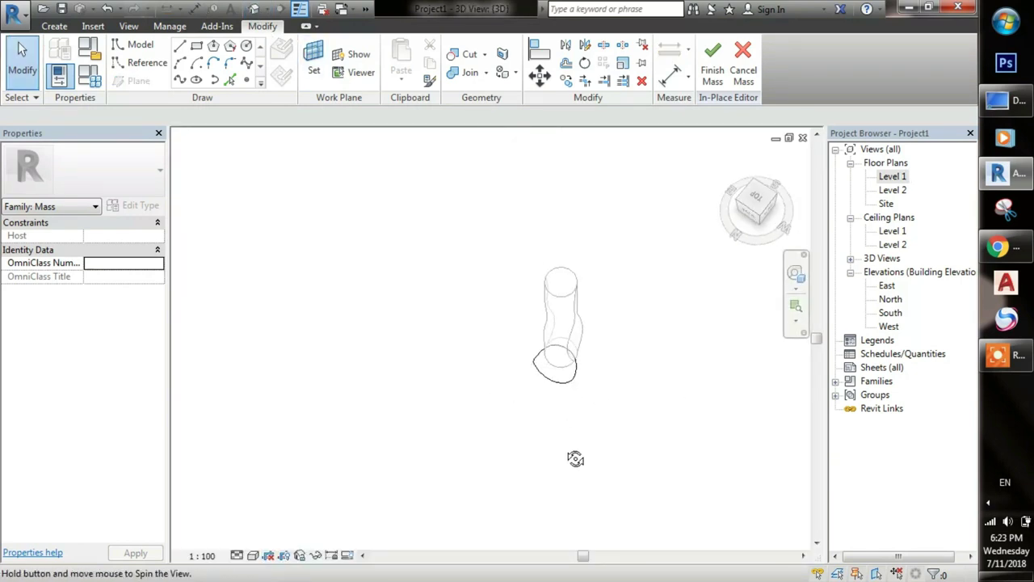
pyautogui.click(757, 206)
pyautogui.click(586, 272)
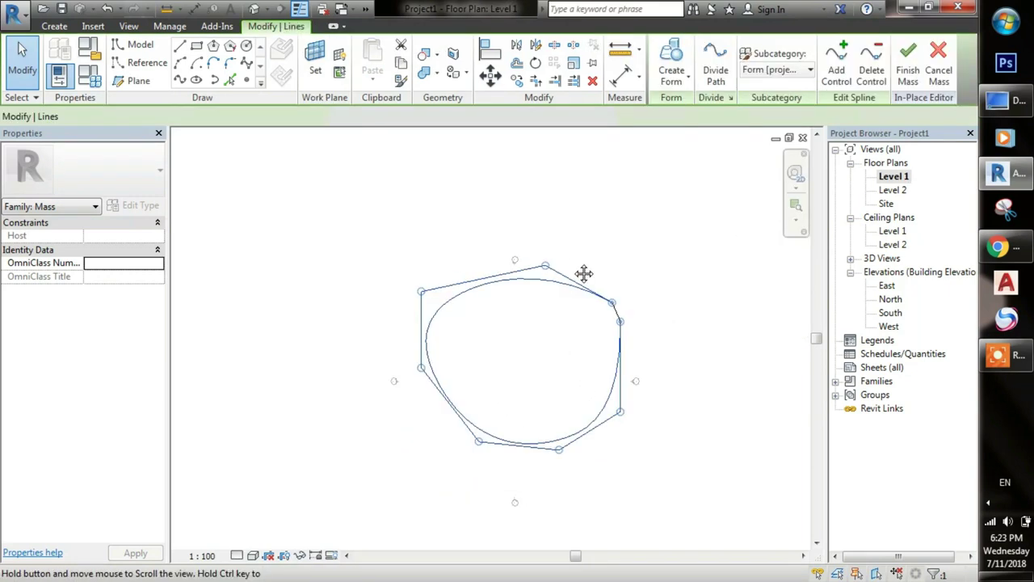
pyautogui.moveTo(547, 266); pyautogui.dragTo(539, 230)
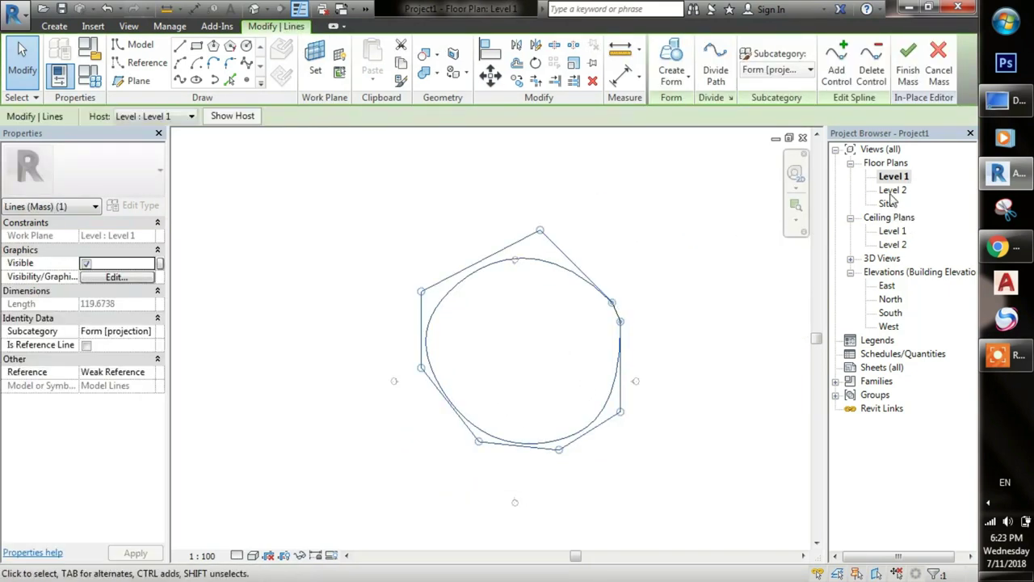
# Return to the default 3D view and pan toward the outlines
pyautogui.click(254, 10)
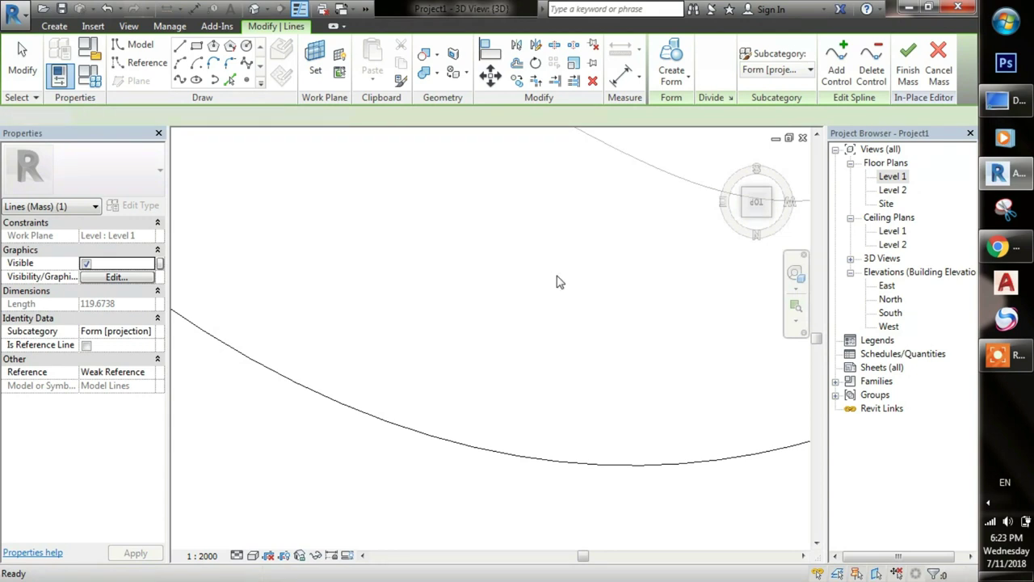
pyautogui.press('Escape')
pyautogui.scroll(-3, 676, 307)
pyautogui.moveTo(677, 307); pyautogui.dragTo(657, 346, button='middle')
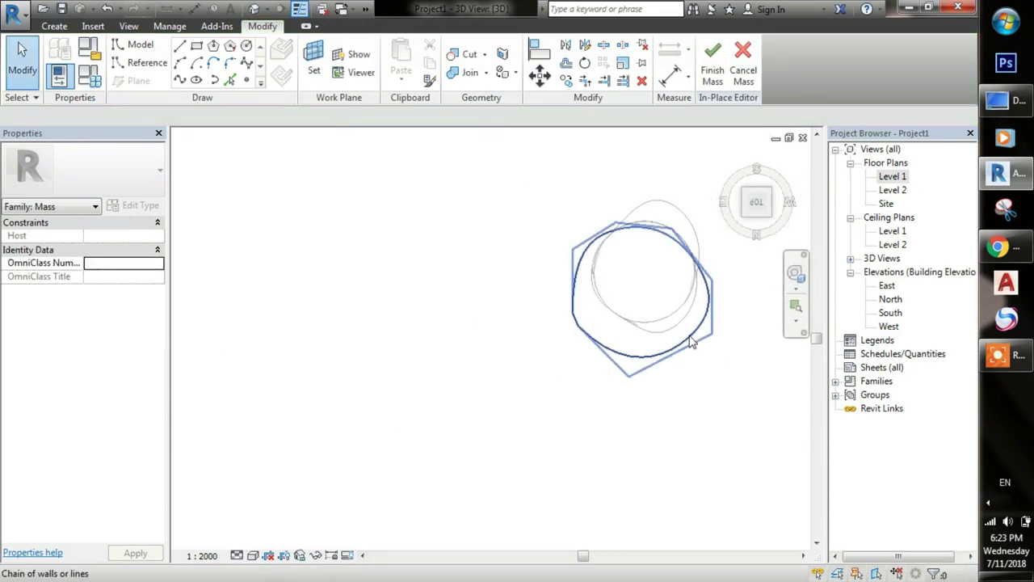
pyautogui.click(691, 340)
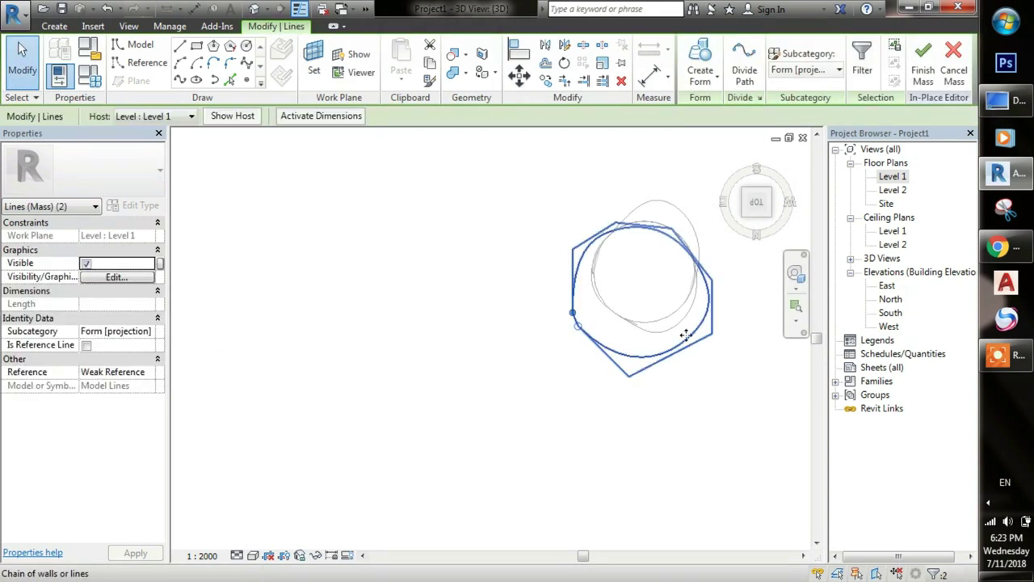
pyautogui.press('Escape')
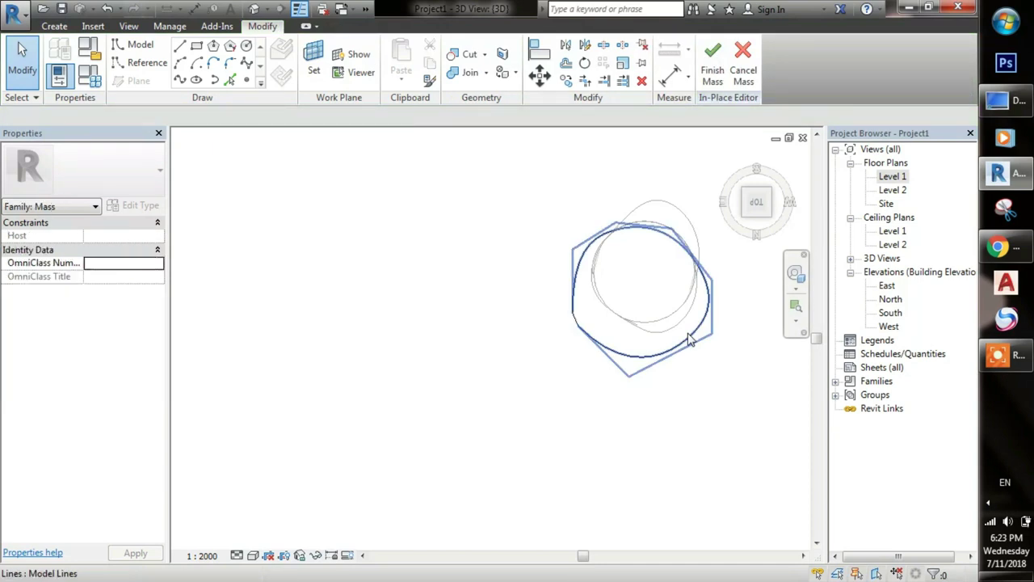
# Drag the spline's control points outward into a rounded teardrop loop around the tower base
pyautogui.click(681, 270)
pyautogui.moveTo(577, 258); pyautogui.dragTo(593, 235)
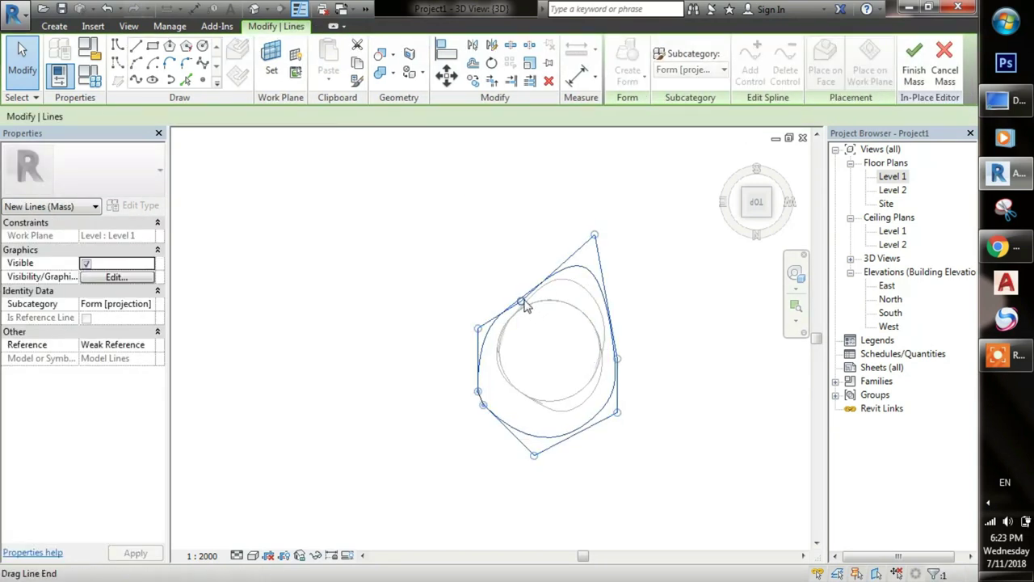
pyautogui.moveTo(524, 304); pyautogui.dragTo(515, 296)
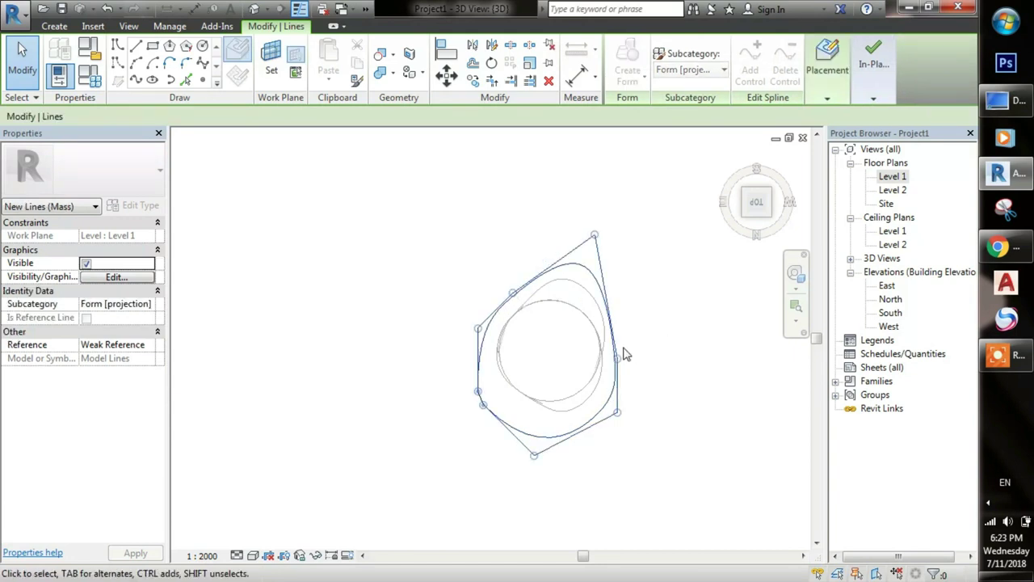
pyautogui.moveTo(618, 360); pyautogui.dragTo(641, 358)
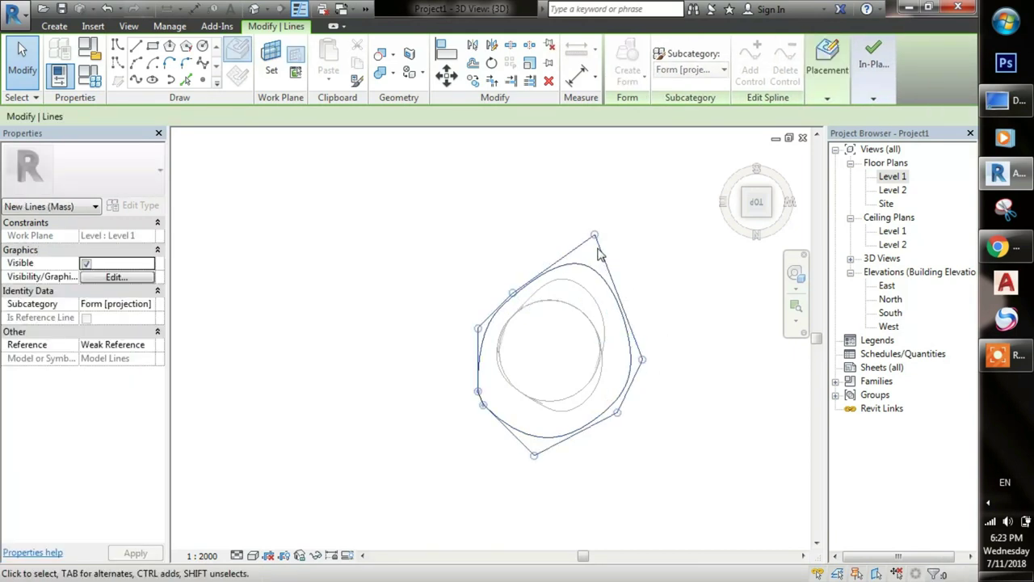
pyautogui.moveTo(594, 235); pyautogui.dragTo(594, 209)
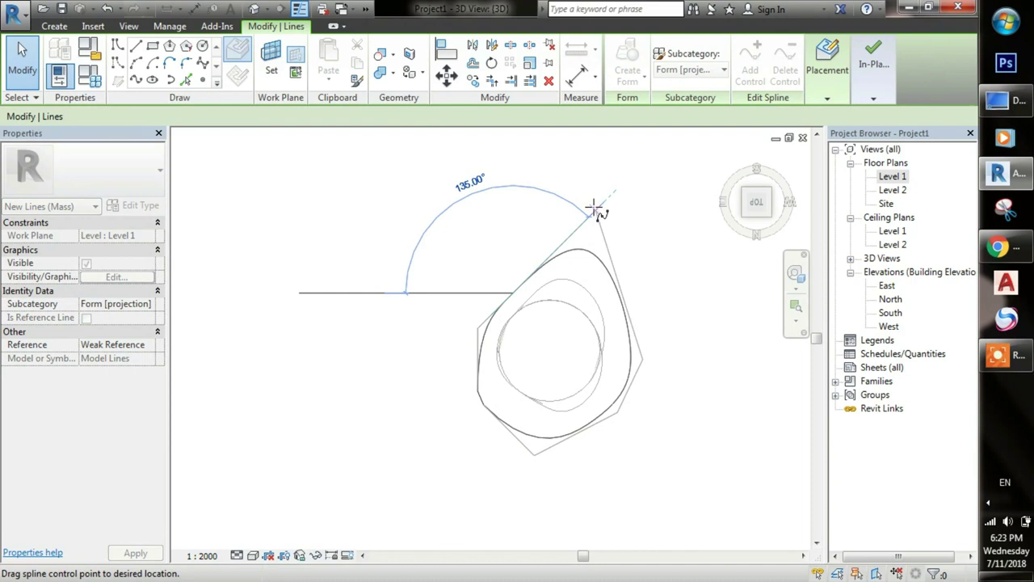
pyautogui.moveTo(602, 210); pyautogui.dragTo(602, 211)
pyautogui.click(667, 263)
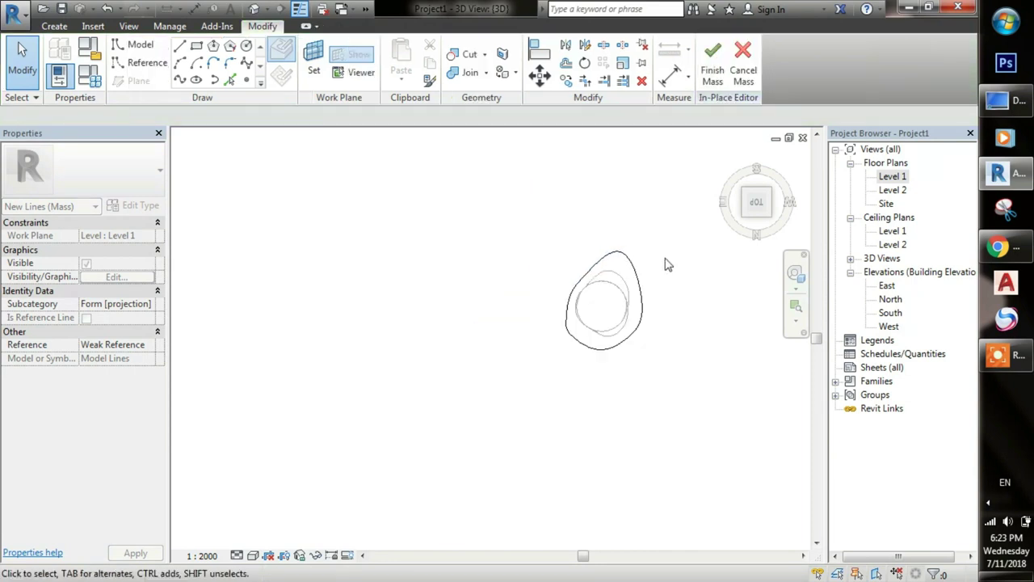
pyautogui.moveTo(658, 300); pyautogui.dragTo(601, 300, button='middle')
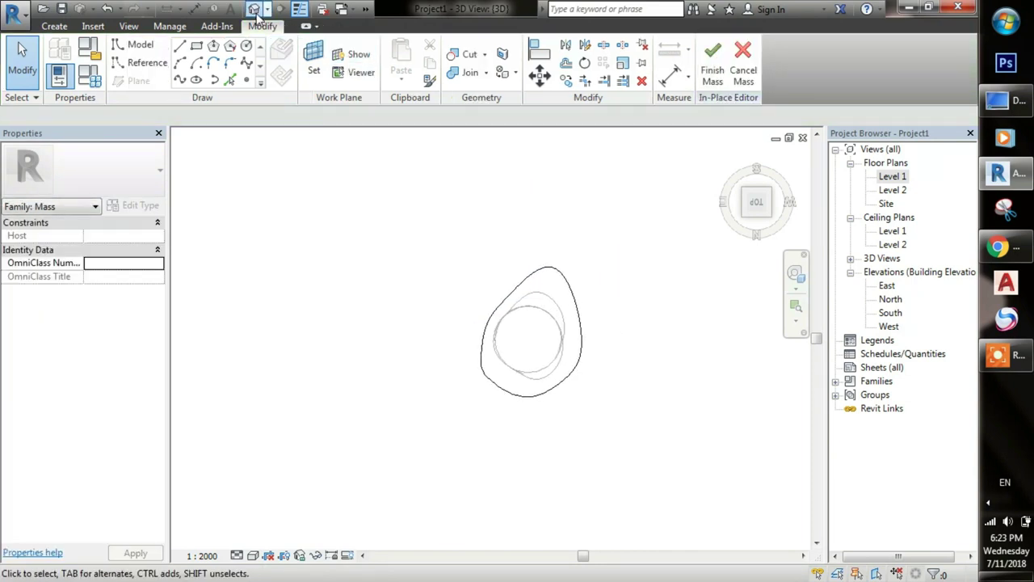
pyautogui.keyDown('shift'); pyautogui.moveTo(606, 369); pyautogui.dragTo(569, 251, button='middle'); pyautogui.keyUp('shift')
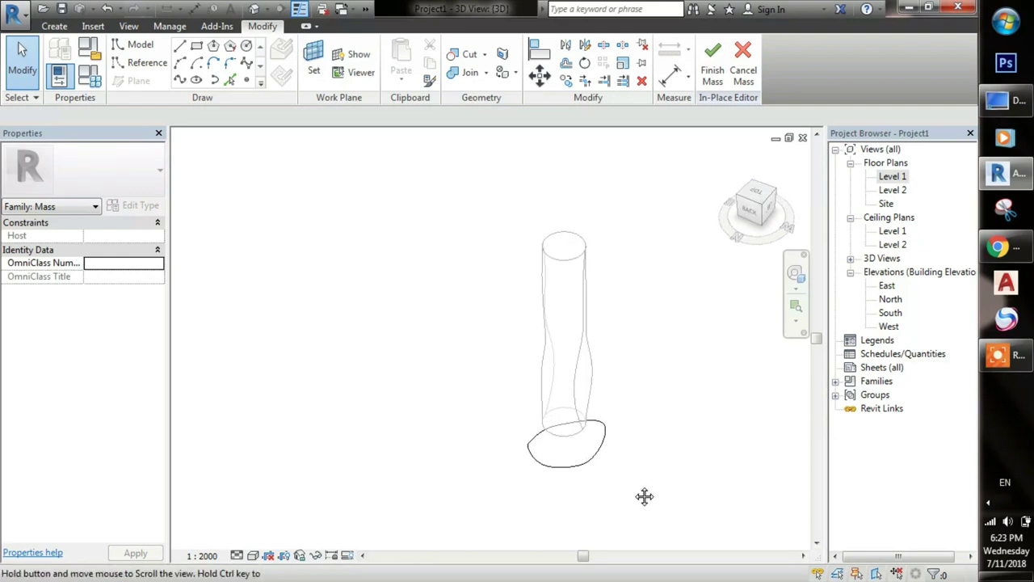
pyautogui.moveTo(644, 496); pyautogui.dragTo(613, 383, button='middle')
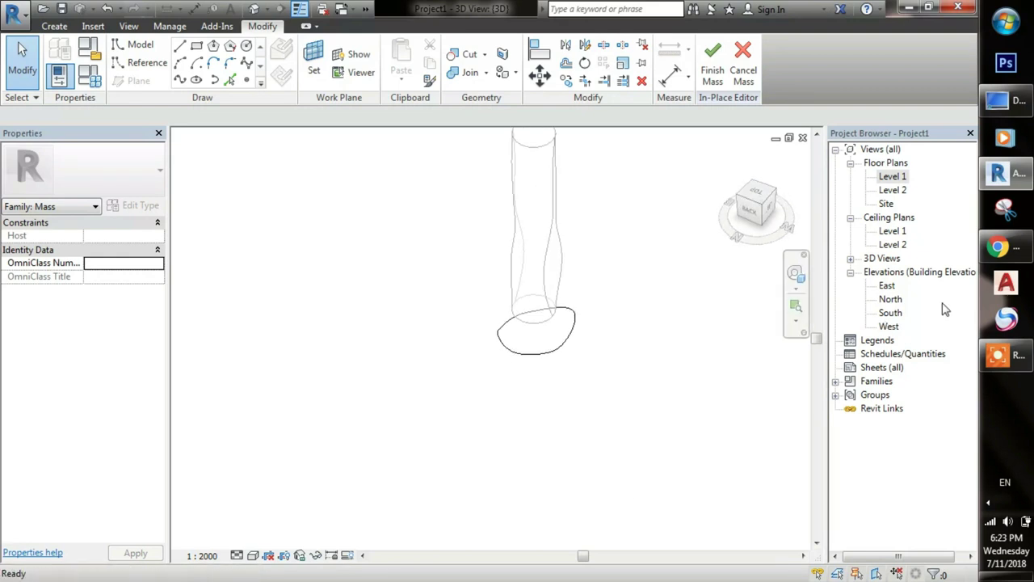
# In the South elevation, copy (CO) the base outline up to a higher level line
pyautogui.doubleClick(889, 314)
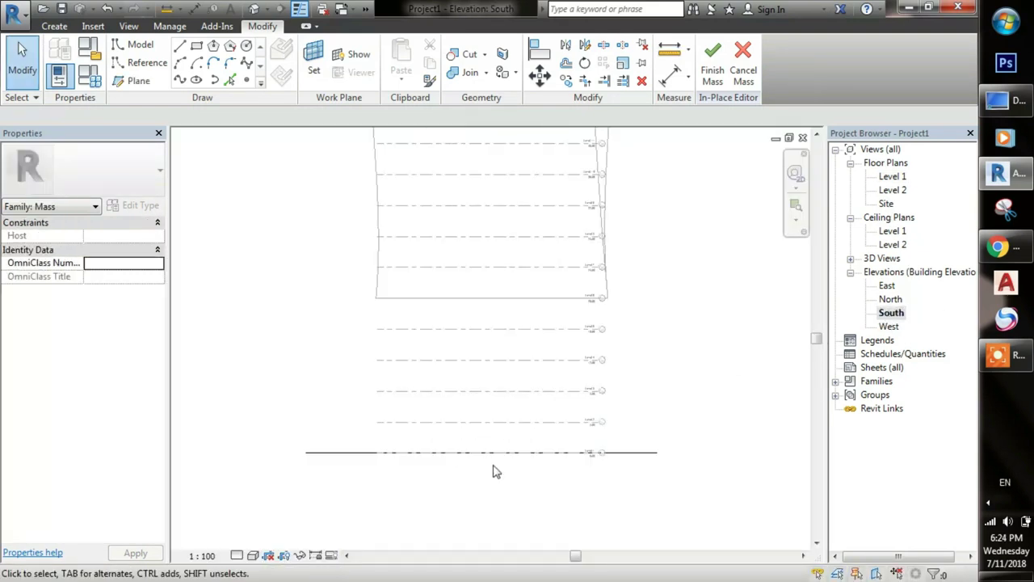
pyautogui.click(510, 441)
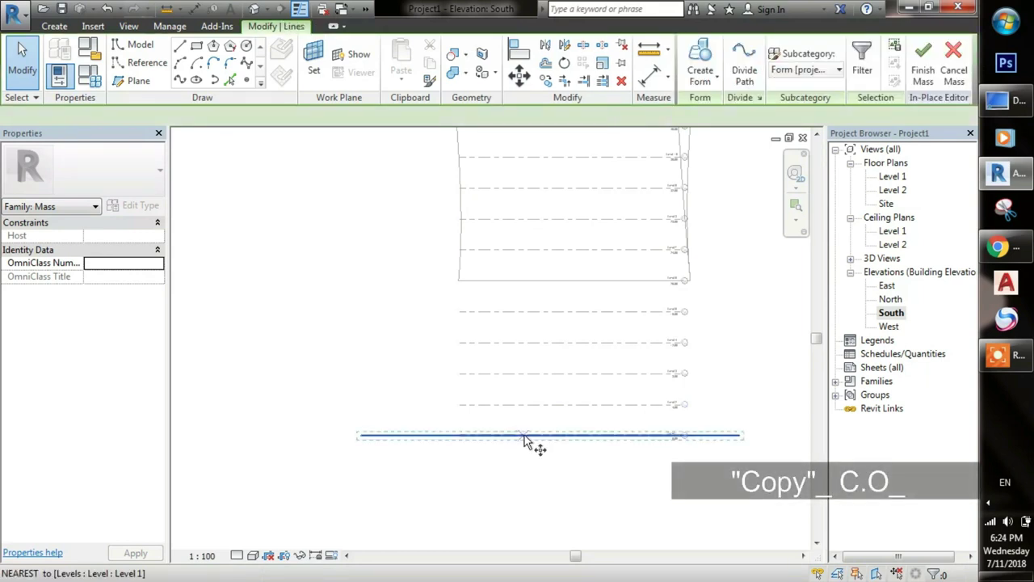
pyautogui.press('c')
pyautogui.press('o')
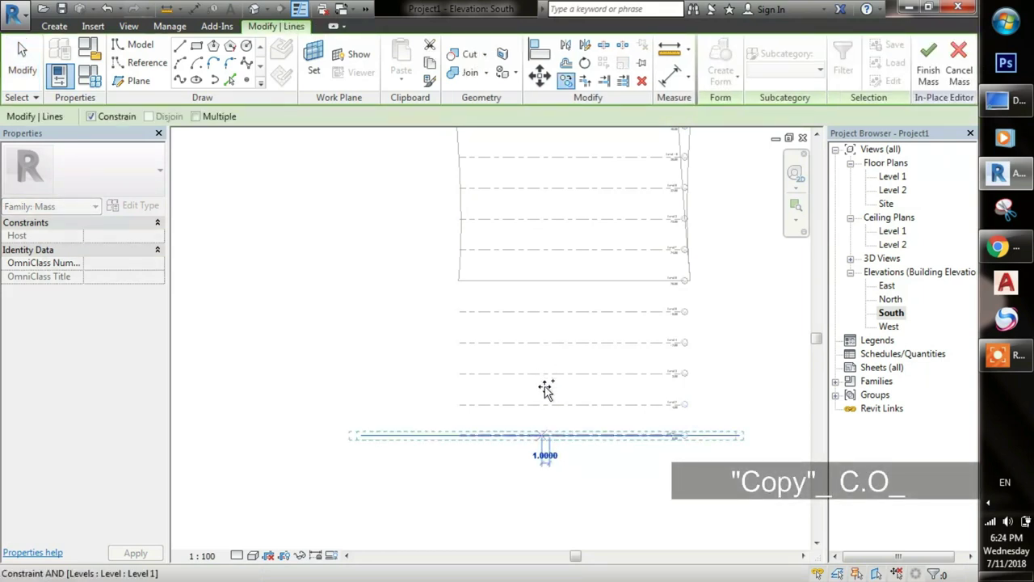
pyautogui.click(546, 339)
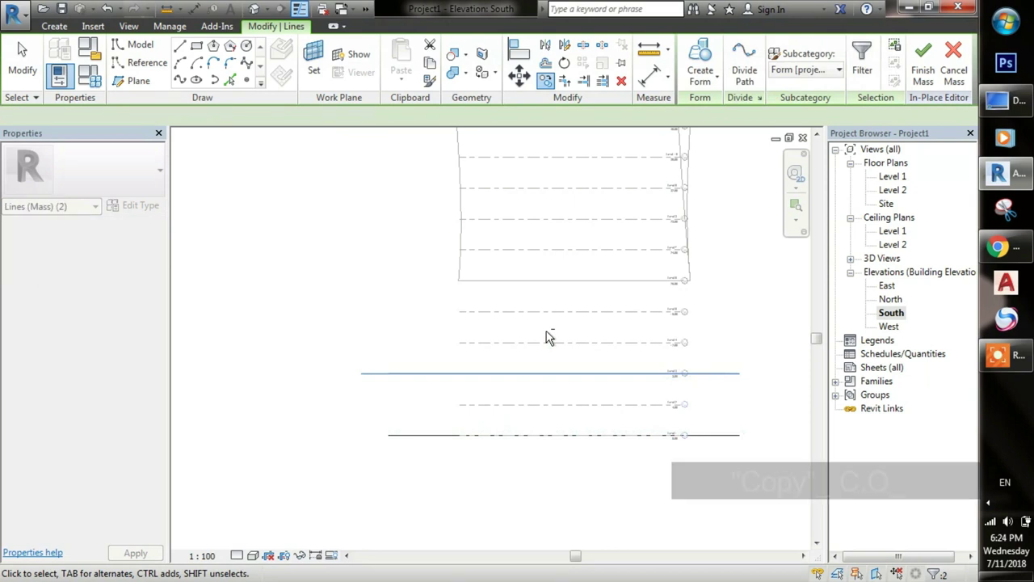
# Copy the outline again up to the Level 6 line
pyautogui.press('c')
pyautogui.press('o')
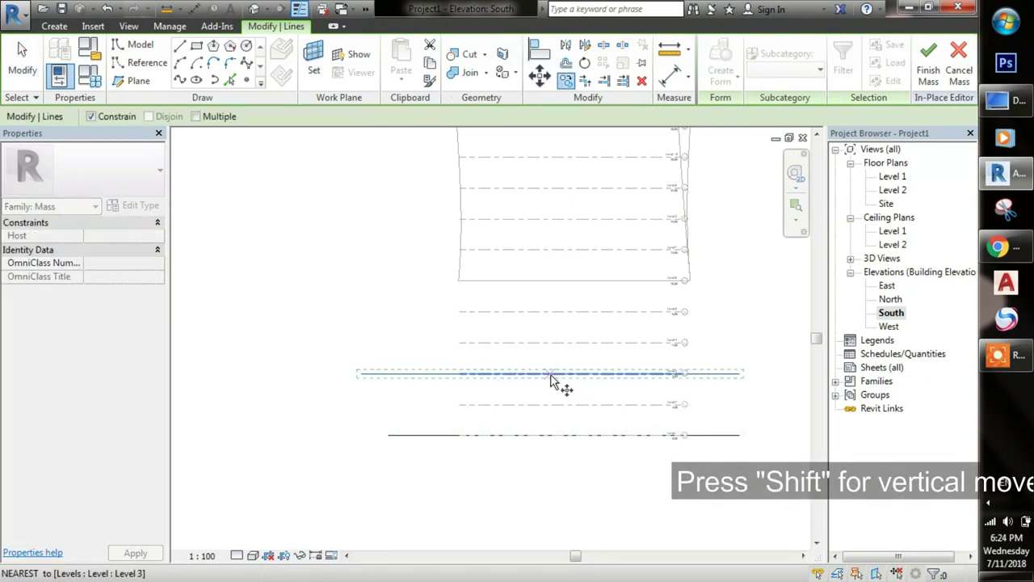
pyautogui.click(554, 282)
pyautogui.scroll(-3, 607, 412)
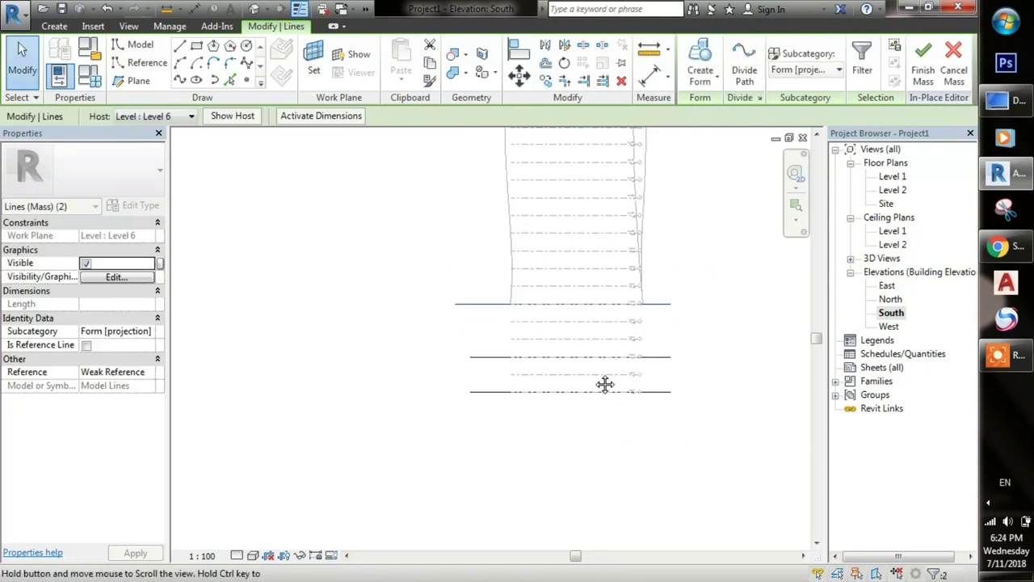
pyautogui.moveTo(593, 373); pyautogui.dragTo(619, 452, button='middle')
pyautogui.press('Escape')
pyautogui.moveTo(646, 374); pyautogui.dragTo(723, 511, button='middle')
pyautogui.click(252, 11)
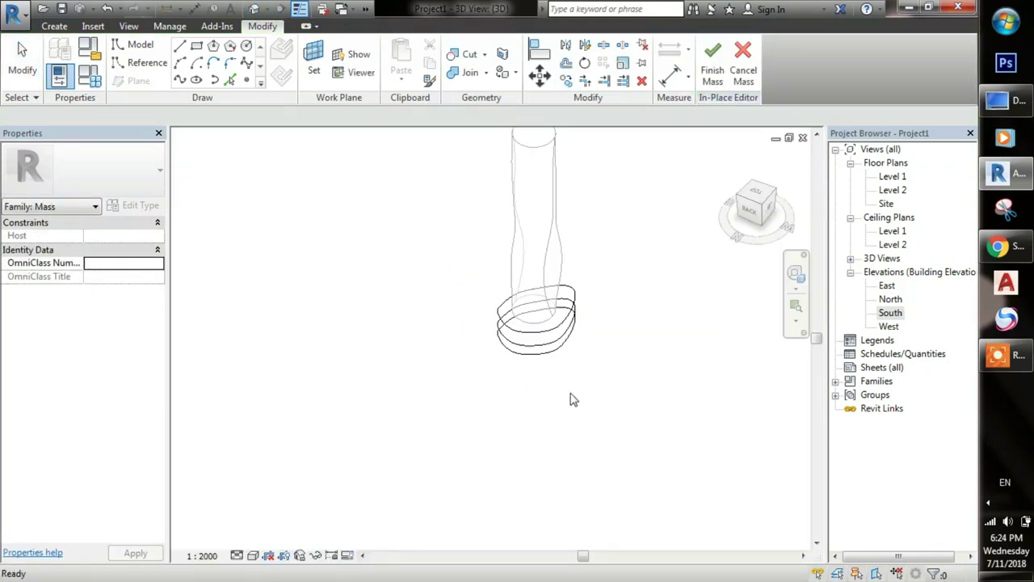
# From the Top view, scale (RE) the Level 6 outline down about its centre
pyautogui.moveTo(600, 361)
pyautogui.keyDown('shift'); pyautogui.mouseDown(button='middle')
pyautogui.moveTo(531, 410)
pyautogui.moveTo(546, 330)
pyautogui.moveTo(563, 425)
pyautogui.moveTo(543, 365)
pyautogui.mouseUp(button='middle'); pyautogui.keyUp('shift')
pyautogui.scroll(5, 546, 330)
pyautogui.click(634, 321)
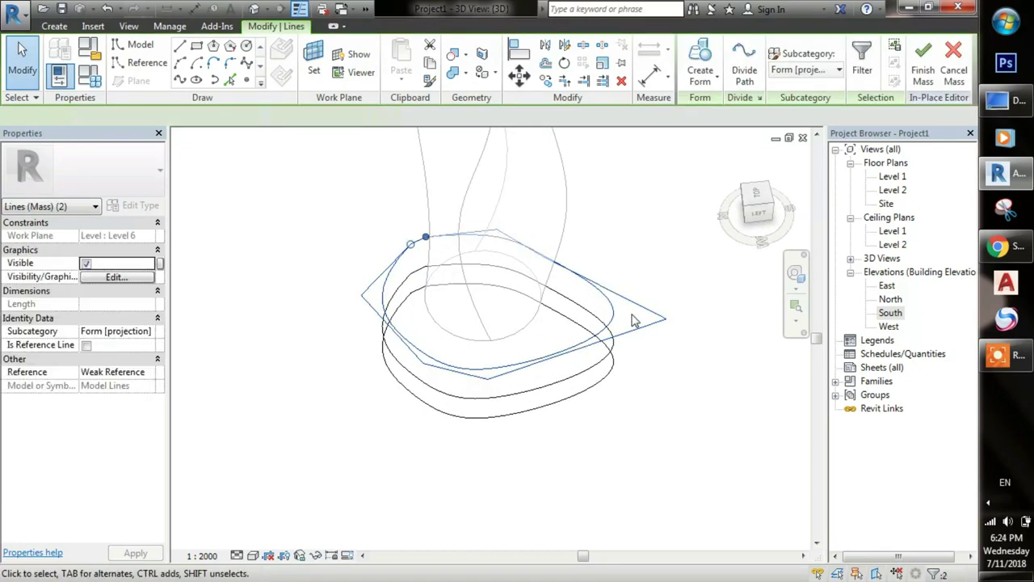
pyautogui.click(760, 202)
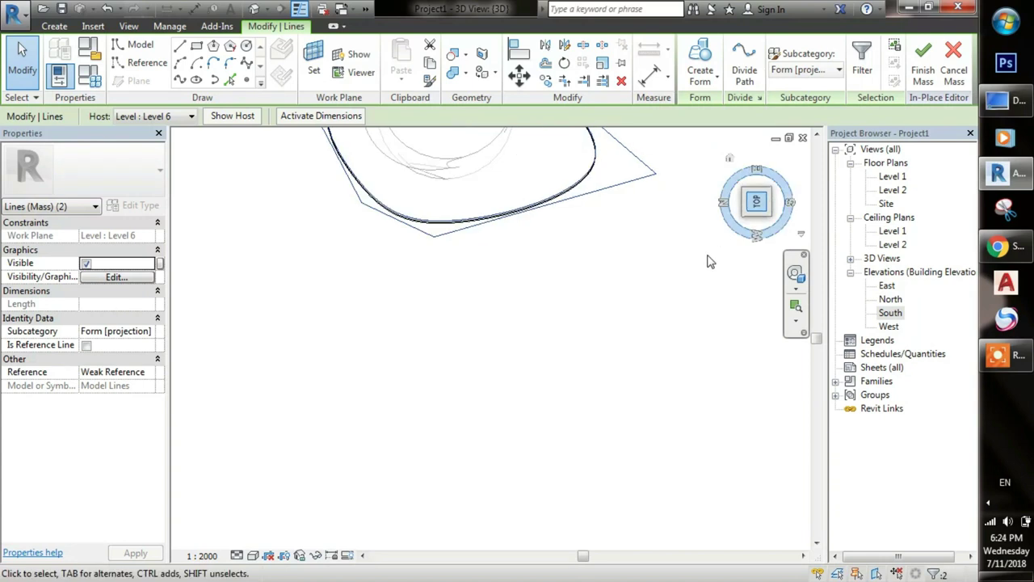
pyautogui.press('r')
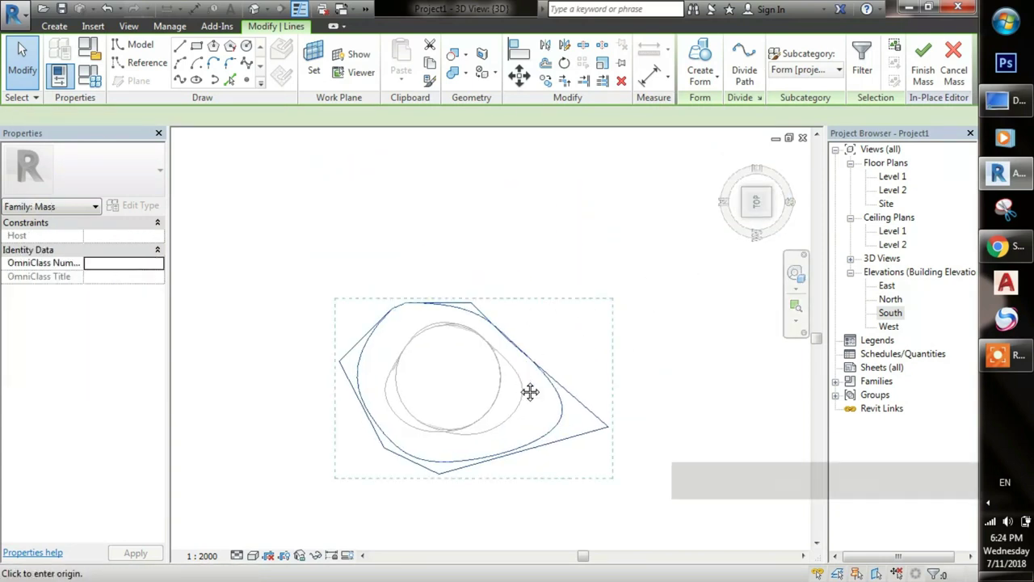
pyautogui.press('e')
pyautogui.moveTo(577, 396); pyautogui.dragTo(572, 358, button='middle')
pyautogui.scroll(1, 572, 358)
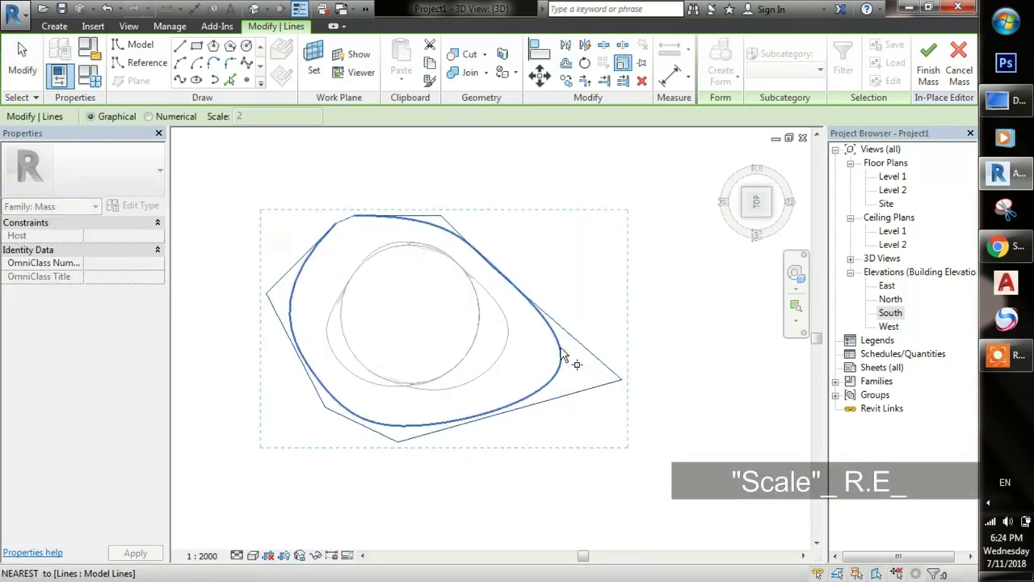
pyautogui.click(404, 297)
pyautogui.click(565, 379)
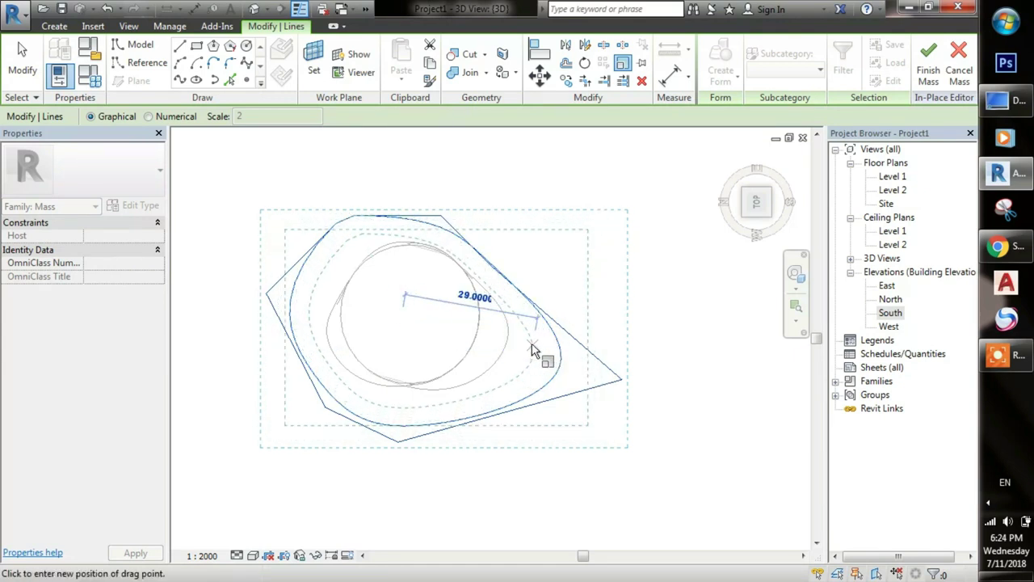
pyautogui.click(522, 351)
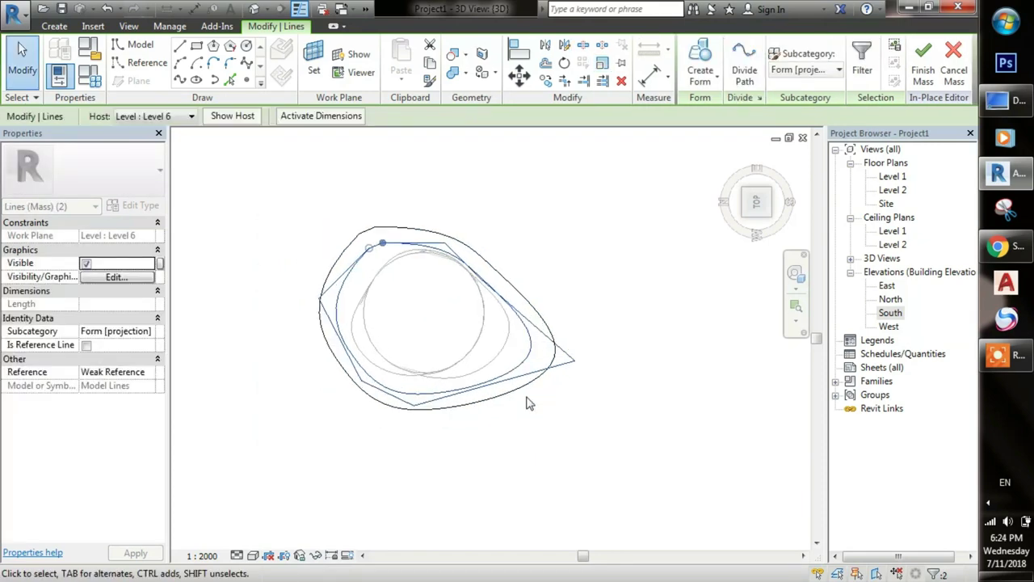
pyautogui.press('Escape')
pyautogui.keyDown('shift'); pyautogui.moveTo(532, 410); pyautogui.dragTo(525, 416, button='middle'); pyautogui.keyUp('shift')
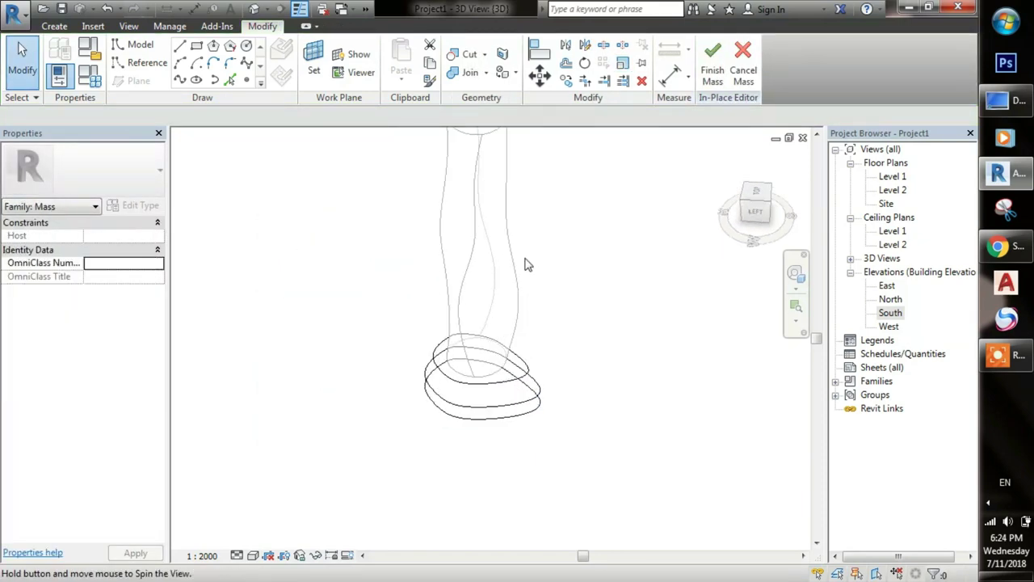
# Tab-select just the spline of the lowest, Level 1 outline
pyautogui.click(565, 391)
pyautogui.scroll(-2, 565, 391)
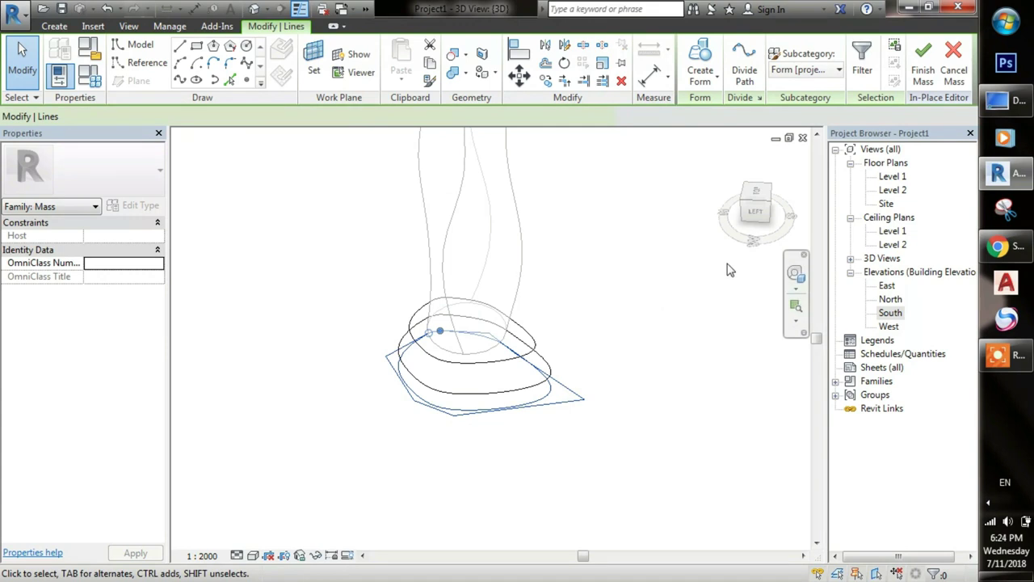
pyautogui.scroll(3, 467, 412)
pyautogui.press('Tab')
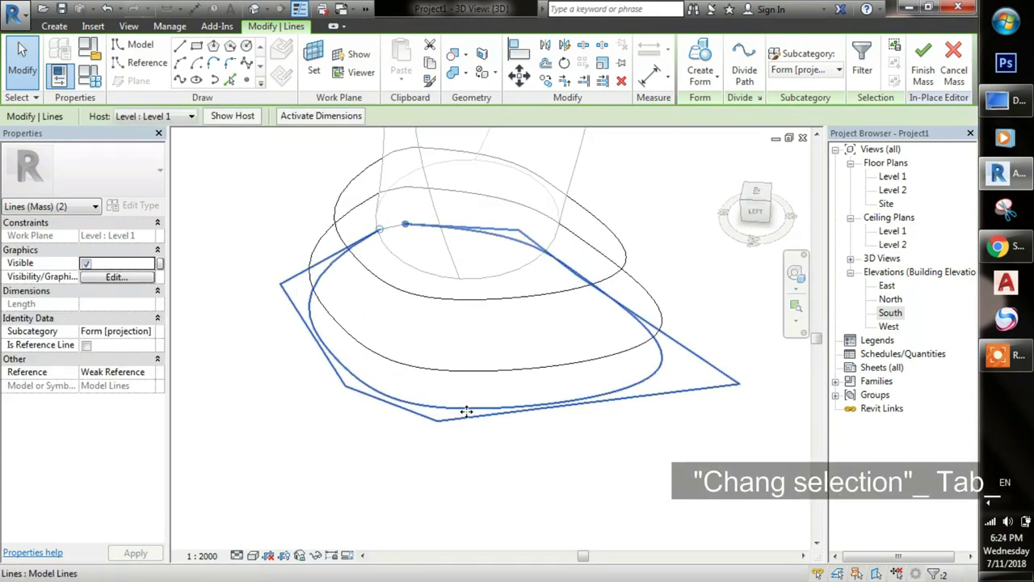
pyautogui.click(466, 411)
pyautogui.scroll(3, 436, 422)
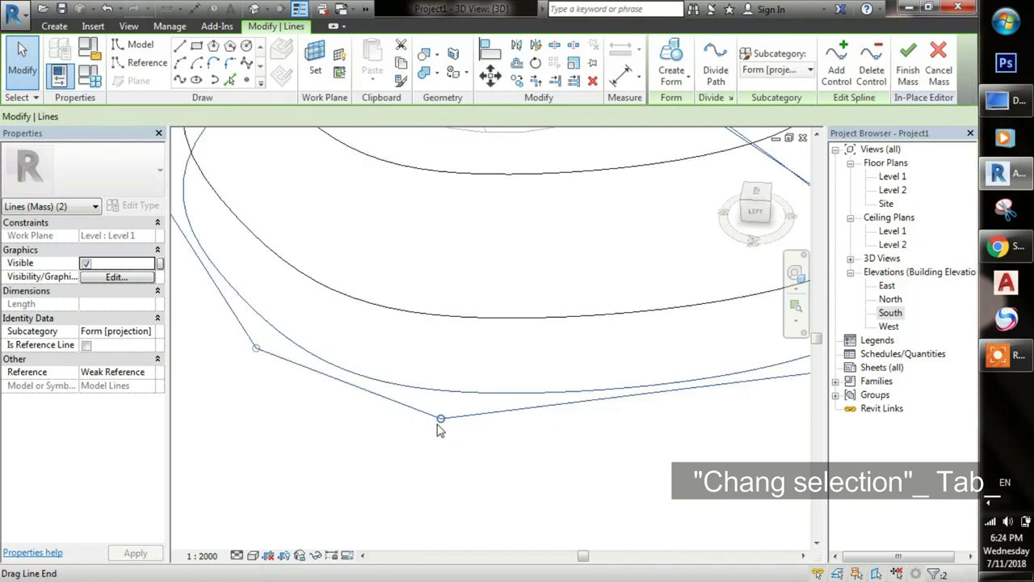
pyautogui.scroll(-3, 441, 458)
# Pull its control points outward to flare the base, then window-select all base outlines
pyautogui.moveTo(437, 452)
pyautogui.mouseDown()
pyautogui.moveTo(447, 435)
pyautogui.moveTo(627, 428)
pyautogui.mouseUp()
pyautogui.moveTo(628, 429)
pyautogui.keyDown('shift'); pyautogui.mouseDown(button='middle')
pyautogui.moveTo(612, 476)
pyautogui.moveTo(662, 488)
pyautogui.mouseUp(button='middle'); pyautogui.keyUp('shift')
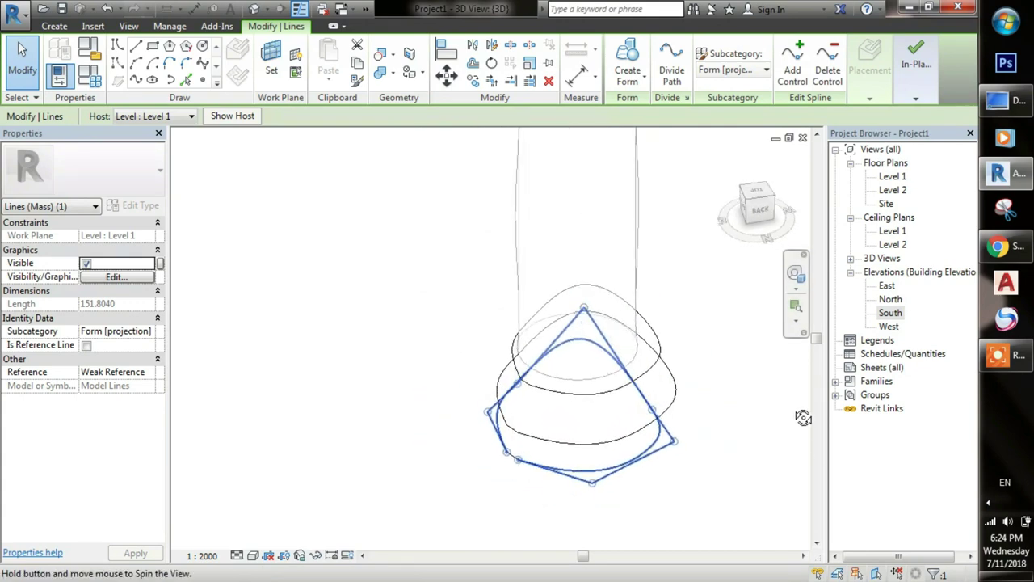
pyautogui.keyDown('shift'); pyautogui.moveTo(595, 434); pyautogui.dragTo(434, 477, button='middle'); pyautogui.keyUp('shift')
pyautogui.moveTo(409, 454); pyautogui.dragTo(429, 442)
pyautogui.moveTo(429, 443)
pyautogui.keyDown('shift'); pyautogui.mouseDown(button='middle')
pyautogui.moveTo(651, 476)
pyautogui.moveTo(683, 458)
pyautogui.moveTo(503, 508)
pyautogui.moveTo(649, 355)
pyautogui.moveTo(537, 323)
pyautogui.mouseUp(button='middle'); pyautogui.keyUp('shift')
pyautogui.click(708, 447)
pyautogui.moveTo(464, 286); pyautogui.dragTo(714, 449)
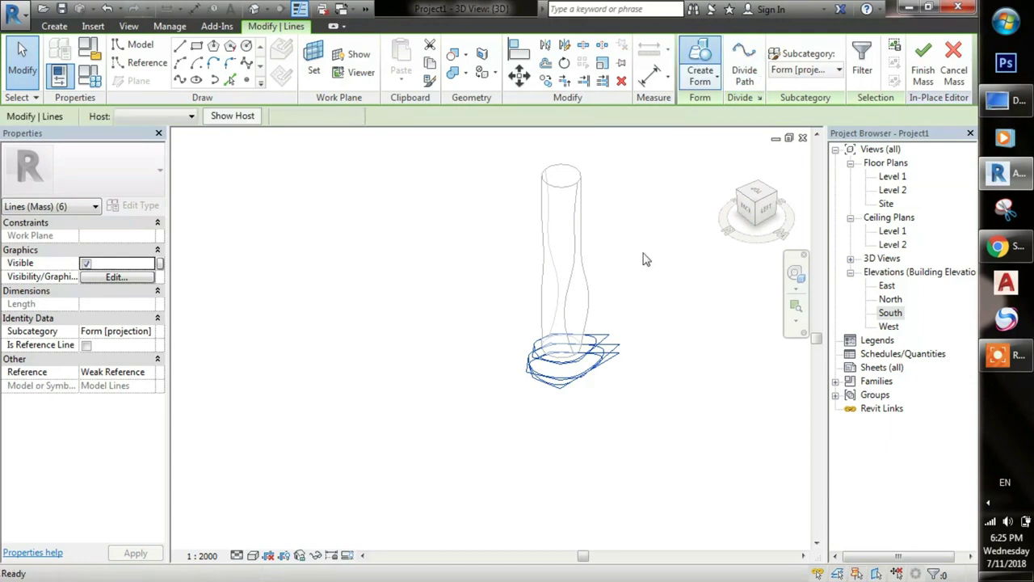
pyautogui.press('Escape')
# Create the solid flared base form, finish the mass and orbit to inspect it
pyautogui.moveTo(577, 380)
pyautogui.keyDown('shift'); pyautogui.mouseDown(button='middle')
pyautogui.moveTo(627, 397)
pyautogui.moveTo(591, 452)
pyautogui.moveTo(679, 356)
pyautogui.moveTo(659, 389)
pyautogui.mouseUp(button='middle'); pyautogui.keyUp('shift')
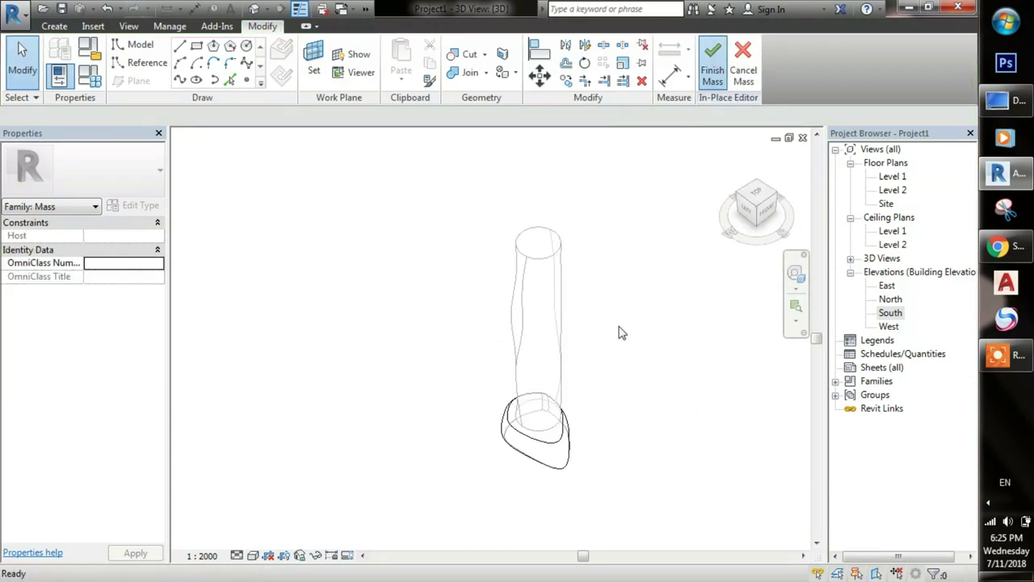
pyautogui.moveTo(611, 452)
pyautogui.keyDown('shift'); pyautogui.mouseDown(button='middle')
pyautogui.moveTo(761, 362)
pyautogui.moveTo(619, 415)
pyautogui.moveTo(630, 428)
pyautogui.moveTo(540, 461)
pyautogui.moveTo(363, 445)
pyautogui.moveTo(623, 460)
pyautogui.mouseUp(button='middle'); pyautogui.keyUp('shift')
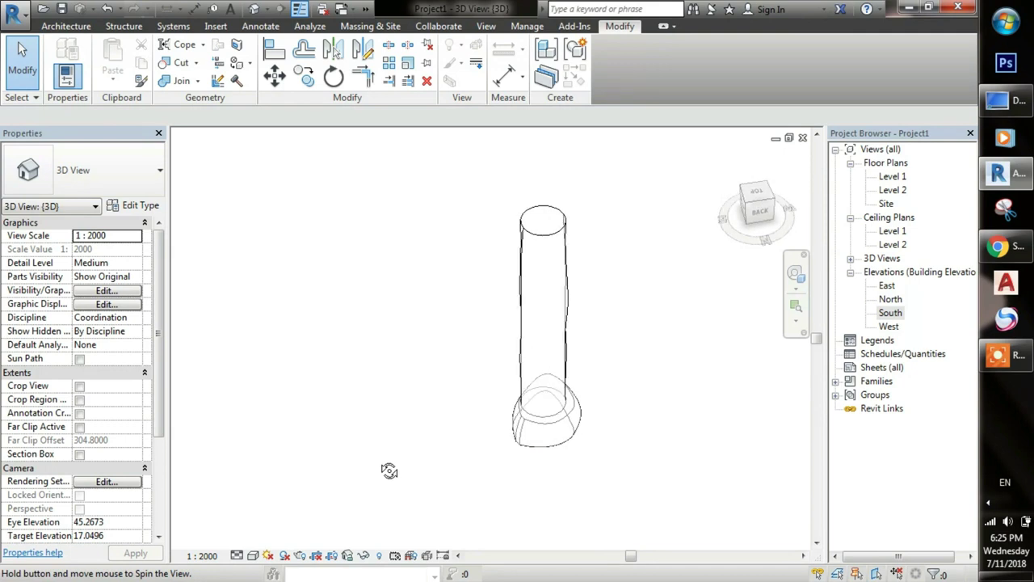
pyautogui.keyDown('shift'); pyautogui.moveTo(467, 477); pyautogui.dragTo(191, 407, button='middle'); pyautogui.keyUp('shift')
pyautogui.scroll(2, 600, 420)
pyautogui.scroll(-2, 601, 420)
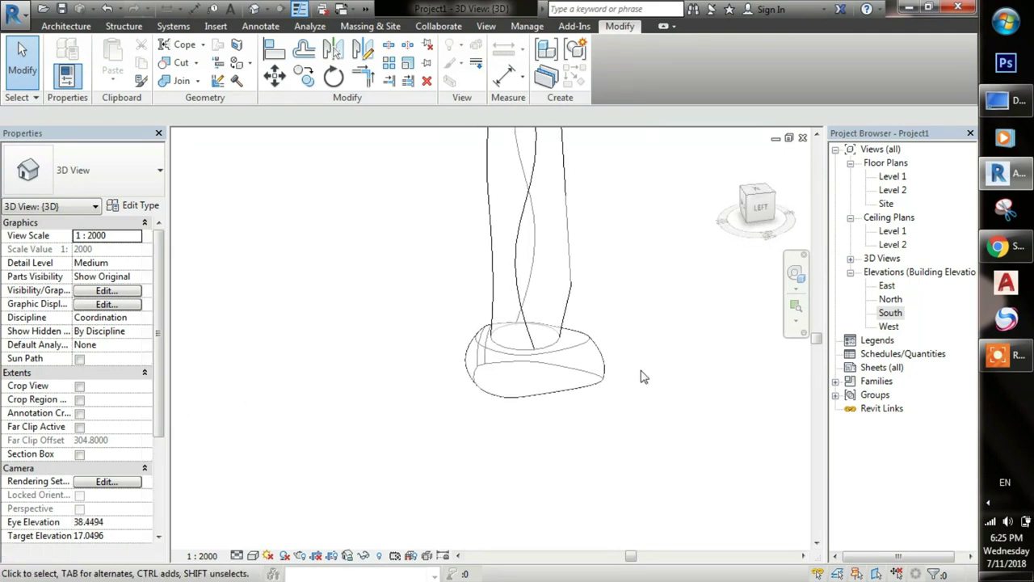
pyautogui.moveTo(638, 379)
pyautogui.keyDown('shift'); pyautogui.mouseDown(button='middle')
pyautogui.moveTo(588, 505)
pyautogui.moveTo(590, 368)
pyautogui.mouseUp(button='middle'); pyautogui.keyUp('shift')
pyautogui.scroll(2, 590, 368)
# Select and drag the mass, then dismiss the group-editing error
pyautogui.click(590, 367)
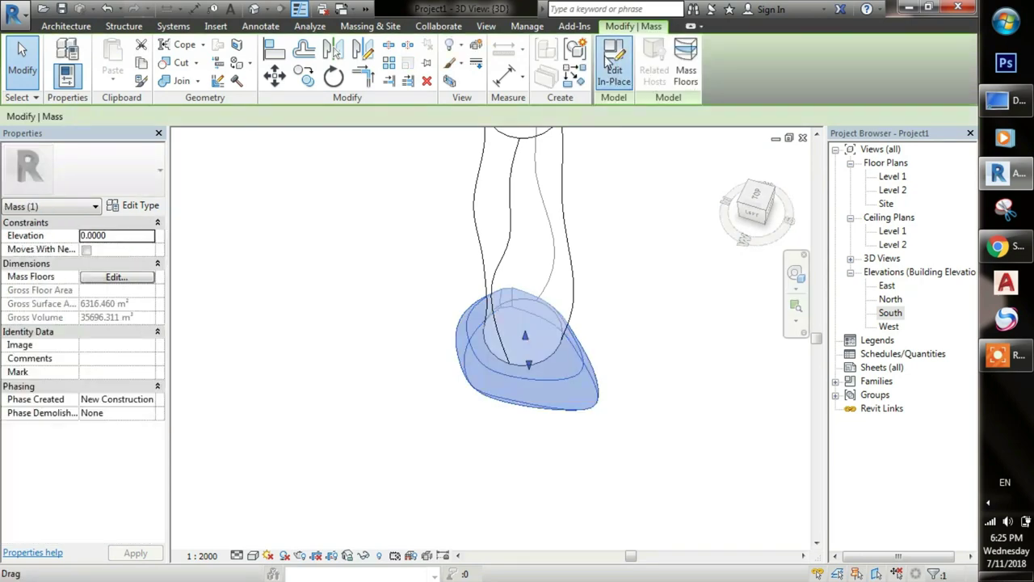
pyautogui.moveTo(574, 314); pyautogui.dragTo(557, 323)
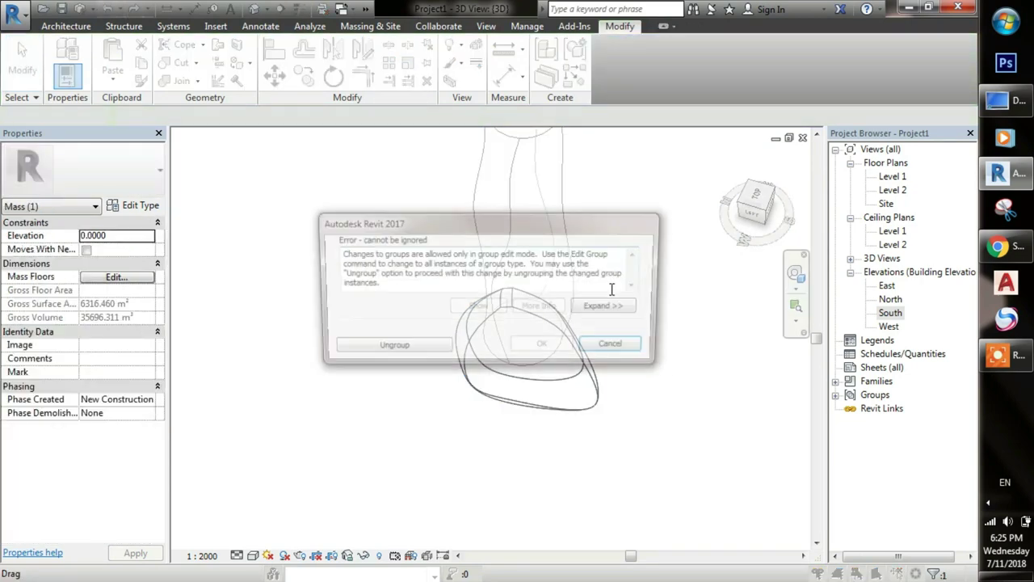
pyautogui.click(410, 349)
# Reopen the mass and scale down the base form's upper profile about its centre with RE
pyautogui.doubleClick(554, 333)
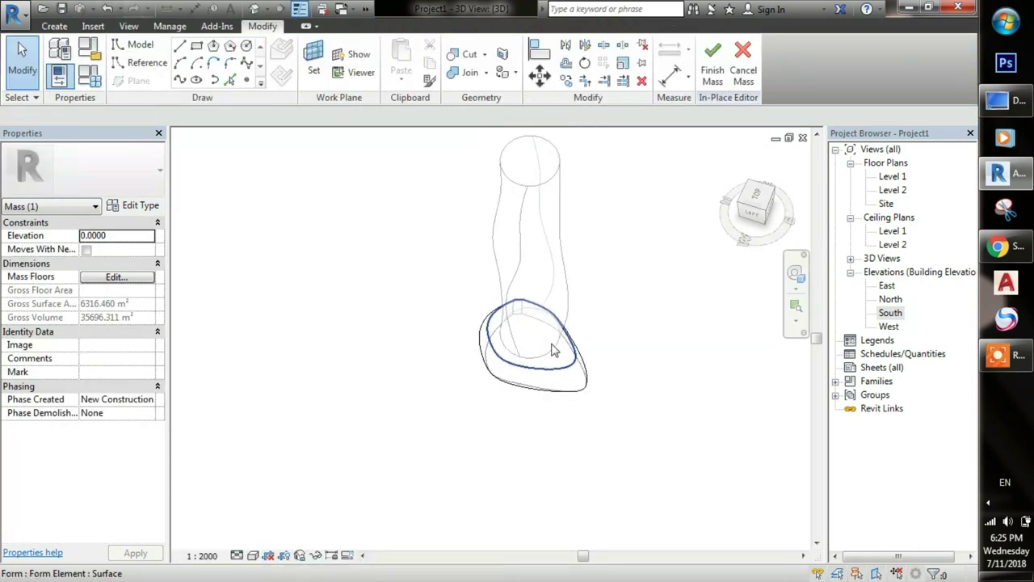
pyautogui.keyDown('shift'); pyautogui.moveTo(552, 353); pyautogui.dragTo(563, 373, button='middle'); pyautogui.keyUp('shift')
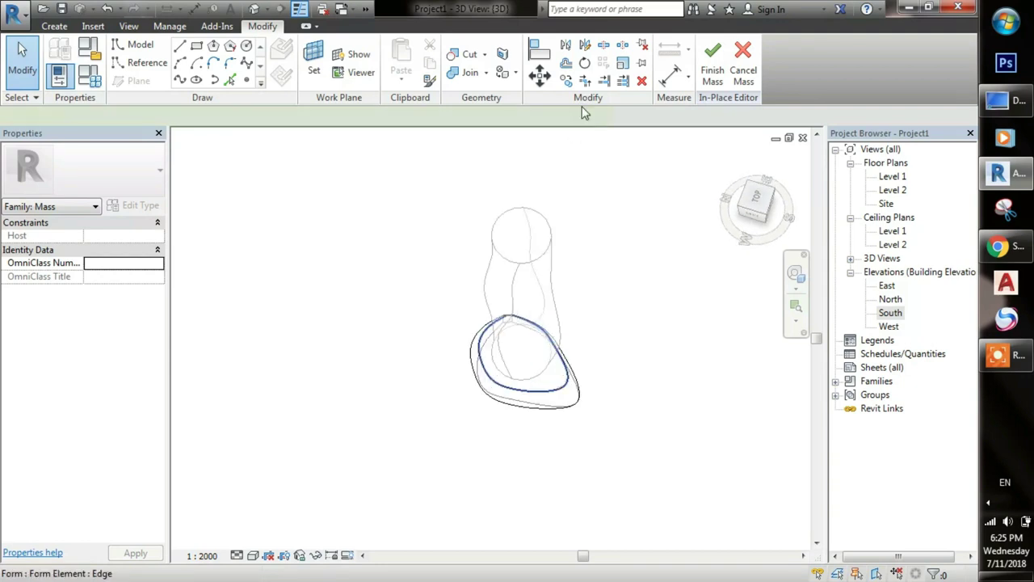
pyautogui.click(537, 392)
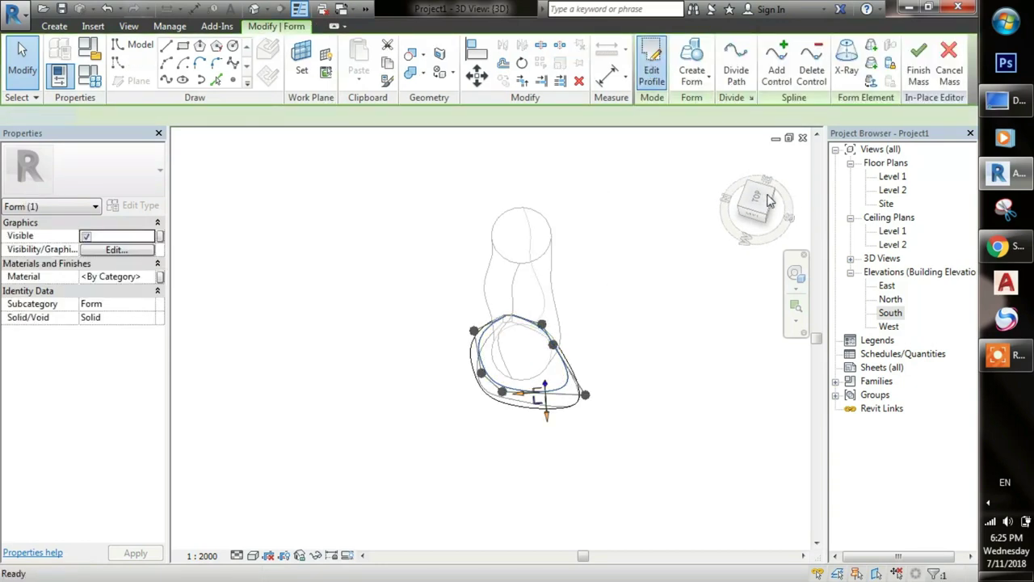
pyautogui.keyDown('shift'); pyautogui.moveTo(609, 329); pyautogui.dragTo(391, 263, button='middle'); pyautogui.keyUp('shift')
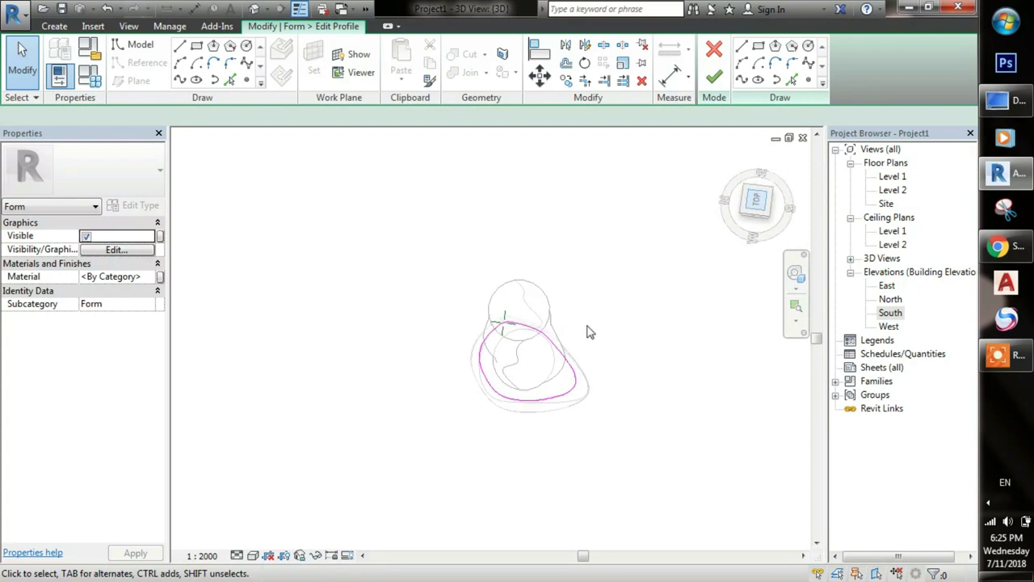
pyautogui.moveTo(395, 250); pyautogui.dragTo(557, 408)
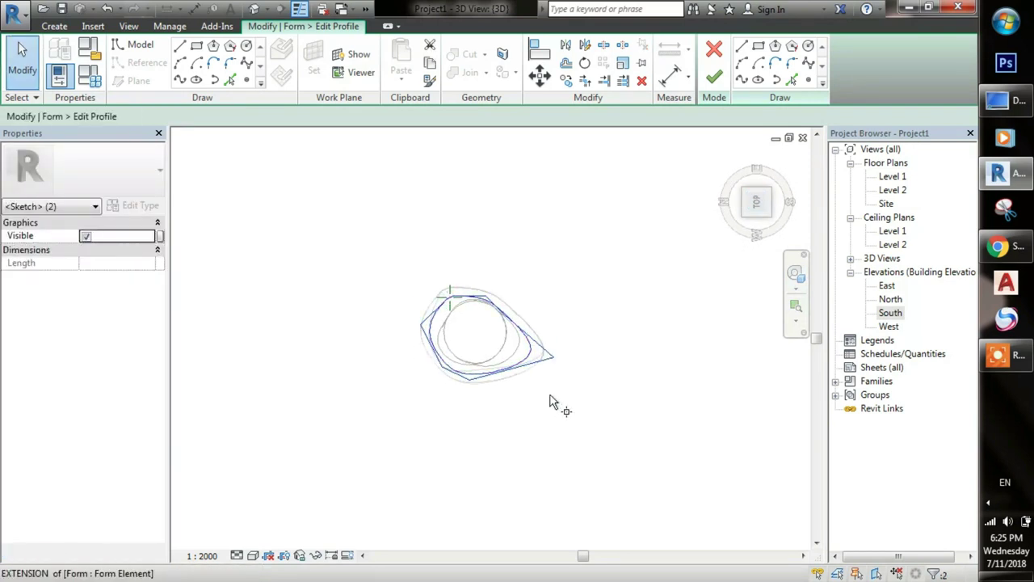
pyautogui.scroll(3, 480, 334)
pyautogui.press('r')
pyautogui.press('e')
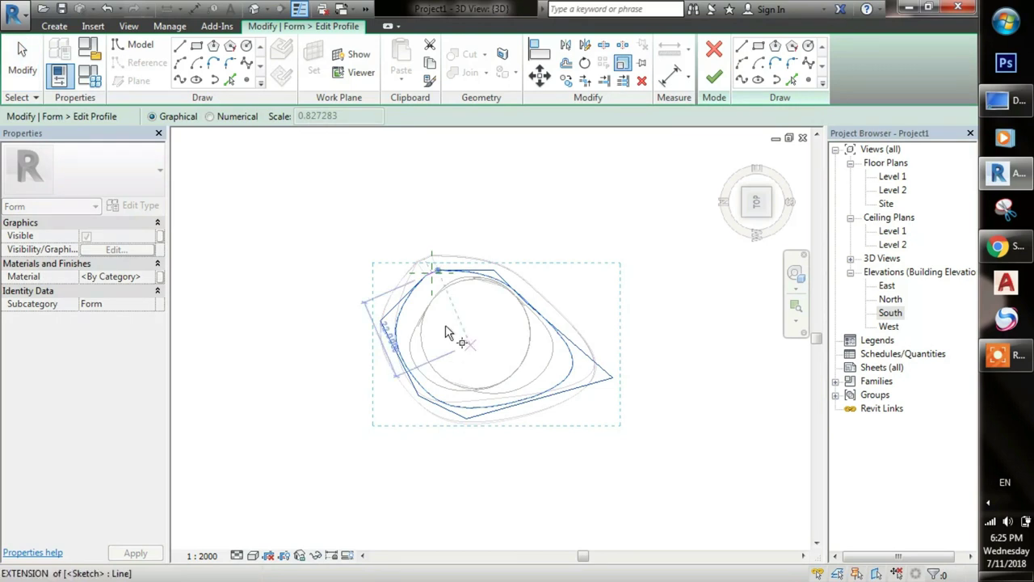
pyautogui.click(468, 334)
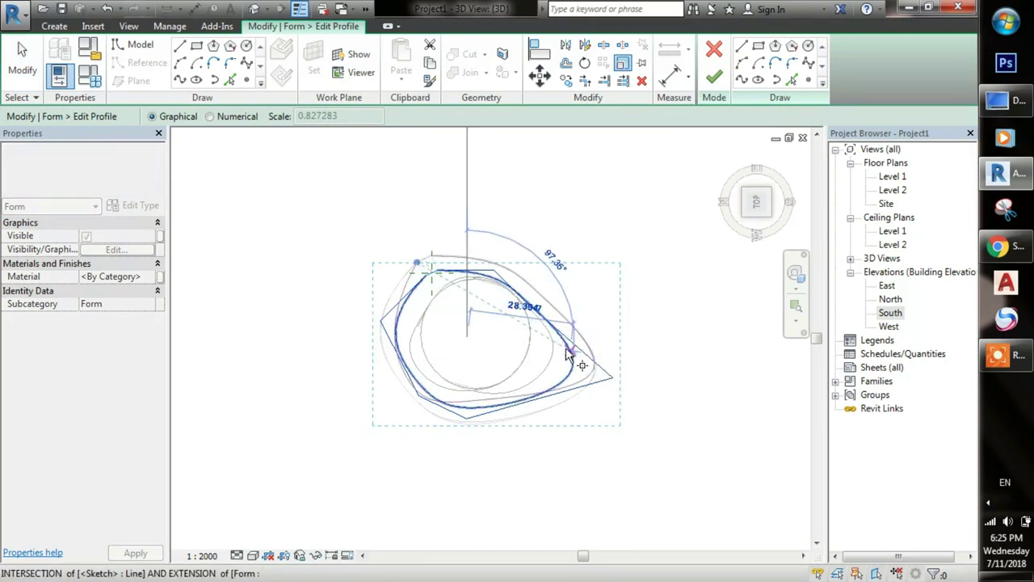
pyautogui.click(589, 355)
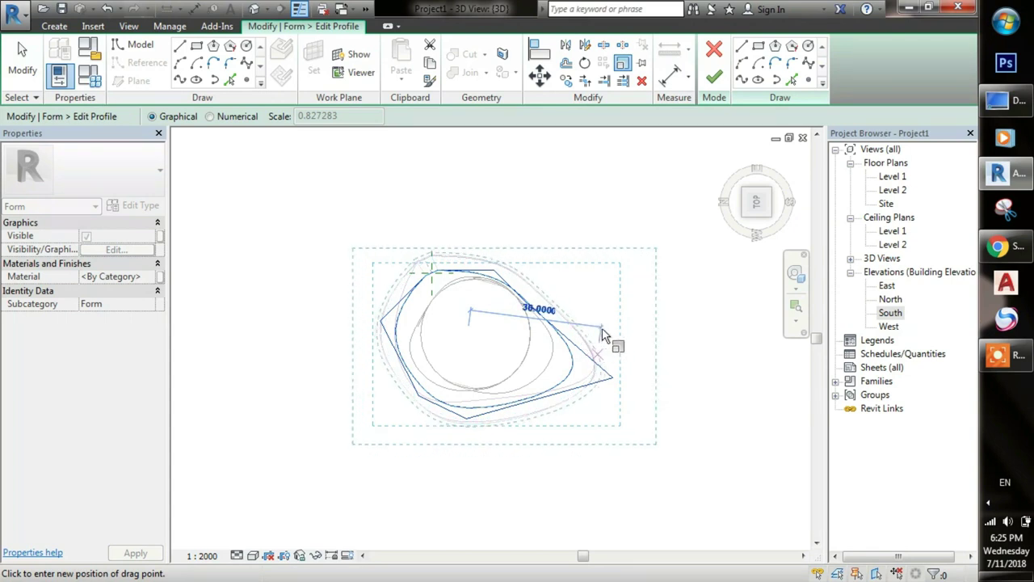
pyautogui.click(608, 331)
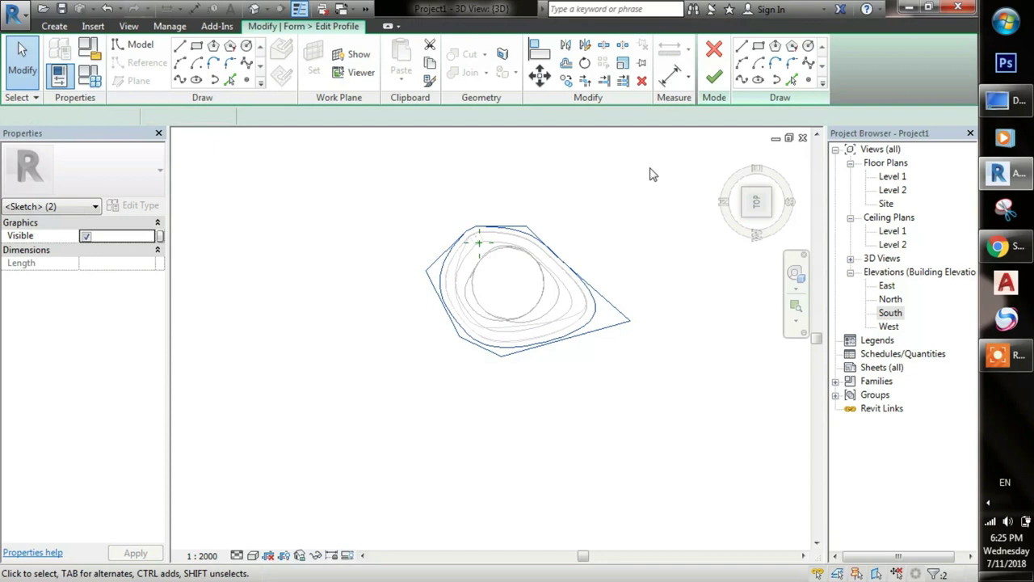
# Edit the next base profile, enlarge its curves with Scale, and finish the edit
pyautogui.moveTo(651, 265)
pyautogui.keyDown('shift'); pyautogui.mouseDown(button='middle')
pyautogui.moveTo(644, 202)
pyautogui.moveTo(655, 286)
pyautogui.moveTo(659, 266)
pyautogui.mouseUp(button='middle'); pyautogui.keyUp('shift')
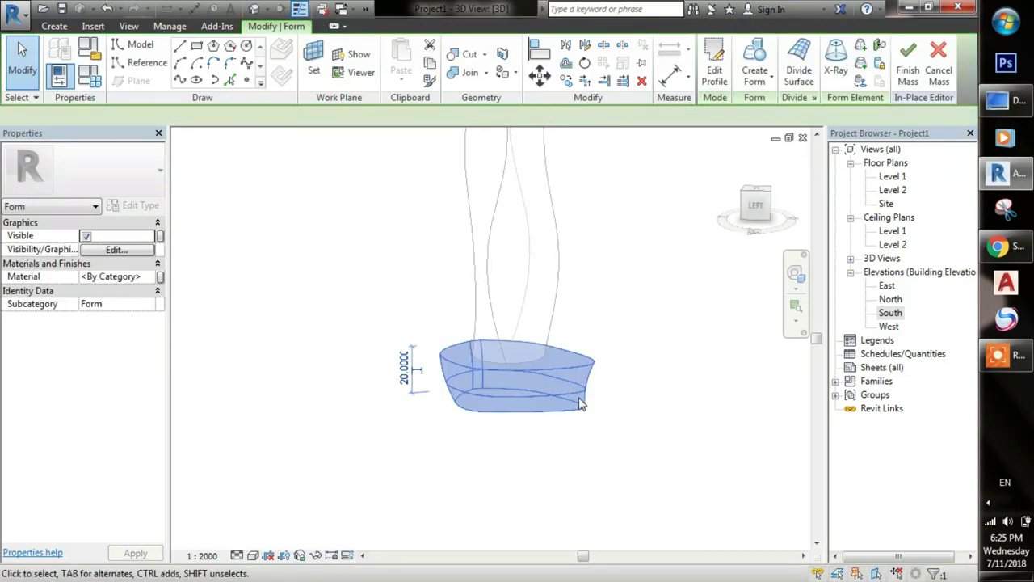
pyautogui.click(716, 73)
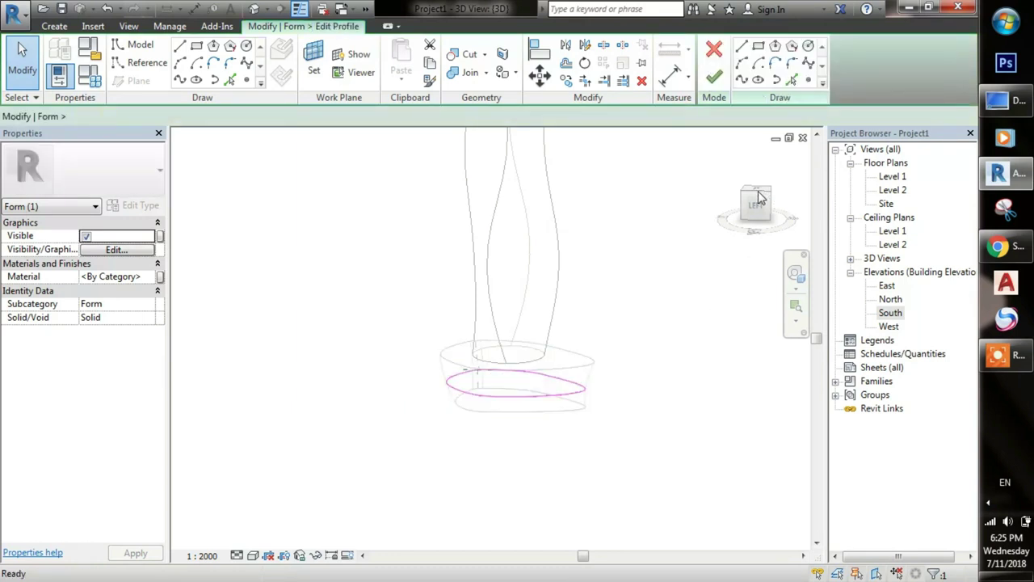
pyautogui.moveTo(374, 196); pyautogui.dragTo(582, 471)
pyautogui.press('r')
pyautogui.press('e')
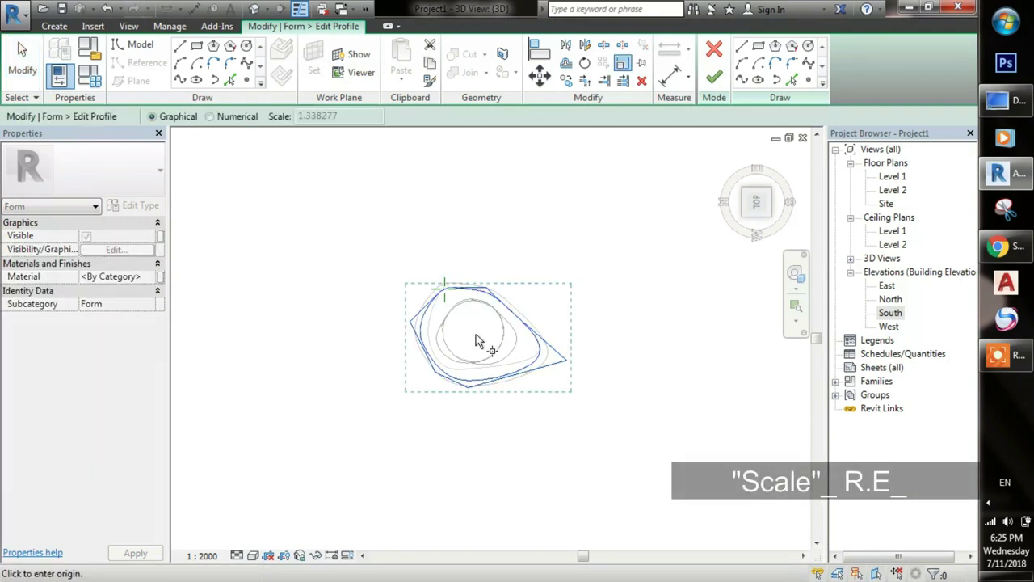
pyautogui.click(494, 349)
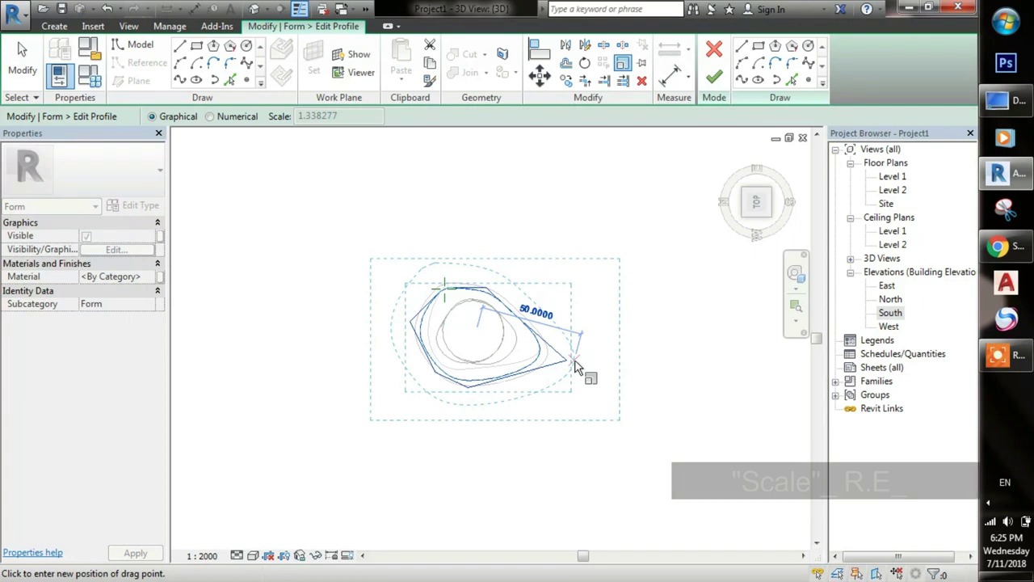
pyautogui.click(575, 368)
pyautogui.click(710, 80)
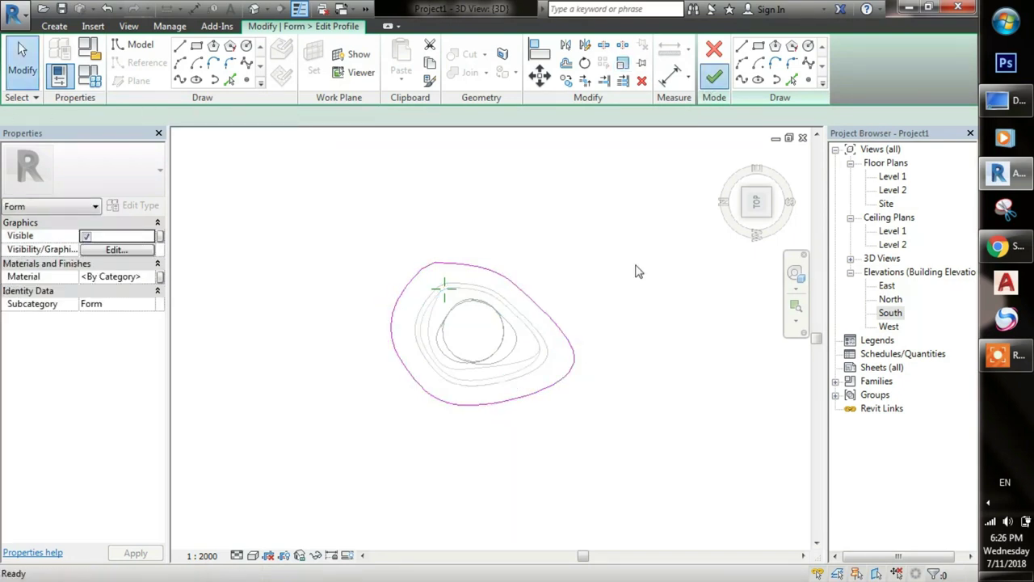
# Enlarge the base form's lower profile into a wide plinth and finish the profile edit
pyautogui.moveTo(591, 407)
pyautogui.keyDown('shift'); pyautogui.mouseDown(button='middle')
pyautogui.moveTo(586, 294)
pyautogui.moveTo(517, 374)
pyautogui.moveTo(515, 406)
pyautogui.moveTo(556, 371)
pyautogui.moveTo(611, 351)
pyautogui.mouseUp(button='middle'); pyautogui.keyUp('shift')
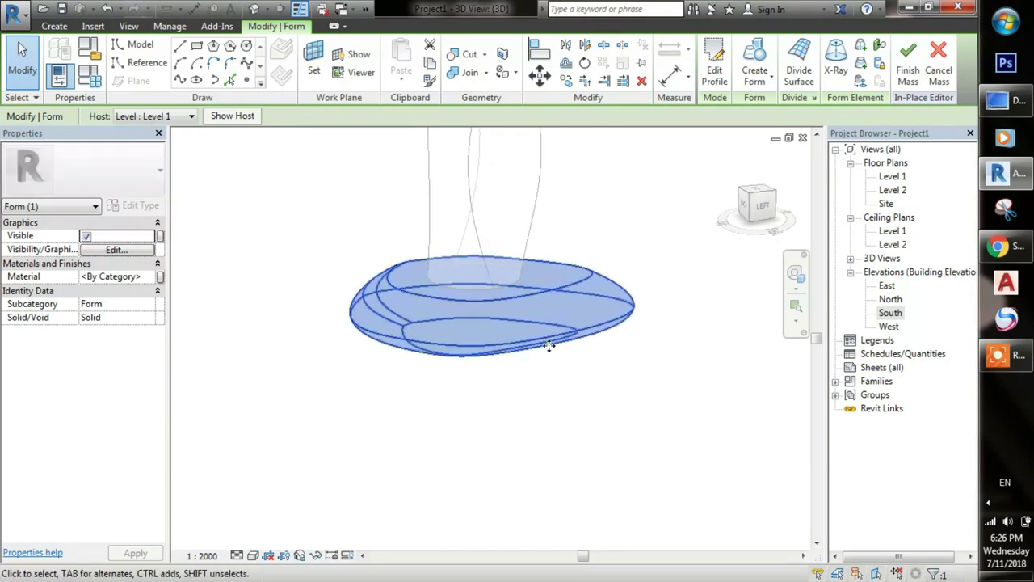
pyautogui.moveTo(533, 393)
pyautogui.keyDown('shift'); pyautogui.mouseDown(button='middle')
pyautogui.moveTo(522, 326)
pyautogui.moveTo(545, 436)
pyautogui.moveTo(584, 455)
pyautogui.moveTo(577, 428)
pyautogui.mouseUp(button='middle'); pyautogui.keyUp('shift')
pyautogui.click(516, 354)
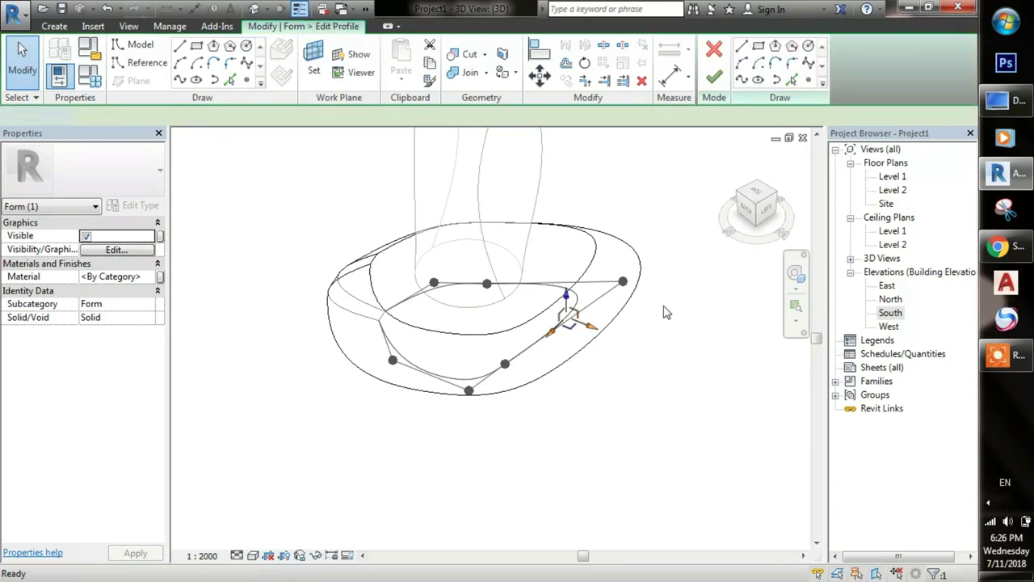
pyautogui.click(759, 201)
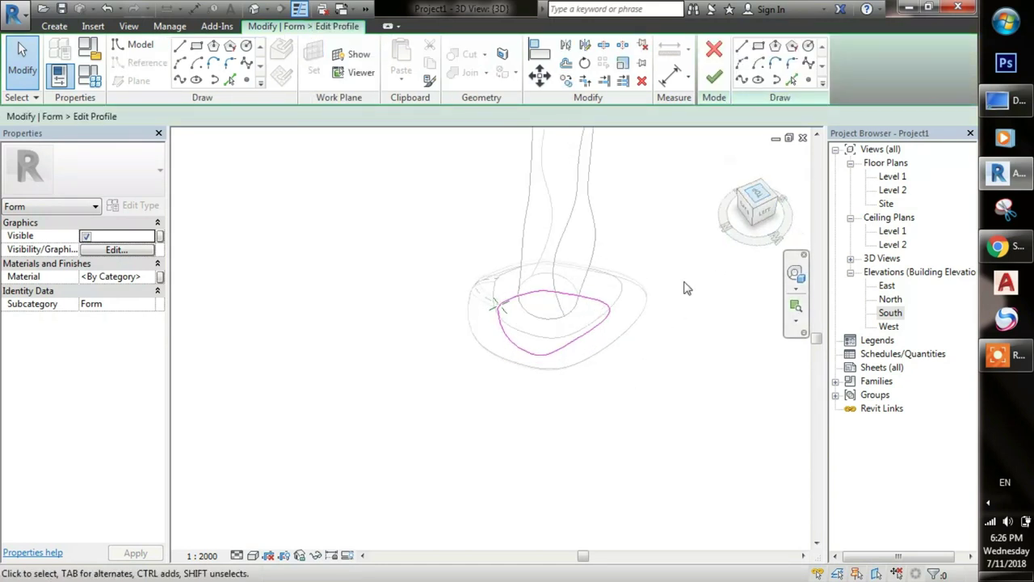
pyautogui.press('r')
pyautogui.press('e')
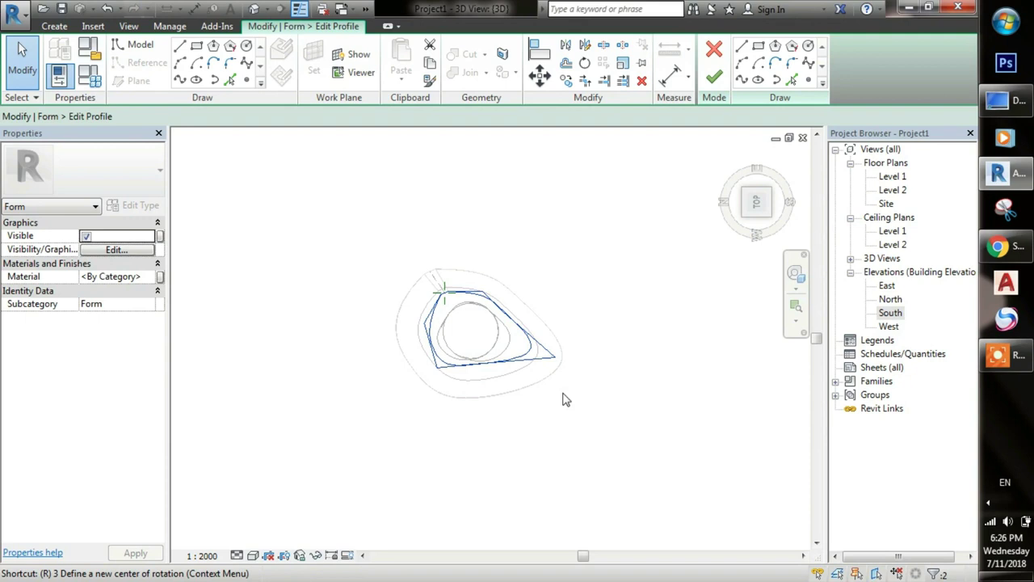
pyautogui.click(473, 331)
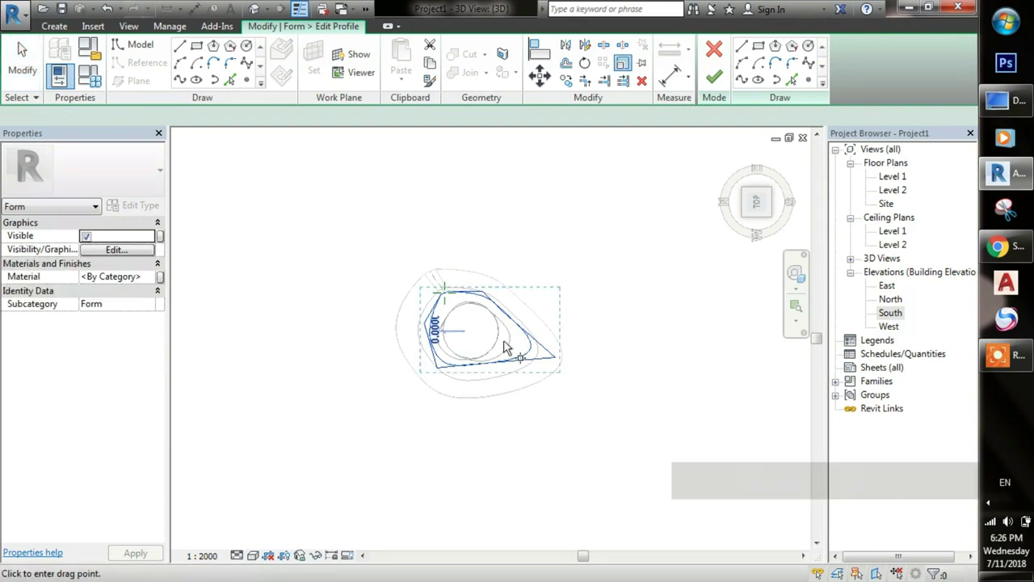
pyautogui.click(548, 359)
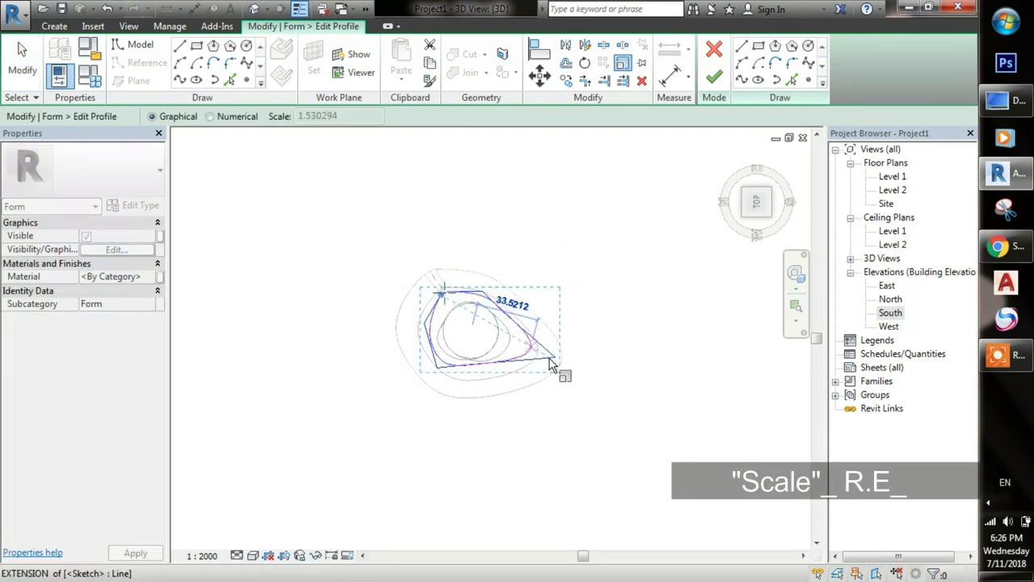
pyautogui.scroll(3, 549, 363)
pyautogui.click(549, 359)
pyautogui.scroll(-4, 553, 388)
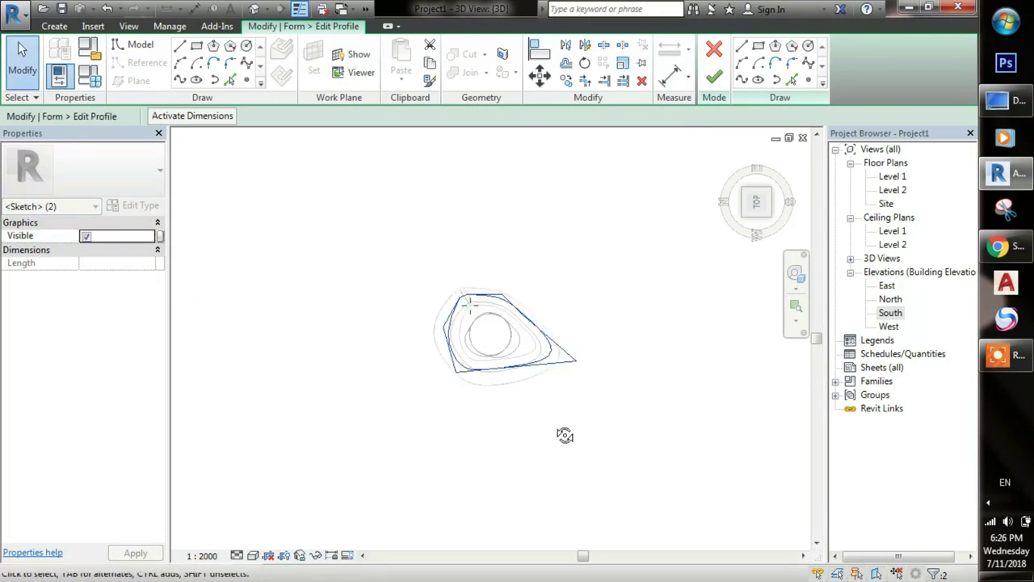
pyautogui.keyDown('shift'); pyautogui.moveTo(565, 434); pyautogui.dragTo(558, 153, button='middle'); pyautogui.keyUp('shift')
pyautogui.click(705, 93)
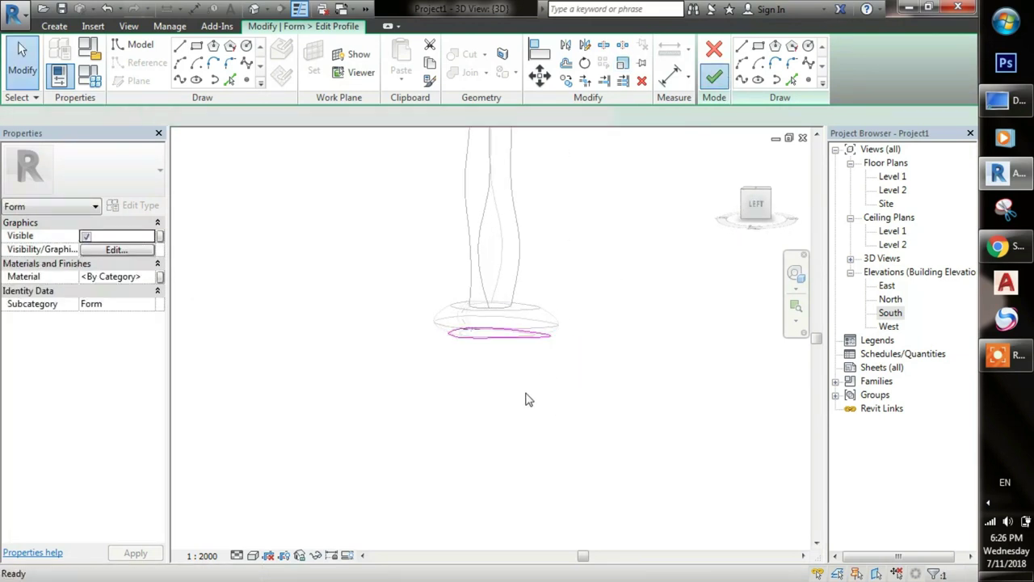
pyautogui.moveTo(462, 378)
pyautogui.keyDown('shift'); pyautogui.mouseDown(button='middle')
pyautogui.moveTo(658, 510)
pyautogui.moveTo(461, 561)
pyautogui.mouseUp(button='middle'); pyautogui.keyUp('shift')
pyautogui.click(572, 418)
pyautogui.moveTo(572, 418)
pyautogui.keyDown('shift'); pyautogui.mouseDown(button='middle')
pyautogui.moveTo(503, 285)
pyautogui.moveTo(595, 348)
pyautogui.mouseUp(button='middle'); pyautogui.keyUp('shift')
# Add mass floors at Levels 1 through 47 to the twisted tower mass
pyautogui.scroll(2, 501, 396)
pyautogui.moveTo(501, 397)
pyautogui.keyDown('shift'); pyautogui.mouseDown(button='middle')
pyautogui.moveTo(554, 450)
pyautogui.moveTo(584, 520)
pyautogui.moveTo(644, 514)
pyautogui.mouseUp(button='middle'); pyautogui.keyUp('shift')
pyautogui.scroll(-2, 635, 433)
pyautogui.moveTo(647, 361); pyautogui.dragTo(609, 392, button='middle')
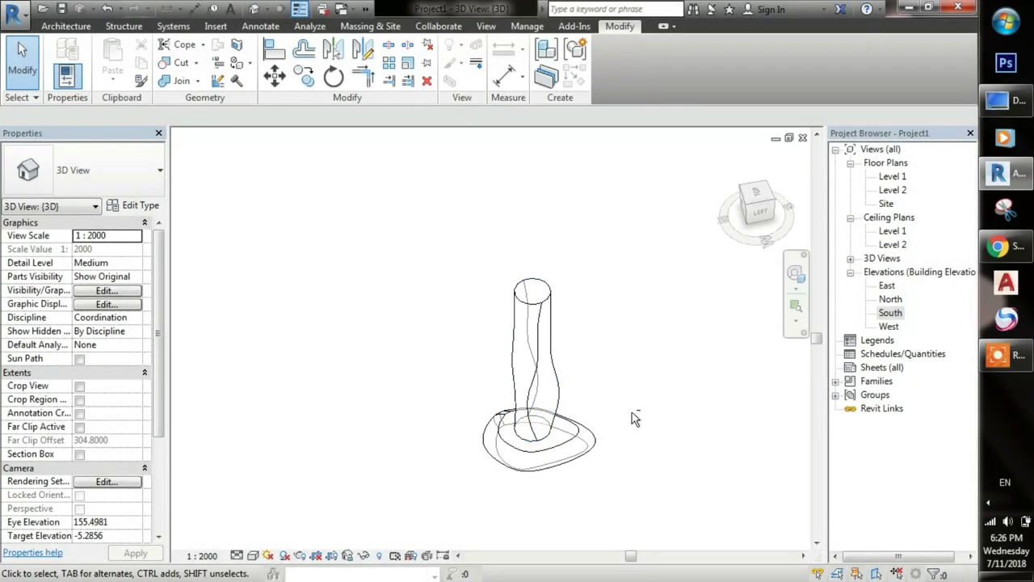
pyautogui.moveTo(635, 417)
pyautogui.keyDown('shift'); pyautogui.mouseDown(button='middle')
pyautogui.moveTo(556, 429)
pyautogui.moveTo(756, 297)
pyautogui.mouseUp(button='middle'); pyautogui.keyUp('shift')
pyautogui.click(556, 364)
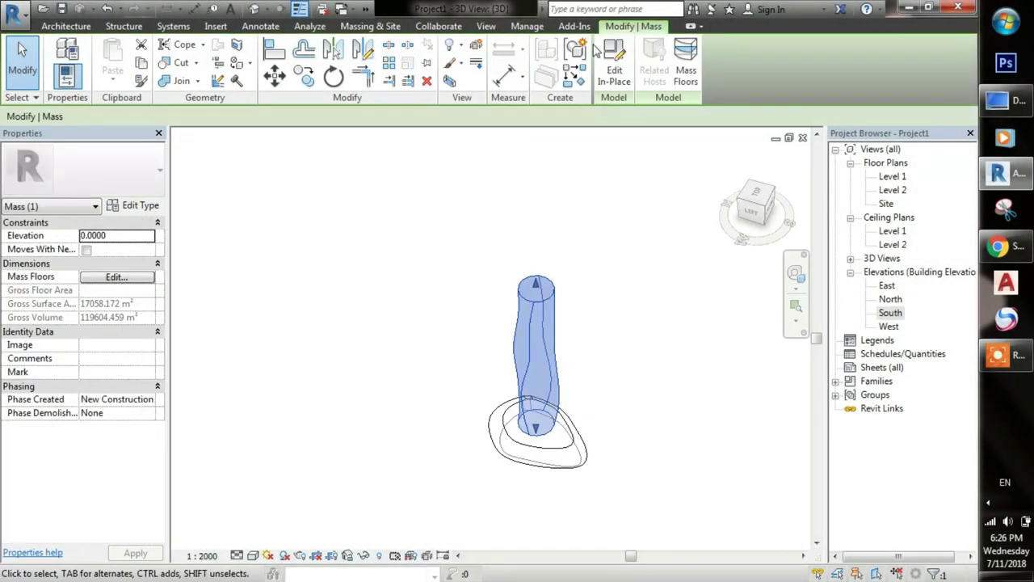
pyautogui.click(685, 58)
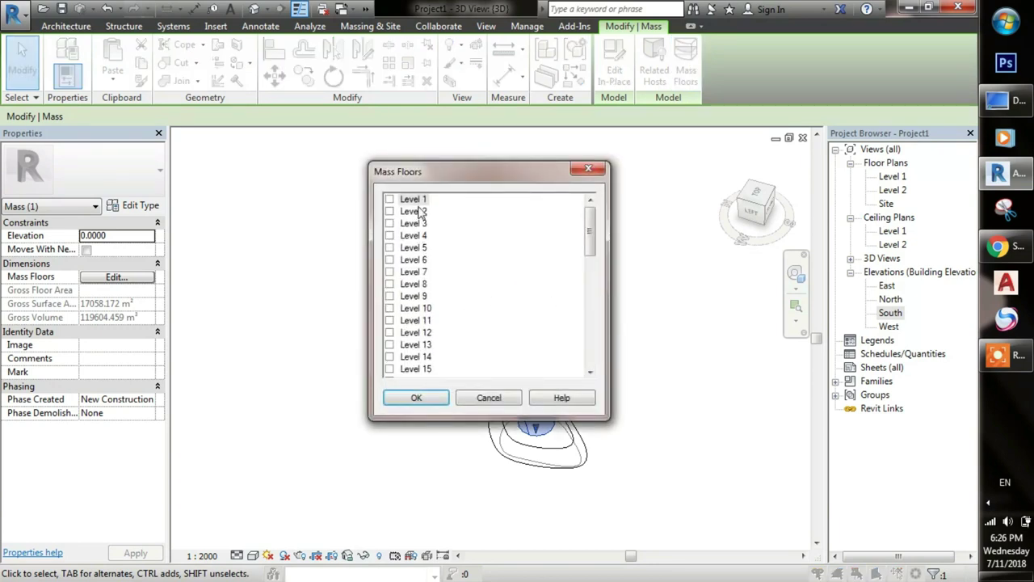
pyautogui.scroll(-3, 416, 380)
pyautogui.scroll(-4, 416, 380)
pyautogui.scroll(-4, 416, 380)
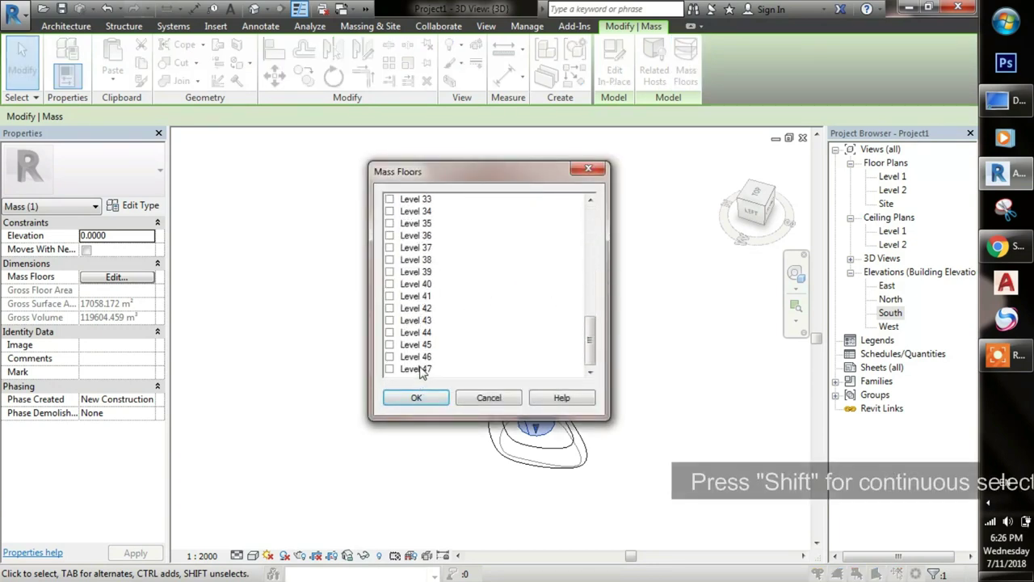
pyautogui.keyDown('shift'); pyautogui.click(416, 368); pyautogui.keyUp('shift')
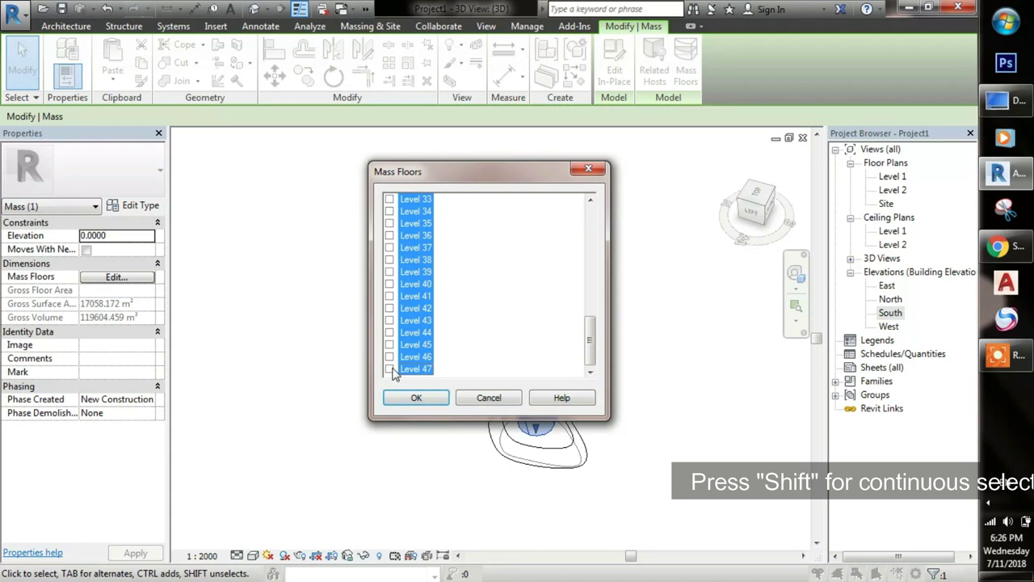
pyautogui.click(416, 397)
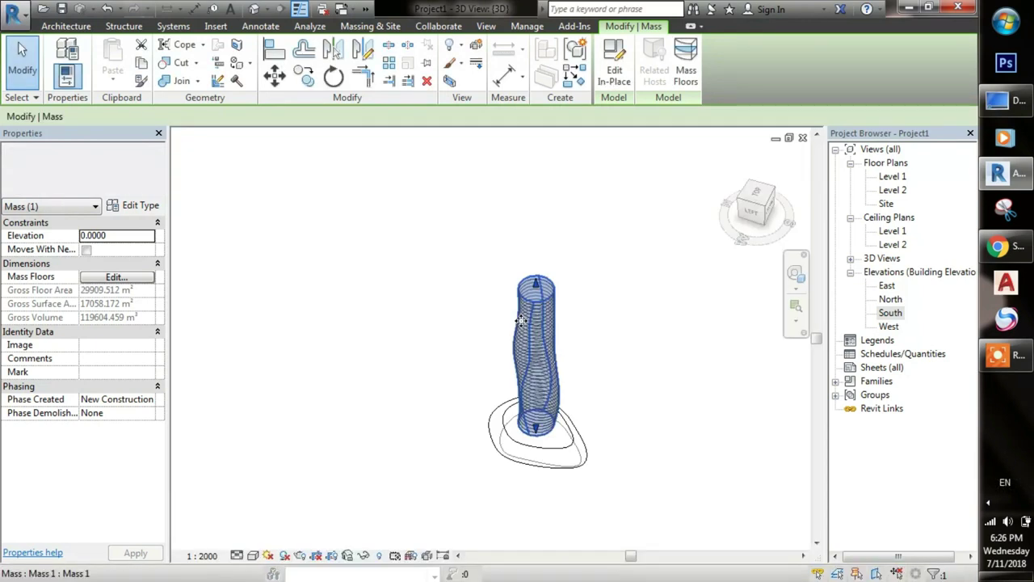
pyautogui.press('Escape')
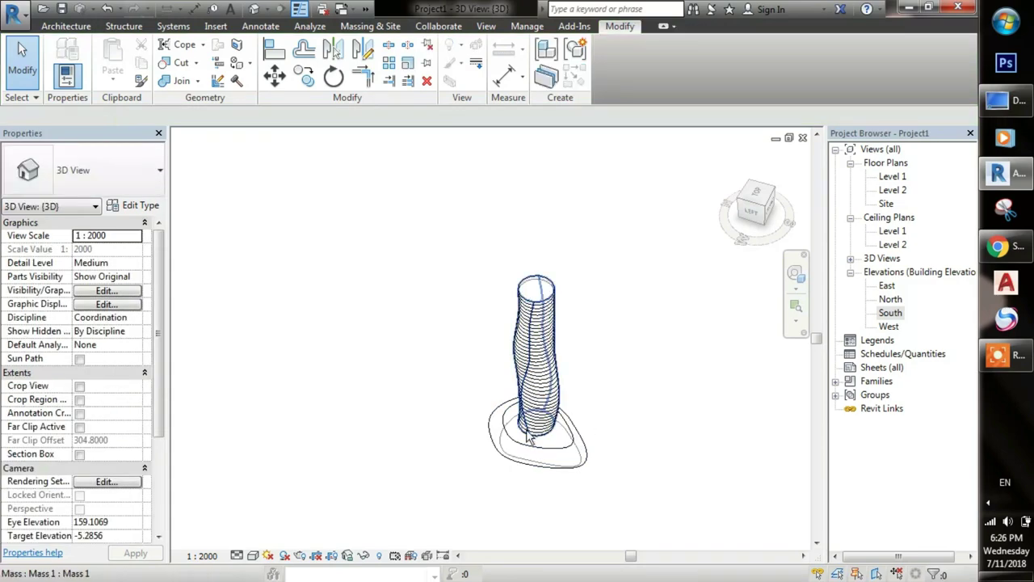
# Add mass floors at Levels 1 to 6 to the flared base and switch to Shaded display
pyautogui.scroll(3, 546, 469)
pyautogui.moveTo(681, 415)
pyautogui.keyDown('shift'); pyautogui.mouseDown(button='middle')
pyautogui.moveTo(485, 478)
pyautogui.moveTo(433, 431)
pyautogui.mouseUp(button='middle'); pyautogui.keyUp('shift')
pyautogui.scroll(-3, 485, 388)
pyautogui.click(555, 349)
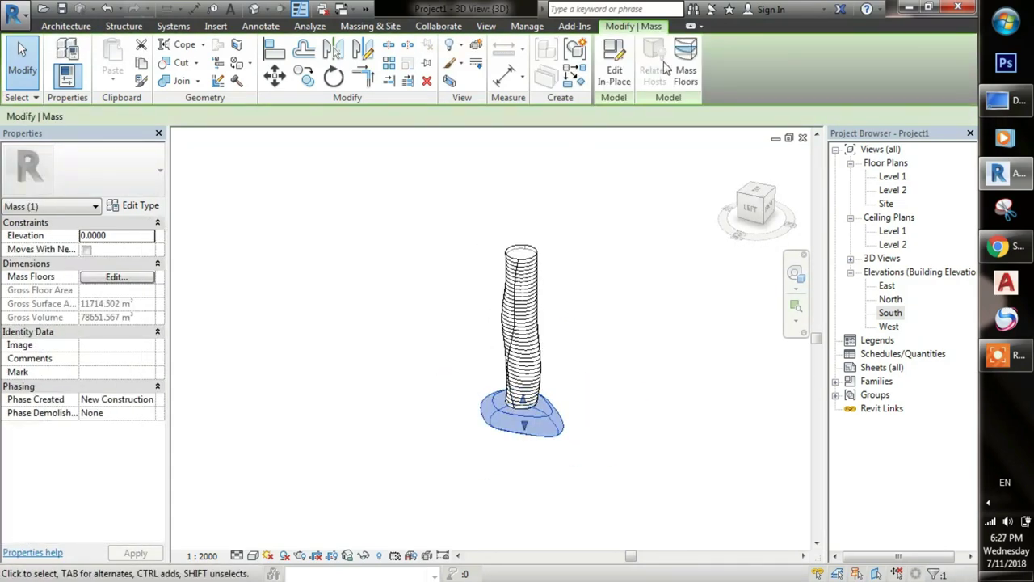
pyautogui.click(685, 65)
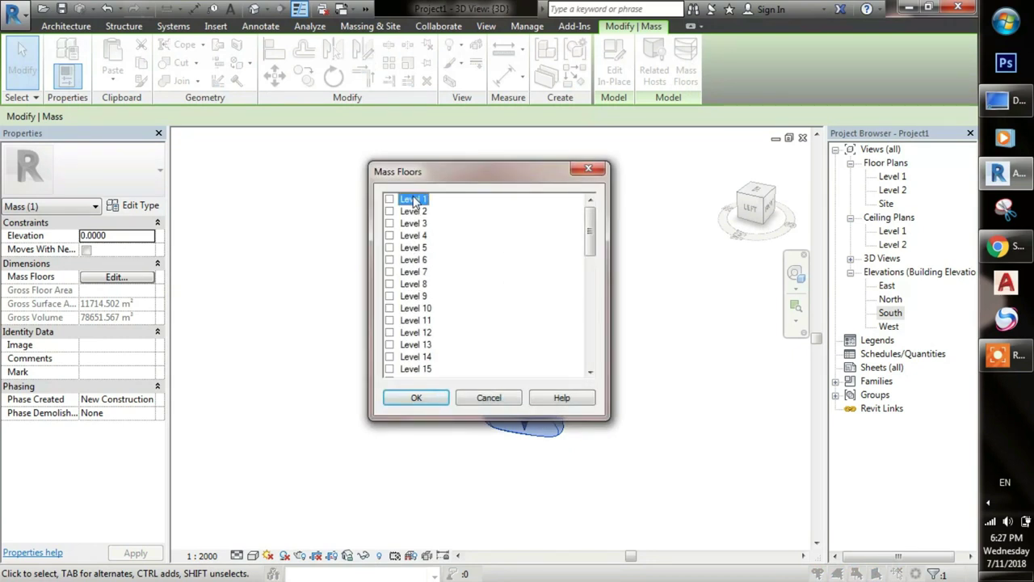
pyautogui.click(420, 402)
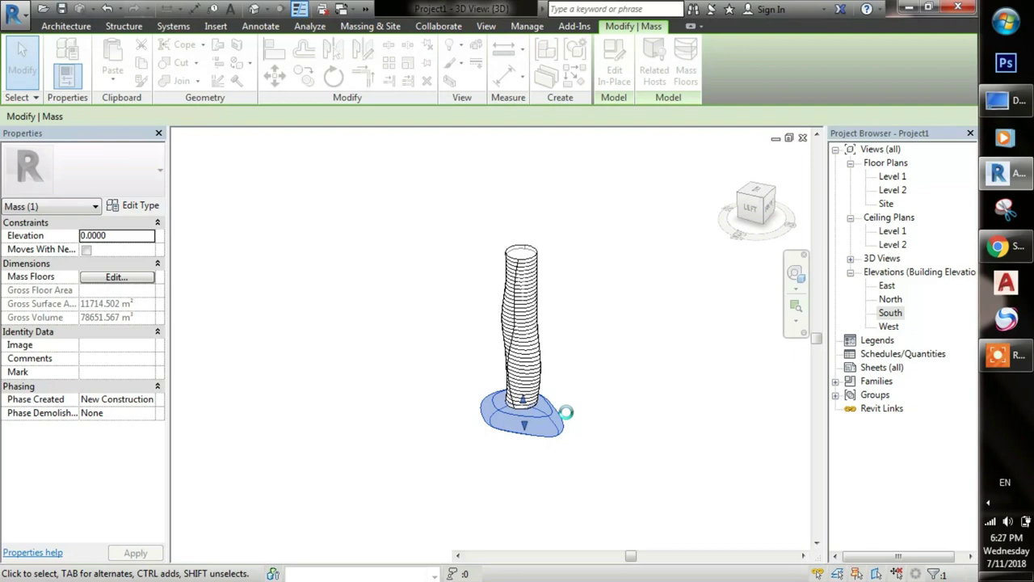
pyautogui.scroll(5, 526, 477)
pyautogui.press('Escape')
pyautogui.click(257, 558)
pyautogui.click(287, 491)
pyautogui.moveTo(420, 445)
pyautogui.keyDown('shift'); pyautogui.mouseDown(button='middle')
pyautogui.moveTo(535, 362)
pyautogui.moveTo(439, 427)
pyautogui.moveTo(551, 270)
pyautogui.moveTo(549, 379)
pyautogui.moveTo(597, 385)
pyautogui.moveTo(722, 393)
pyautogui.moveTo(764, 293)
pyautogui.moveTo(565, 311)
pyautogui.moveTo(626, 388)
pyautogui.moveTo(452, 473)
pyautogui.mouseUp(button='middle'); pyautogui.keyUp('shift')
# Switch the 3D view's visual style back to Hidden Line
pyautogui.scroll(3, 557, 303)
pyautogui.click(252, 554)
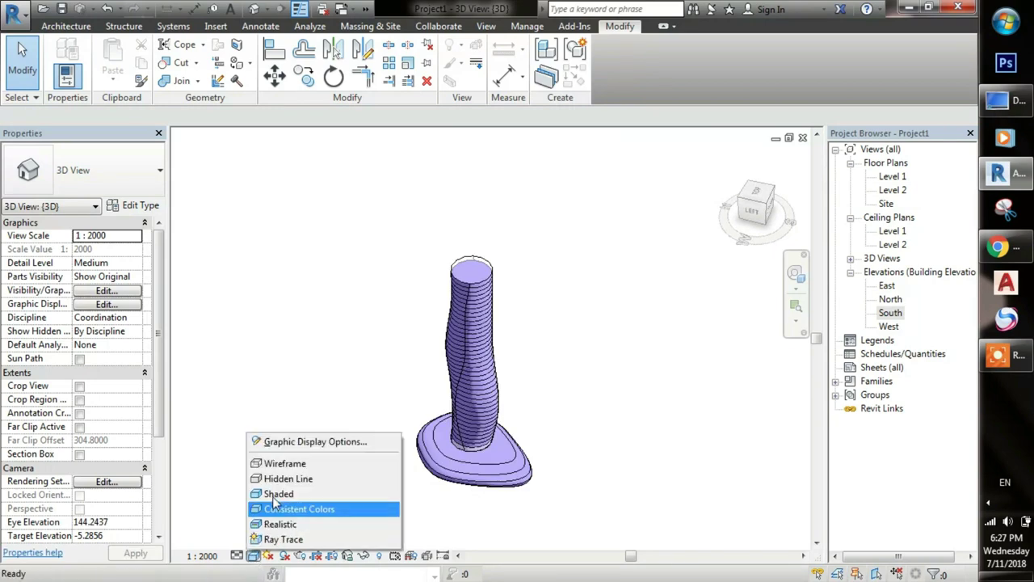
pyautogui.click(292, 476)
# Select the twisted tower mass and open it with Edit In-Place (EI)
pyautogui.moveTo(528, 362)
pyautogui.keyDown('shift'); pyautogui.mouseDown(button='middle')
pyautogui.moveTo(614, 373)
pyautogui.moveTo(540, 286)
pyautogui.moveTo(604, 374)
pyautogui.moveTo(573, 379)
pyautogui.mouseUp(button='middle'); pyautogui.keyUp('shift')
pyautogui.scroll(2, 533, 224)
pyautogui.scroll(-2, 530, 300)
pyautogui.moveTo(621, 354)
pyautogui.keyDown('shift'); pyautogui.mouseDown(button='middle')
pyautogui.moveTo(600, 386)
pyautogui.moveTo(543, 384)
pyautogui.mouseUp(button='middle'); pyautogui.keyUp('shift')
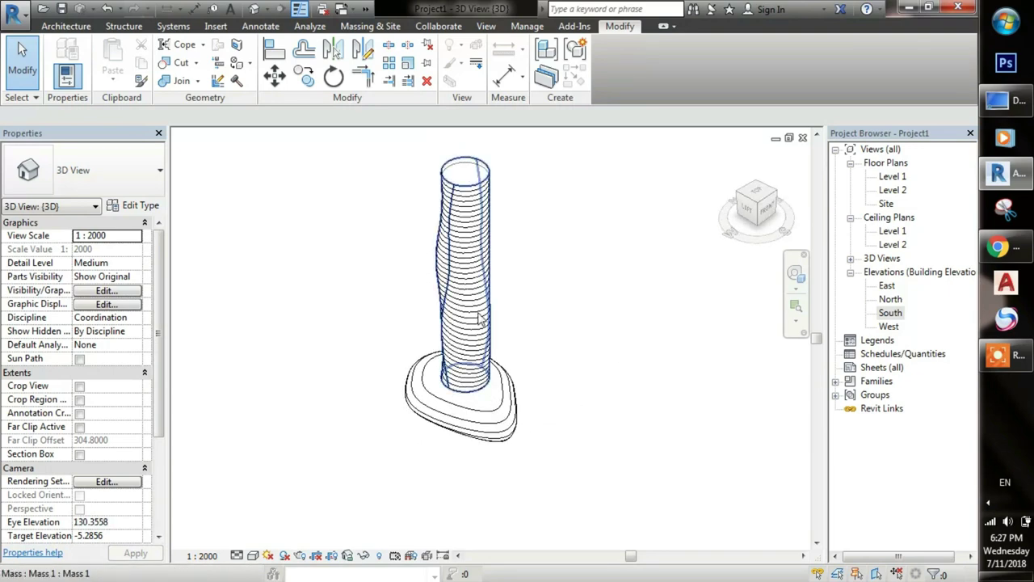
pyautogui.click(498, 334)
pyautogui.moveTo(552, 204); pyautogui.dragTo(522, 271, button='middle')
pyautogui.press('e')
pyautogui.press('i')
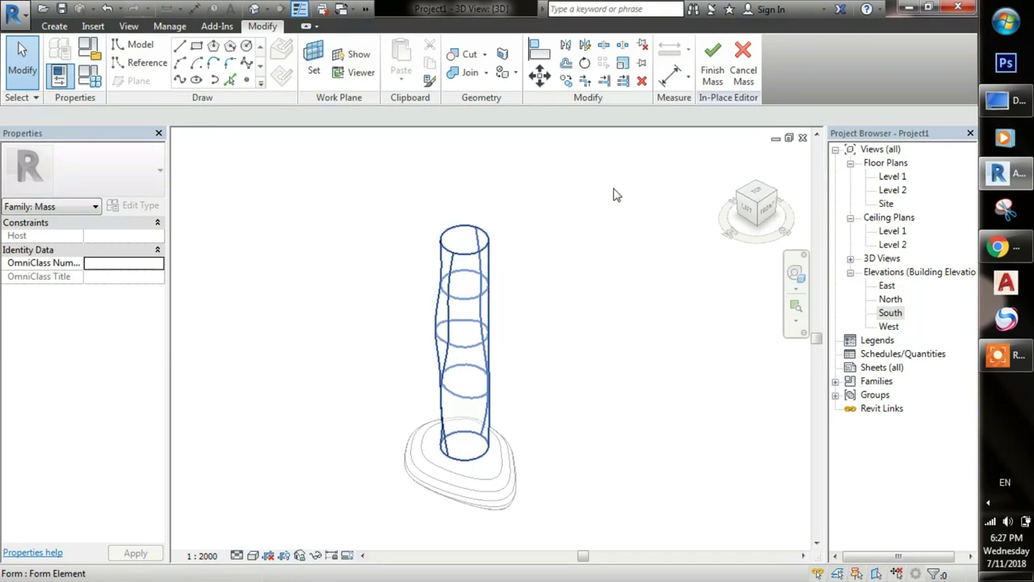
# Tab-select the whole tower form, orbit to inspect it from several sides, then clear the selection
pyautogui.press('Tab')
pyautogui.click(495, 315)
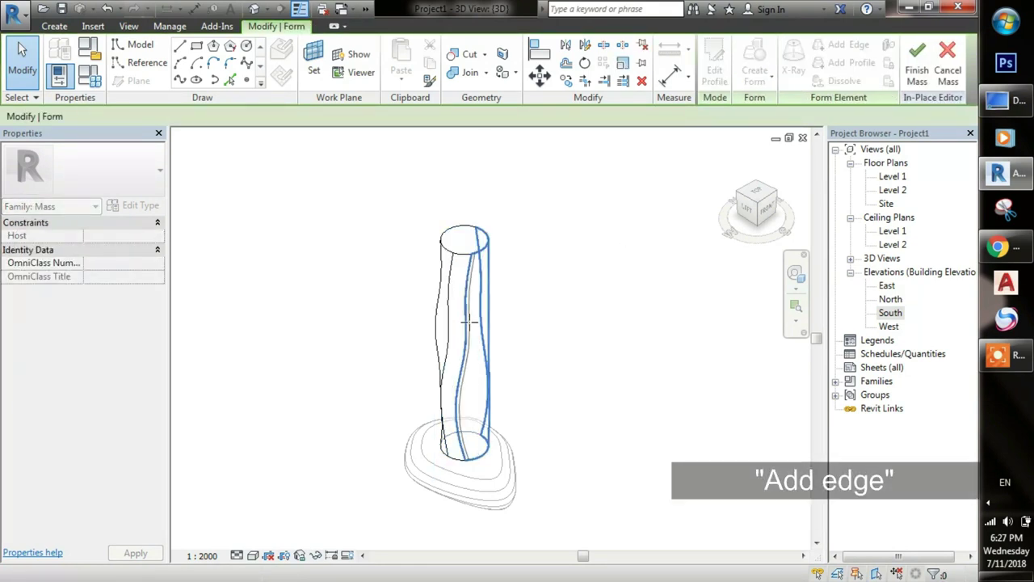
pyautogui.keyDown('shift'); pyautogui.moveTo(580, 381); pyautogui.dragTo(347, 429, button='middle'); pyautogui.keyUp('shift')
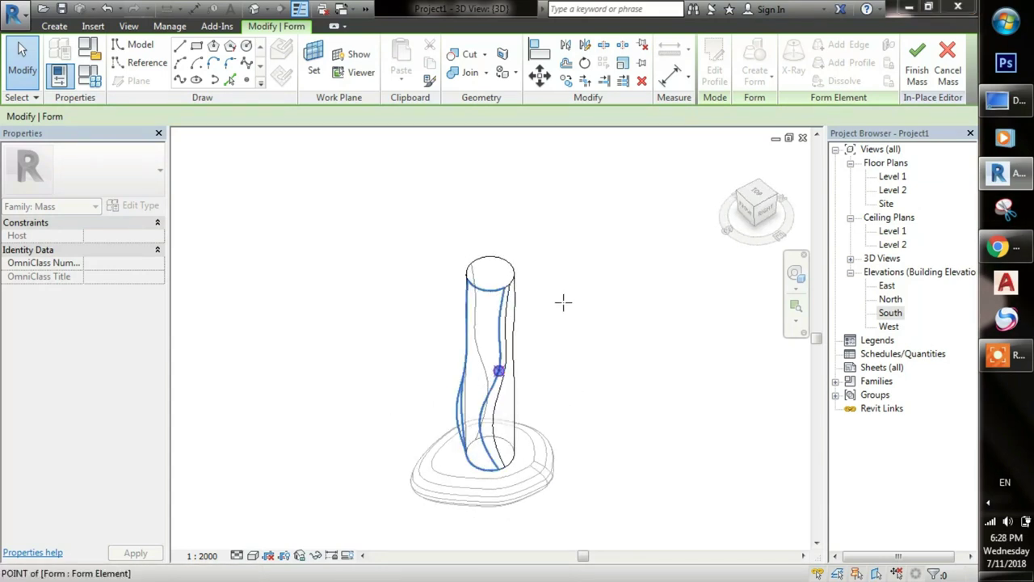
pyautogui.scroll(2, 550, 388)
pyautogui.scroll(2, 650, 305)
pyautogui.moveTo(649, 305)
pyautogui.keyDown('shift'); pyautogui.mouseDown(button='middle')
pyautogui.moveTo(525, 385)
pyautogui.moveTo(471, 351)
pyautogui.mouseUp(button='middle'); pyautogui.keyUp('shift')
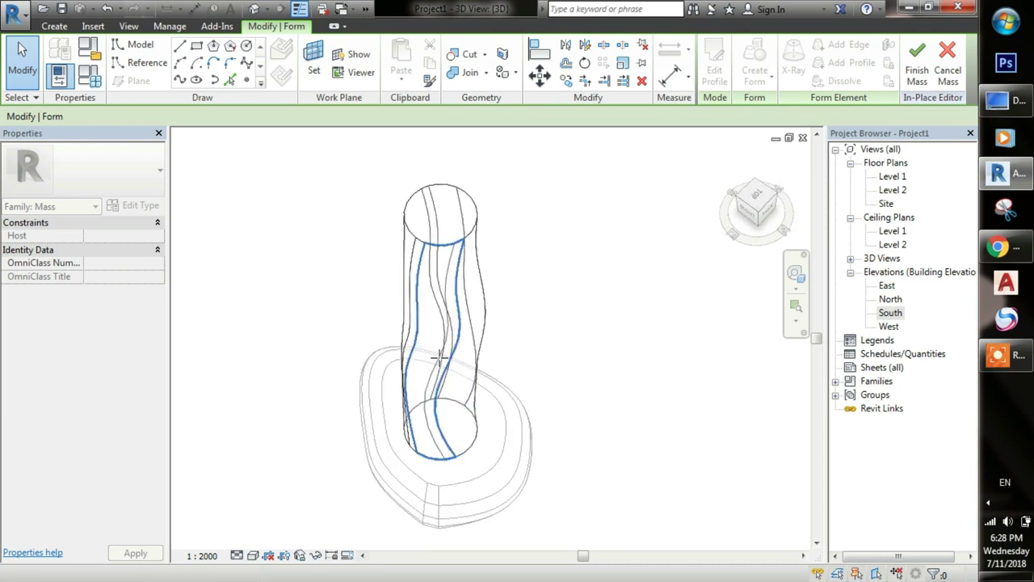
pyautogui.moveTo(611, 377)
pyautogui.keyDown('shift'); pyautogui.mouseDown(button='middle')
pyautogui.moveTo(517, 426)
pyautogui.moveTo(396, 411)
pyautogui.moveTo(398, 398)
pyautogui.mouseUp(button='middle'); pyautogui.keyUp('shift')
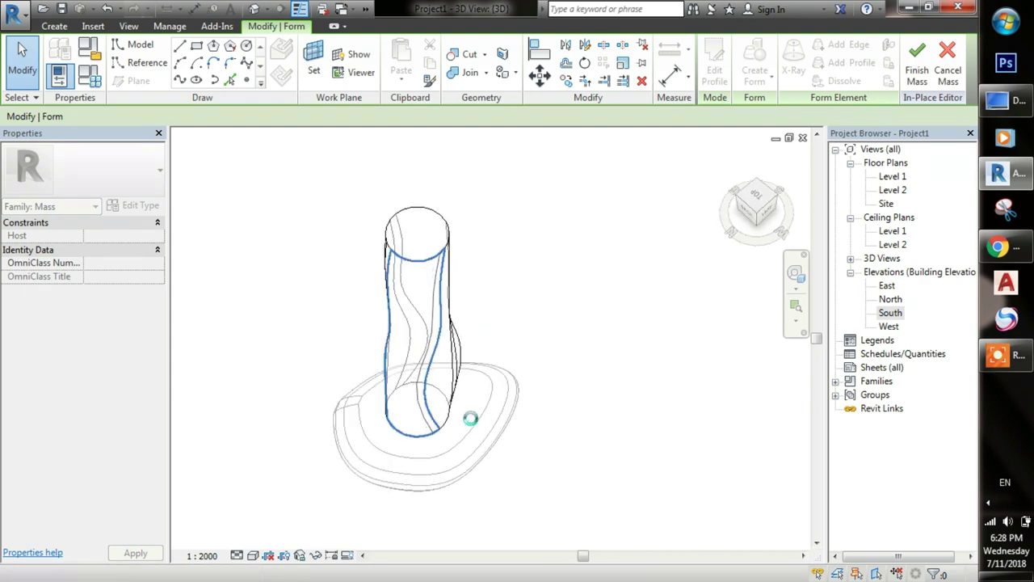
pyautogui.moveTo(426, 420)
pyautogui.keyDown('shift'); pyautogui.mouseDown(button='middle')
pyautogui.moveTo(397, 417)
pyautogui.moveTo(331, 347)
pyautogui.moveTo(364, 288)
pyautogui.moveTo(542, 265)
pyautogui.moveTo(397, 420)
pyautogui.mouseUp(button='middle'); pyautogui.keyUp('shift')
pyautogui.scroll(-2, 525, 374)
pyautogui.scroll(-2, 529, 339)
pyautogui.moveTo(529, 339); pyautogui.dragTo(529, 389, button='middle')
pyautogui.press('Escape')
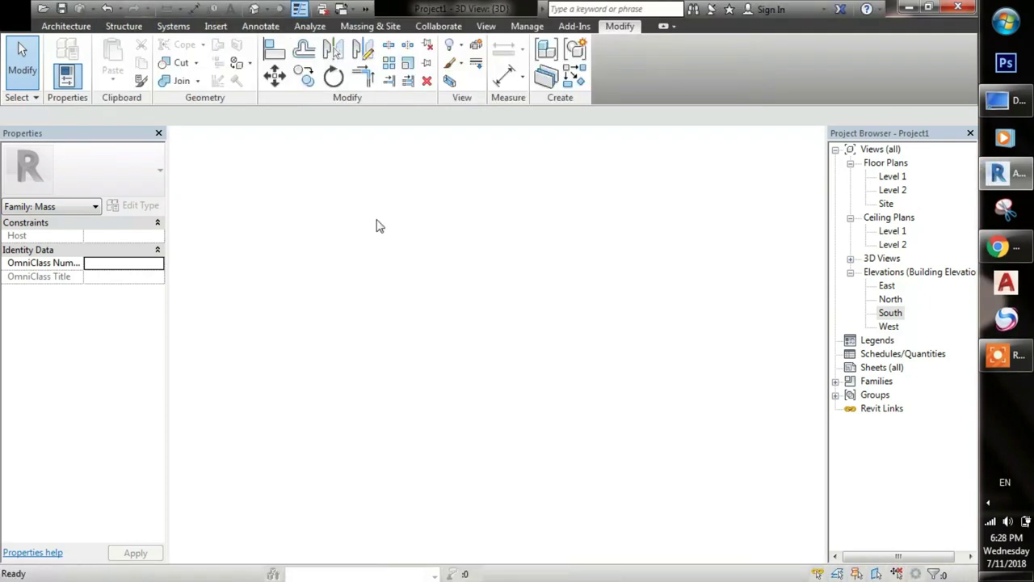
# Tab to the flared base form and add a vertical edge on it with Add Edge
pyautogui.keyDown('shift'); pyautogui.moveTo(464, 295); pyautogui.dragTo(521, 430, button='middle'); pyautogui.keyUp('shift')
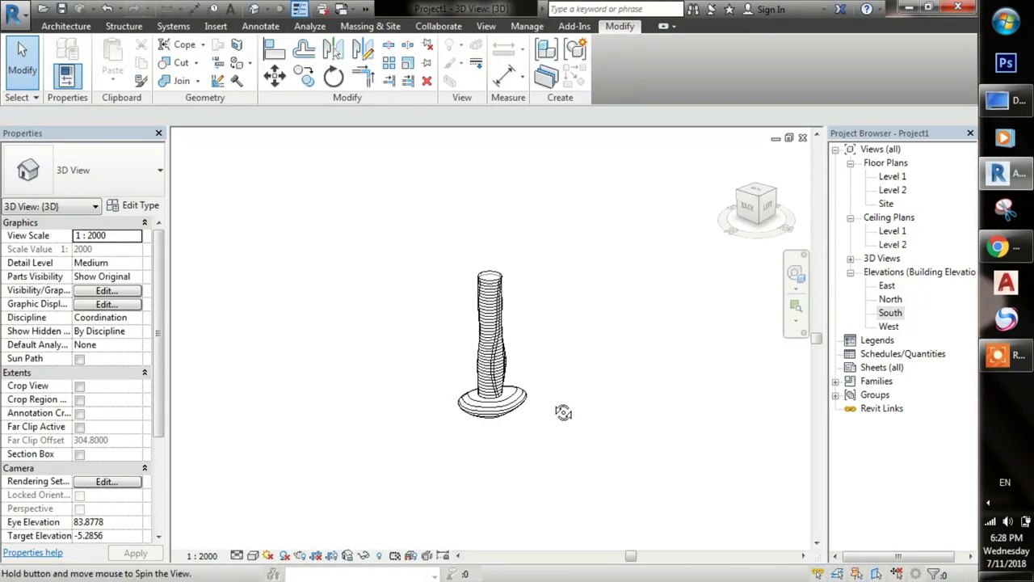
pyautogui.scroll(2, 521, 430)
pyautogui.click(521, 431)
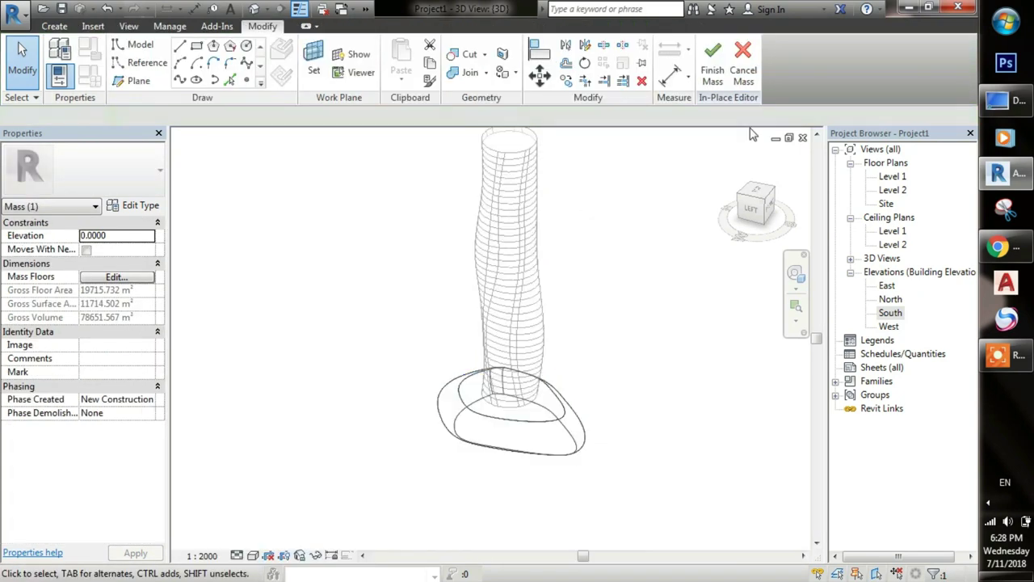
pyautogui.press('Tab')
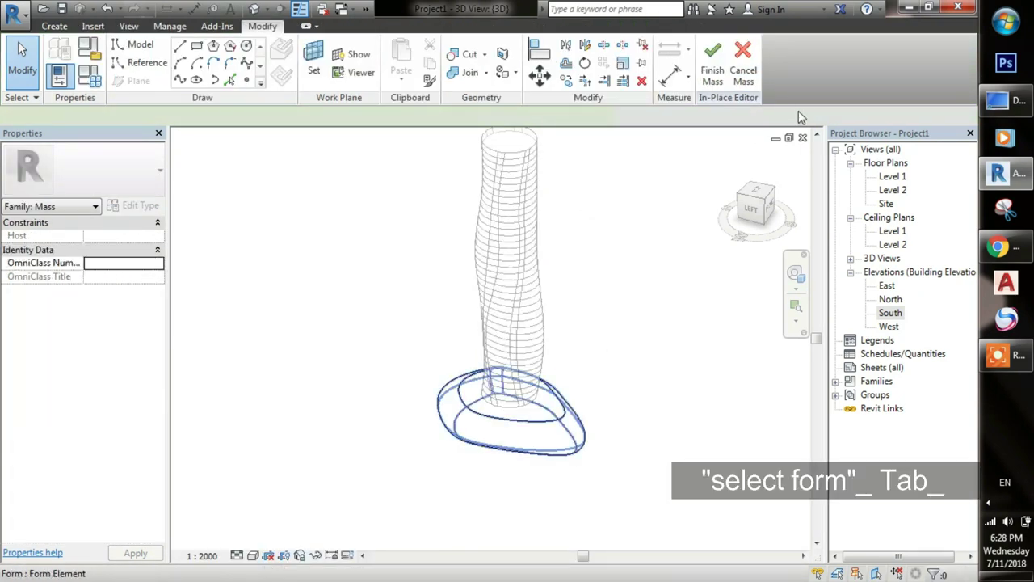
pyautogui.click(508, 440)
pyautogui.click(872, 58)
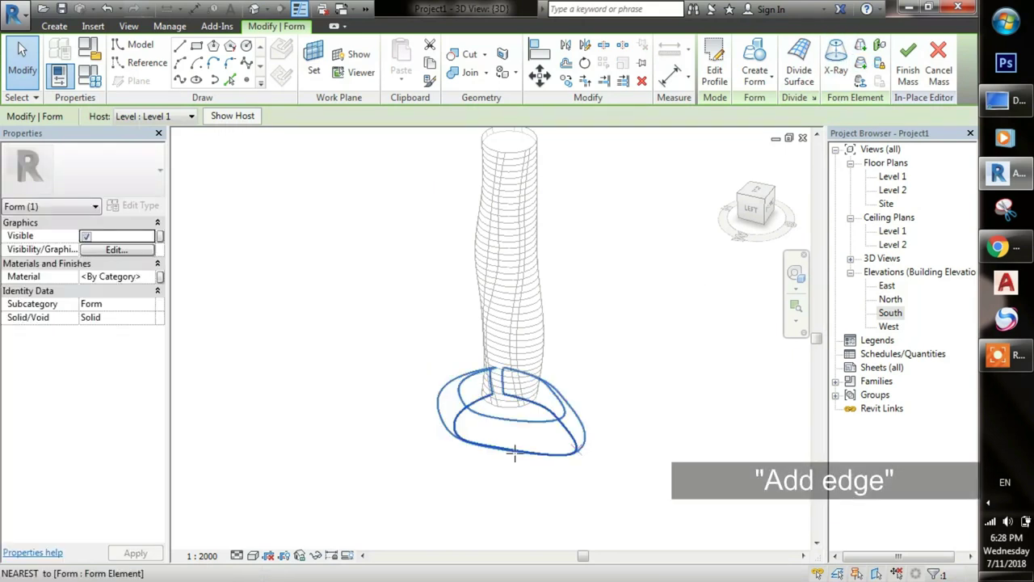
pyautogui.click(519, 436)
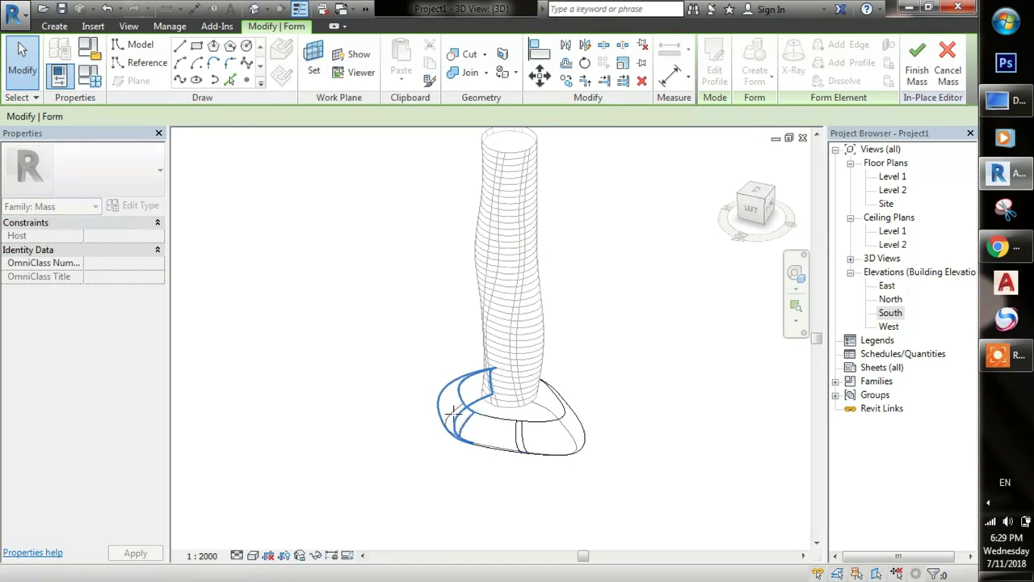
# Orbit around the base to check the new edges, then finish the mass
pyautogui.scroll(3, 455, 412)
pyautogui.scroll(-4, 535, 452)
pyautogui.scroll(3, 546, 467)
pyautogui.moveTo(501, 462)
pyautogui.keyDown('shift'); pyautogui.mouseDown(button='middle')
pyautogui.moveTo(546, 467)
pyautogui.moveTo(568, 484)
pyautogui.moveTo(549, 445)
pyautogui.mouseUp(button='middle'); pyautogui.keyUp('shift')
pyautogui.keyDown('shift'); pyautogui.moveTo(631, 476); pyautogui.dragTo(513, 437, button='middle'); pyautogui.keyUp('shift')
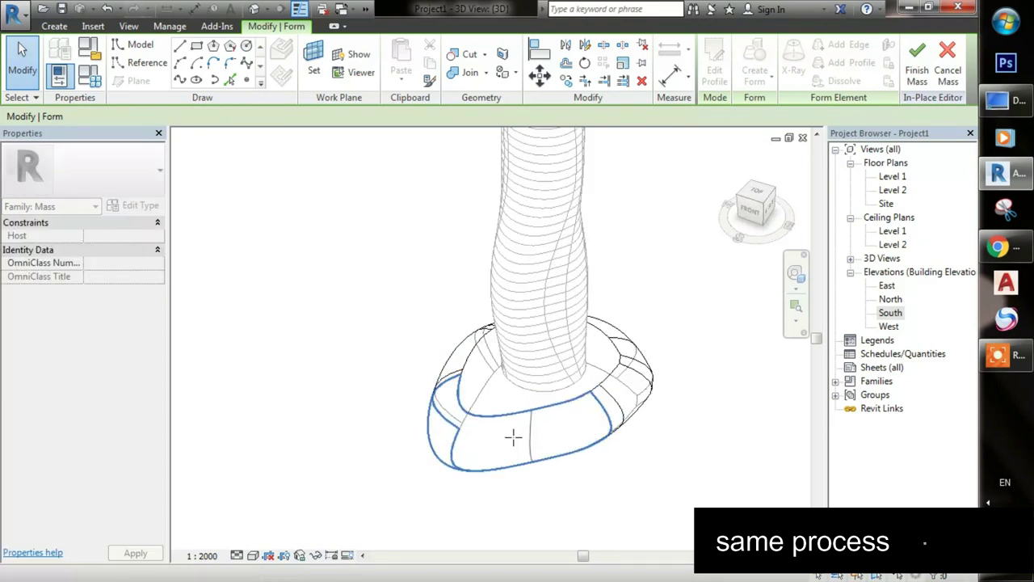
pyautogui.keyDown('shift'); pyautogui.moveTo(580, 447); pyautogui.dragTo(503, 444, button='middle'); pyautogui.keyUp('shift')
pyautogui.keyDown('shift'); pyautogui.moveTo(508, 454); pyautogui.dragTo(501, 411, button='middle'); pyautogui.keyUp('shift')
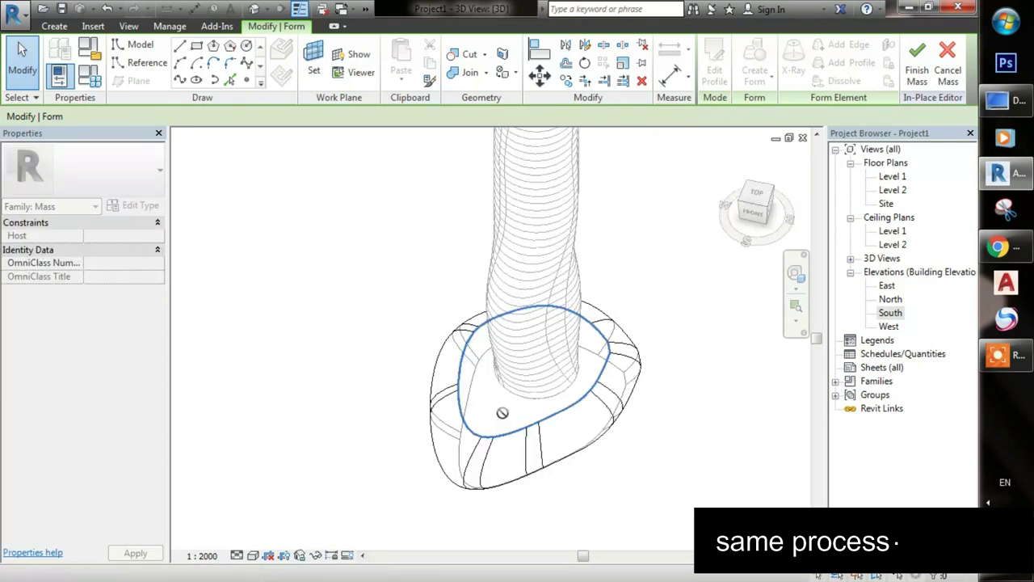
pyautogui.scroll(-5, 501, 411)
pyautogui.click(634, 399)
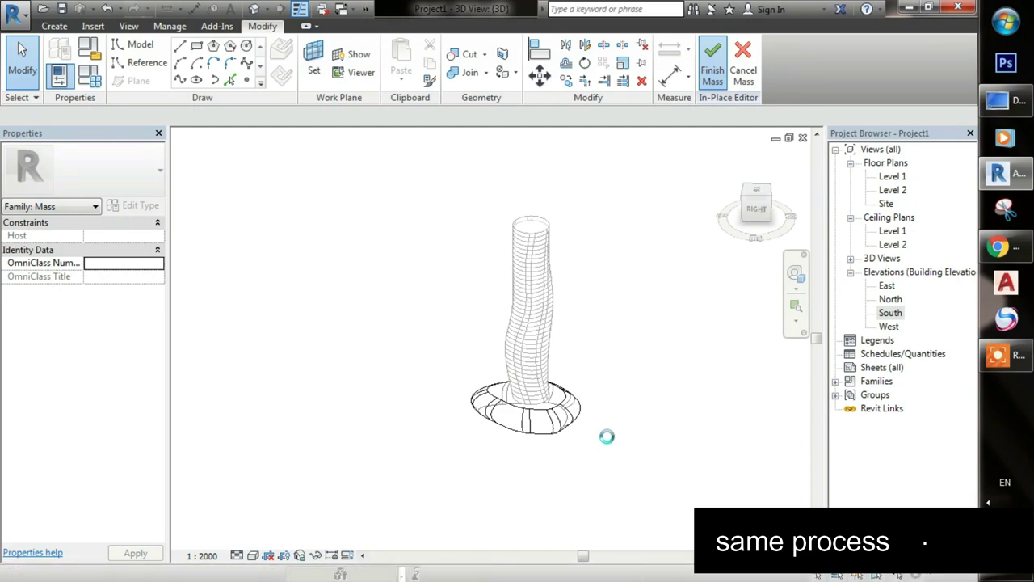
# Orbit around the finished tower to view it from the back left
pyautogui.scroll(2, 627, 412)
pyautogui.scroll(3, 628, 400)
pyautogui.keyDown('shift'); pyautogui.moveTo(628, 397); pyautogui.dragTo(266, 334, button='middle'); pyautogui.keyUp('shift')
pyautogui.scroll(-3, 581, 358)
pyautogui.scroll(-2, 581, 358)
pyautogui.moveTo(581, 357)
pyautogui.keyDown('shift'); pyautogui.mouseDown(button='middle')
pyautogui.moveTo(571, 449)
pyautogui.moveTo(569, 437)
pyautogui.mouseUp(button='middle'); pyautogui.keyUp('shift')
pyautogui.scroll(5, 635, 330)
pyautogui.scroll(-1, 560, 374)
pyautogui.scroll(-2, 644, 382)
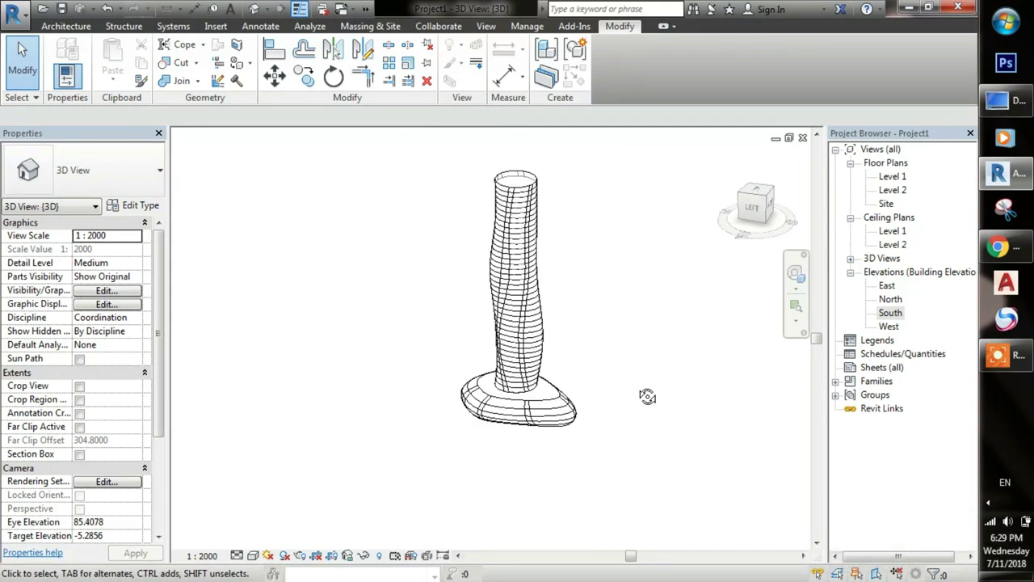
# Edit the tower mass in place and select its bottom circular profile
pyautogui.keyDown('shift'); pyautogui.moveTo(644, 382); pyautogui.dragTo(565, 380, button='middle'); pyautogui.keyUp('shift')
pyautogui.scroll(1, 533, 376)
pyautogui.click(649, 139)
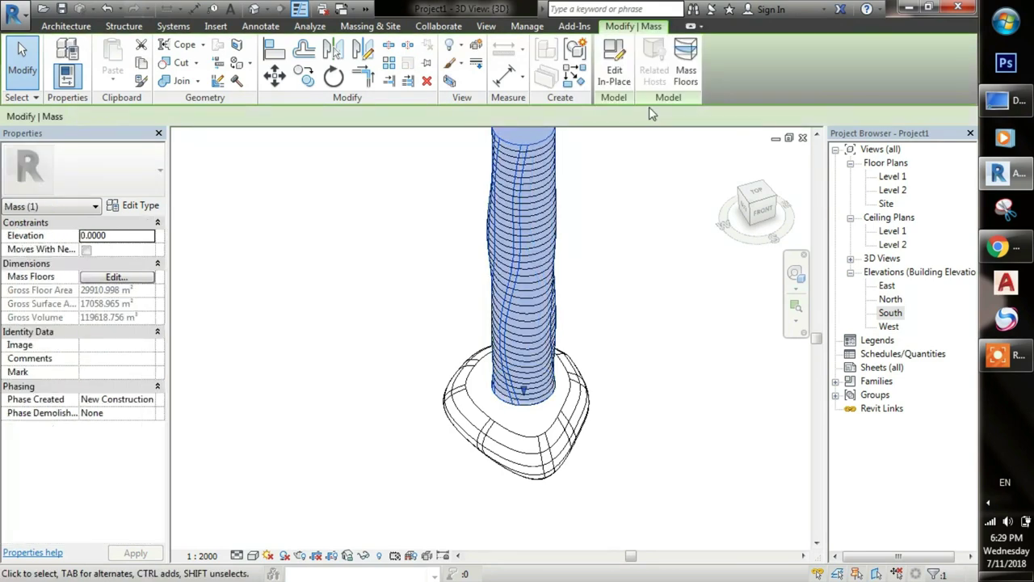
pyautogui.click(614, 71)
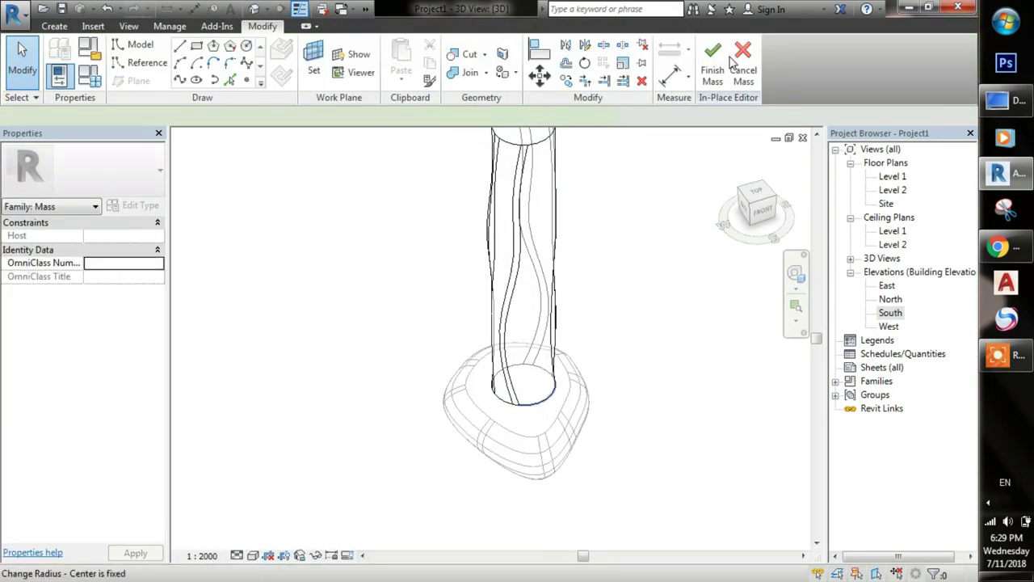
pyautogui.click(543, 397)
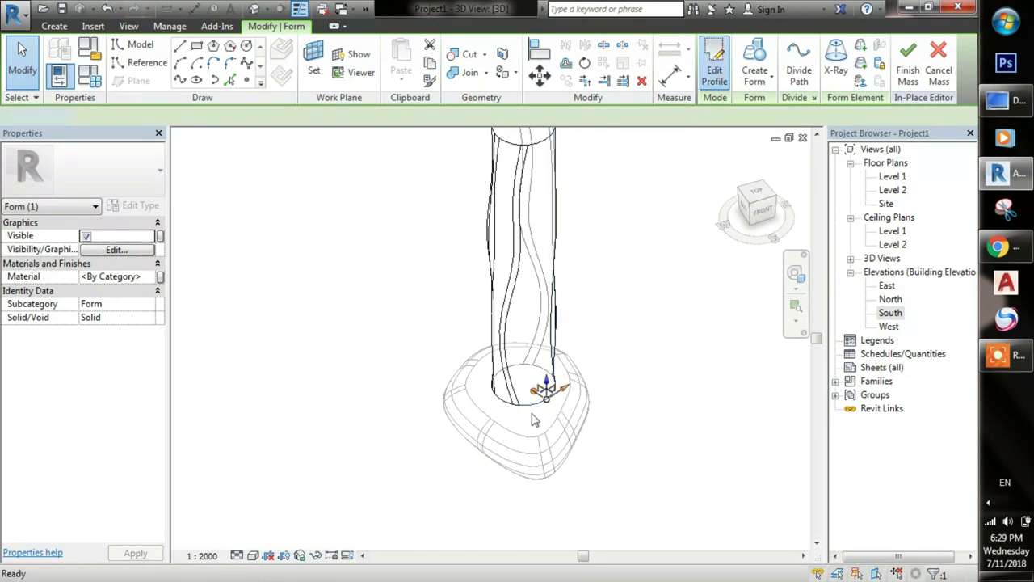
# Enlarge the bottom circle with Scale about its centre in top view and finish the profile
pyautogui.moveTo(421, 291)
pyautogui.mouseDown()
pyautogui.moveTo(655, 533)
pyautogui.moveTo(644, 499)
pyautogui.mouseUp()
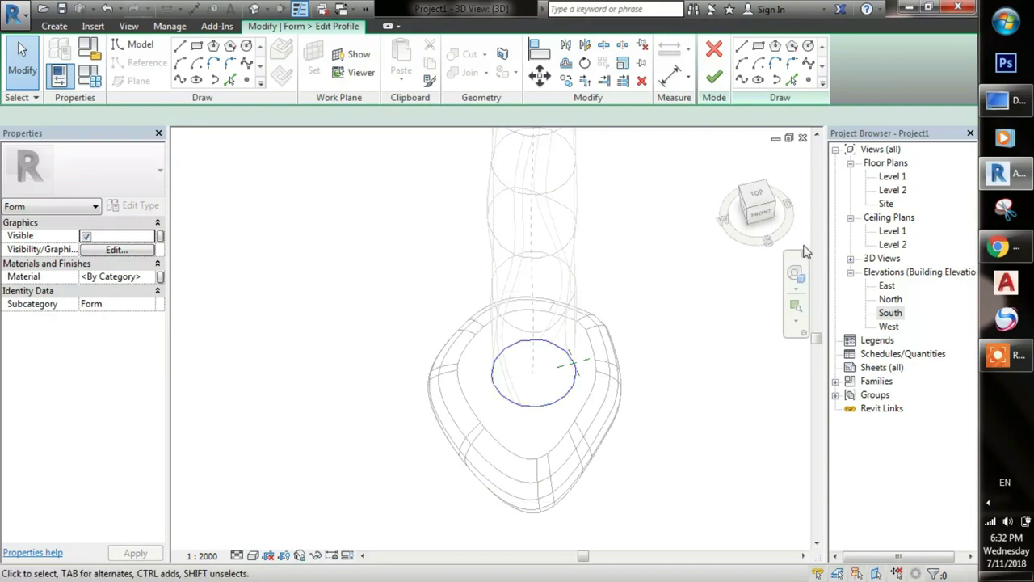
pyautogui.click(747, 247)
pyautogui.press('r')
pyautogui.press('e')
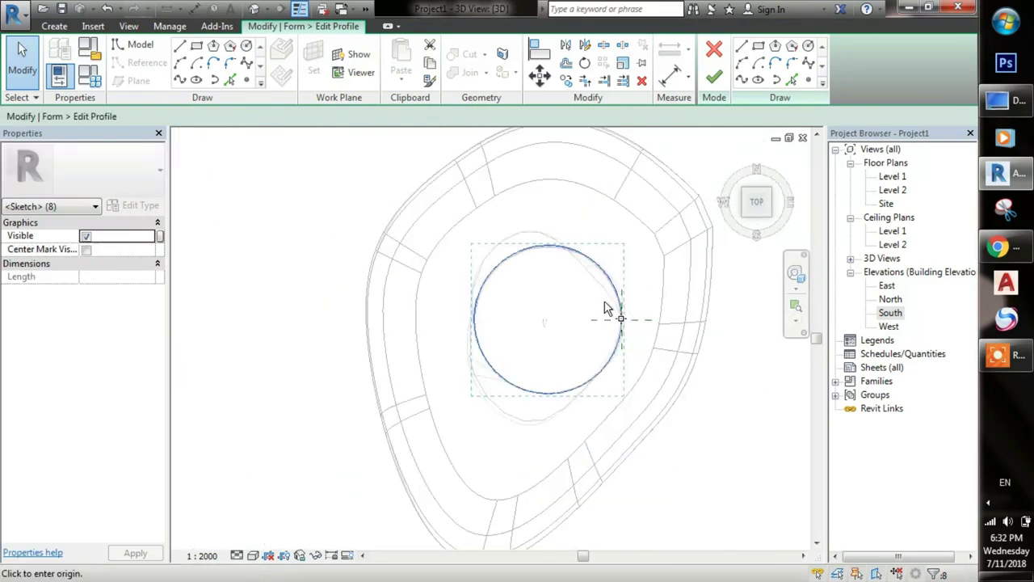
pyautogui.click(544, 321)
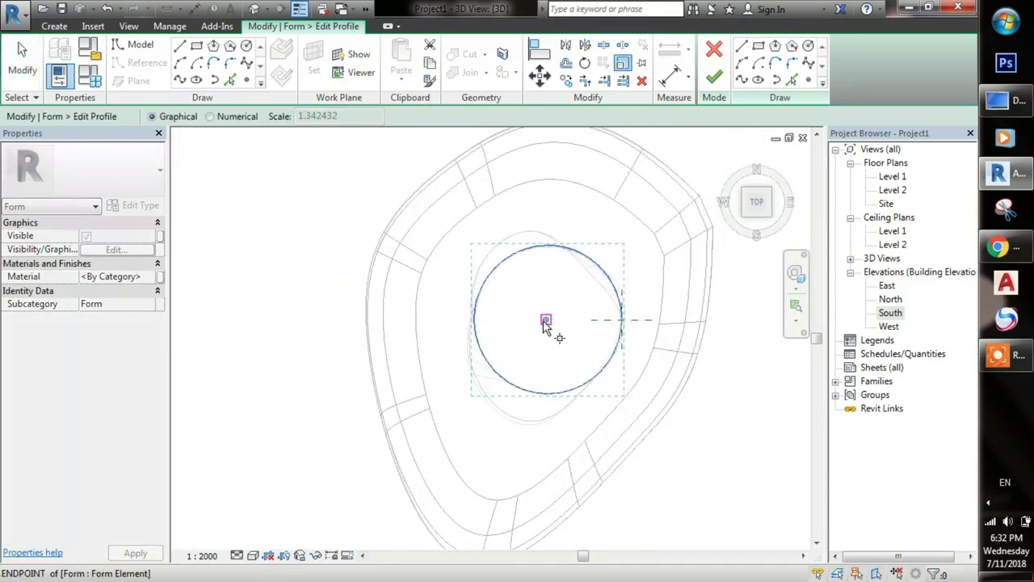
pyautogui.click(549, 238)
pyautogui.click(654, 304)
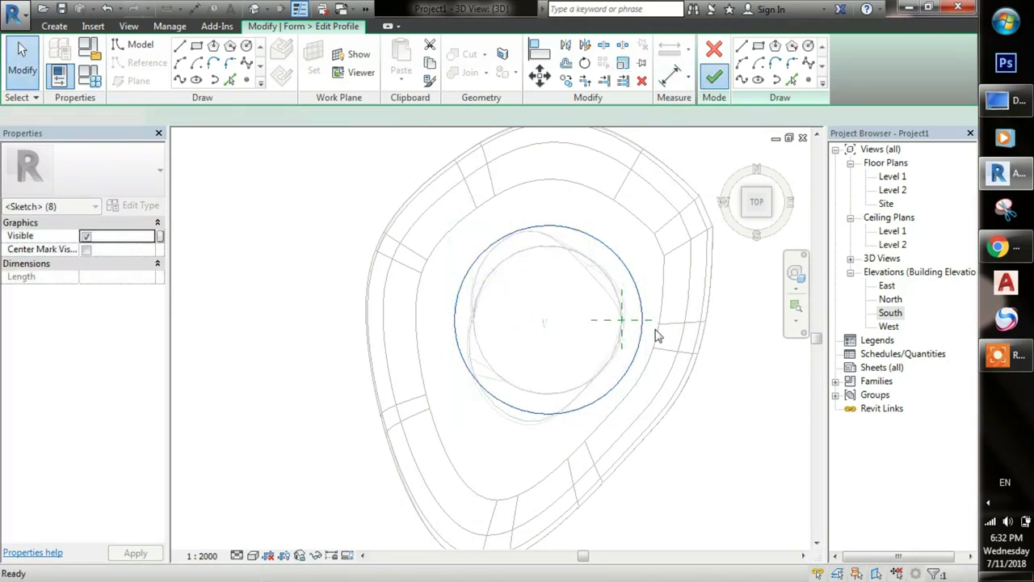
pyautogui.moveTo(657, 392)
pyautogui.keyDown('shift'); pyautogui.mouseDown(button='middle')
pyautogui.moveTo(629, 310)
pyautogui.moveTo(695, 342)
pyautogui.moveTo(681, 423)
pyautogui.moveTo(665, 377)
pyautogui.mouseUp(button='middle'); pyautogui.keyUp('shift')
pyautogui.click(692, 339)
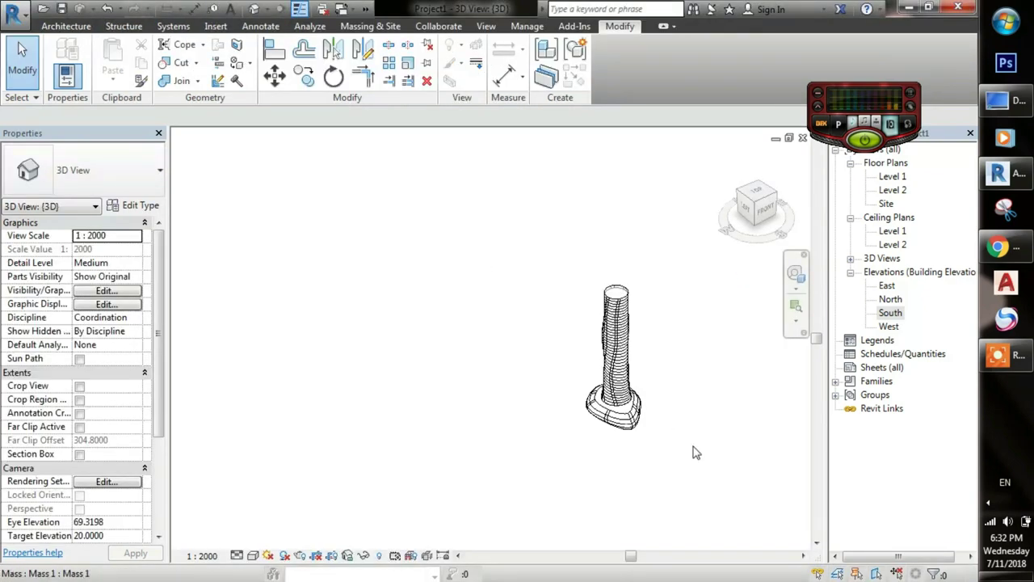
# Orbit the model to view the tower front-on and then from above
pyautogui.keyDown('shift'); pyautogui.moveTo(684, 398); pyautogui.dragTo(841, 294, button='middle'); pyautogui.keyUp('shift')
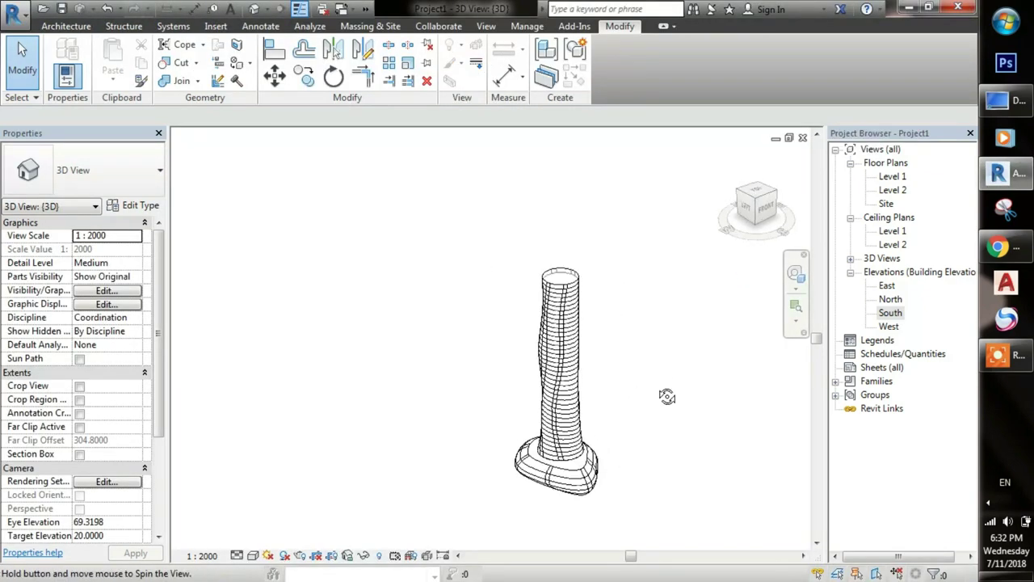
pyautogui.keyDown('shift'); pyautogui.moveTo(841, 293); pyautogui.dragTo(580, 302, button='middle'); pyautogui.keyUp('shift')
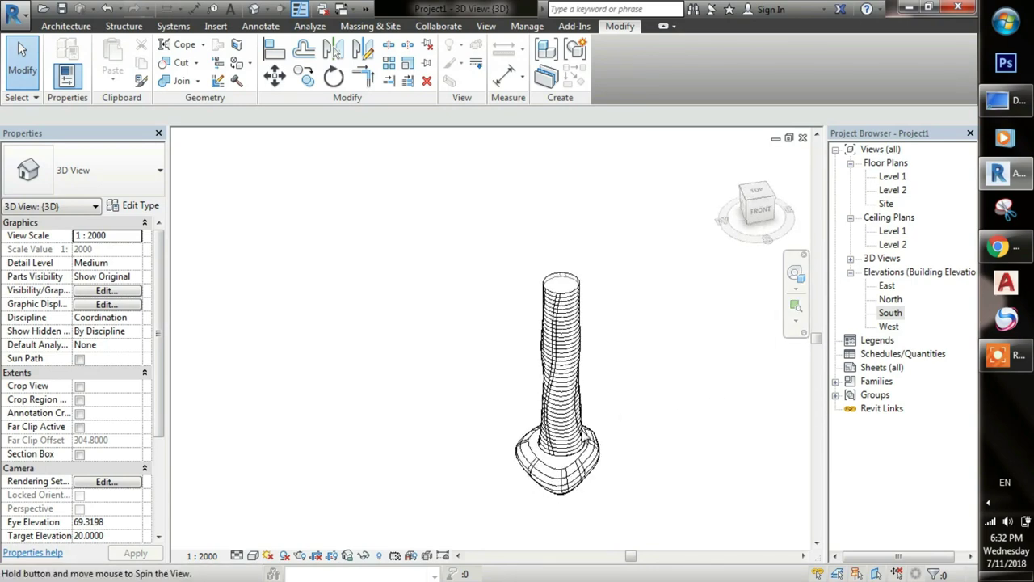
pyautogui.scroll(2, 580, 301)
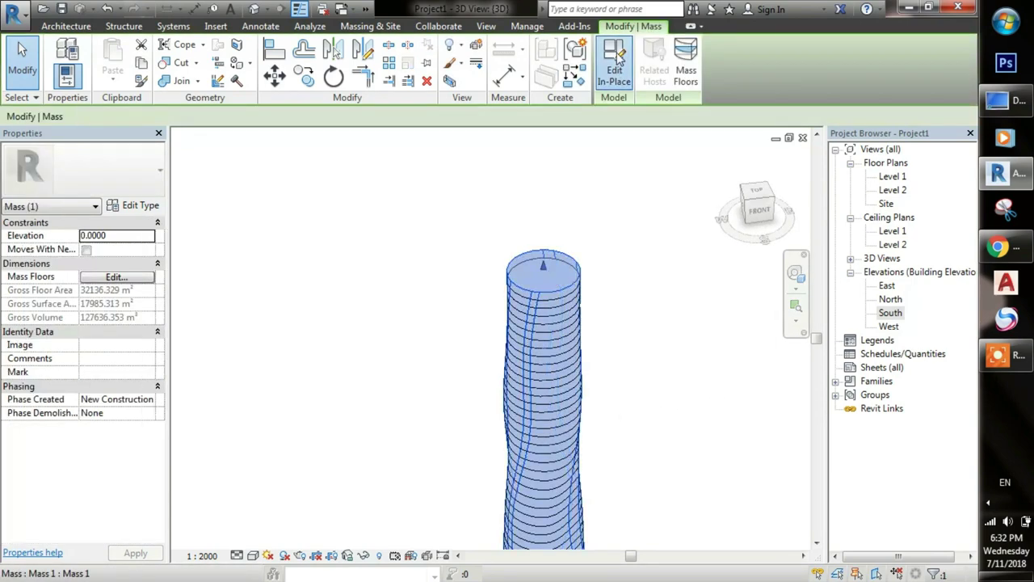
# Reopen the tower mass and edit the profile of its top face from a top view
pyautogui.doubleClick(578, 257)
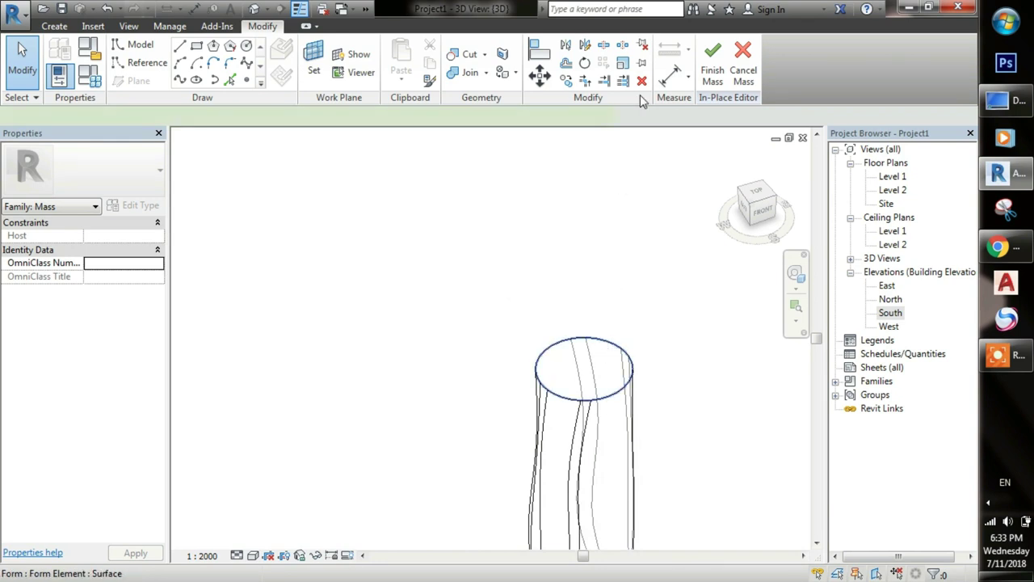
pyautogui.click(584, 368)
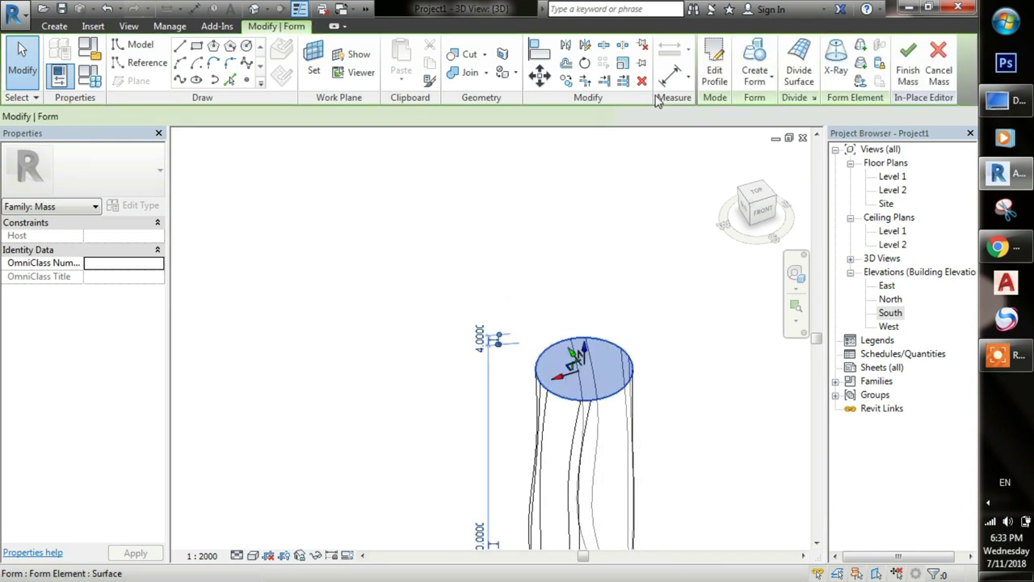
pyautogui.click(715, 55)
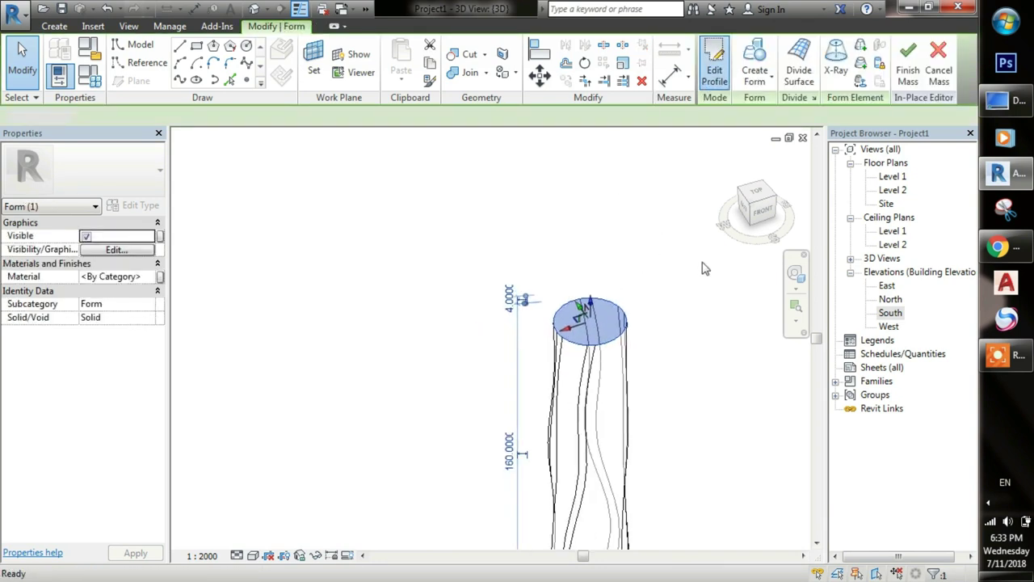
pyautogui.click(759, 202)
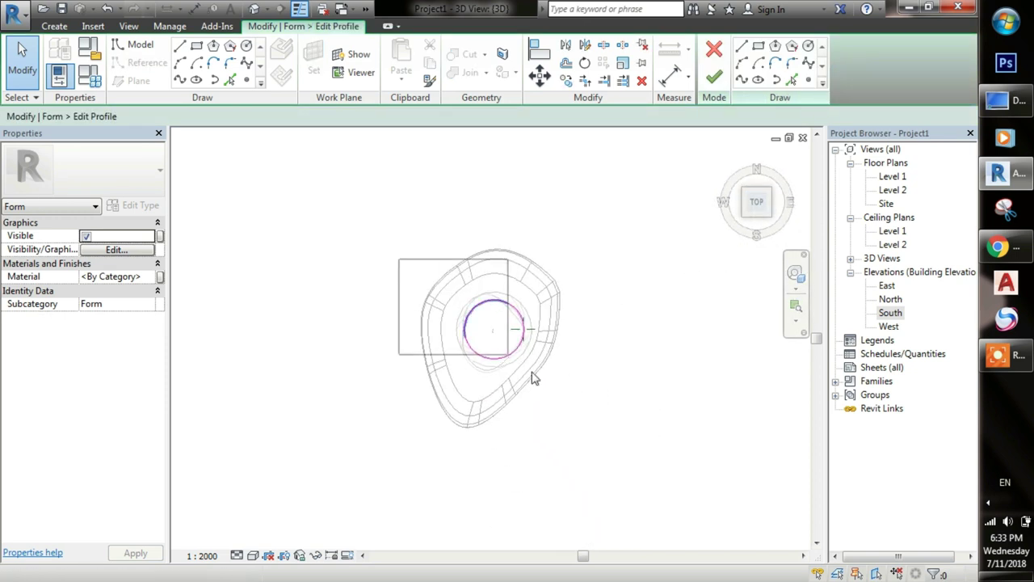
# Scale the top profile circle smaller, then finish edit mode and the in-place mass
pyautogui.click(527, 346)
pyautogui.scroll(3, 499, 338)
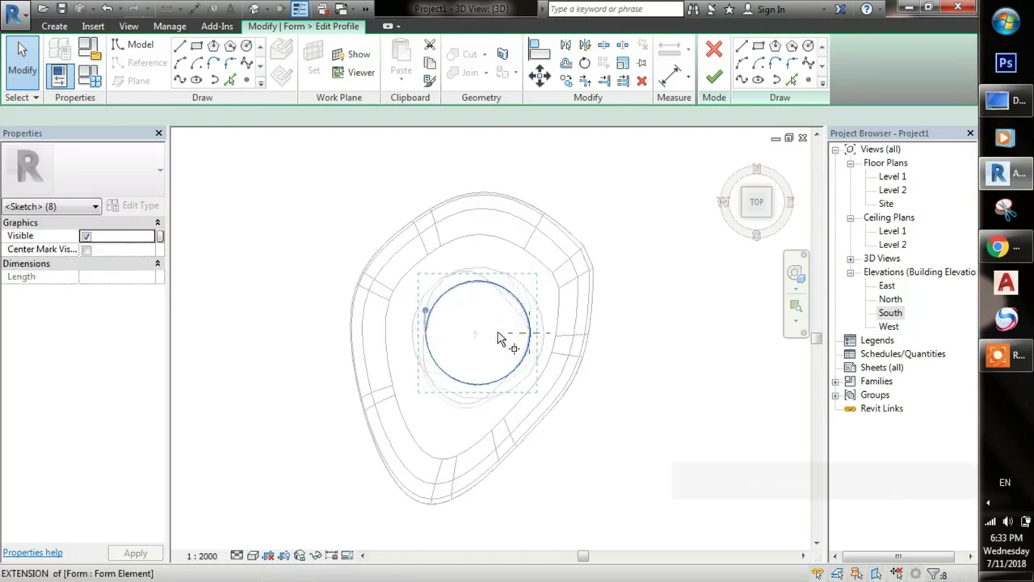
pyautogui.press('r')
pyautogui.press('e')
pyautogui.click(532, 335)
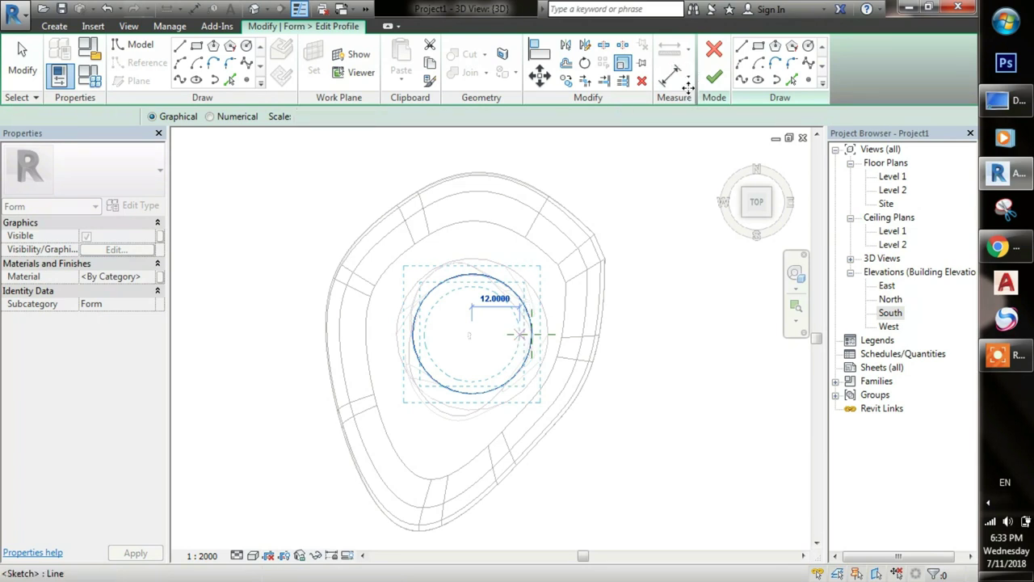
pyautogui.press('Return')
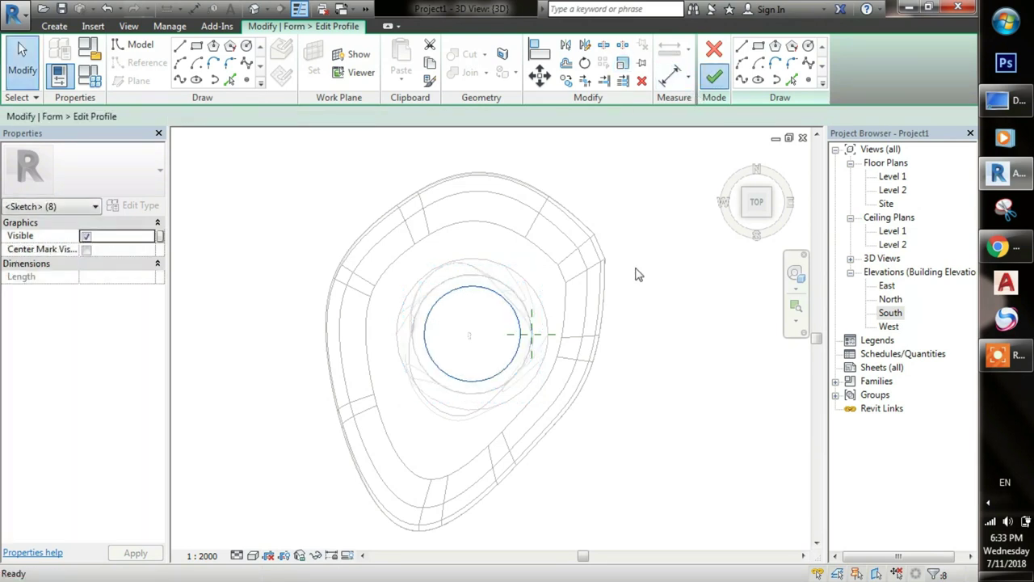
pyautogui.press('Return')
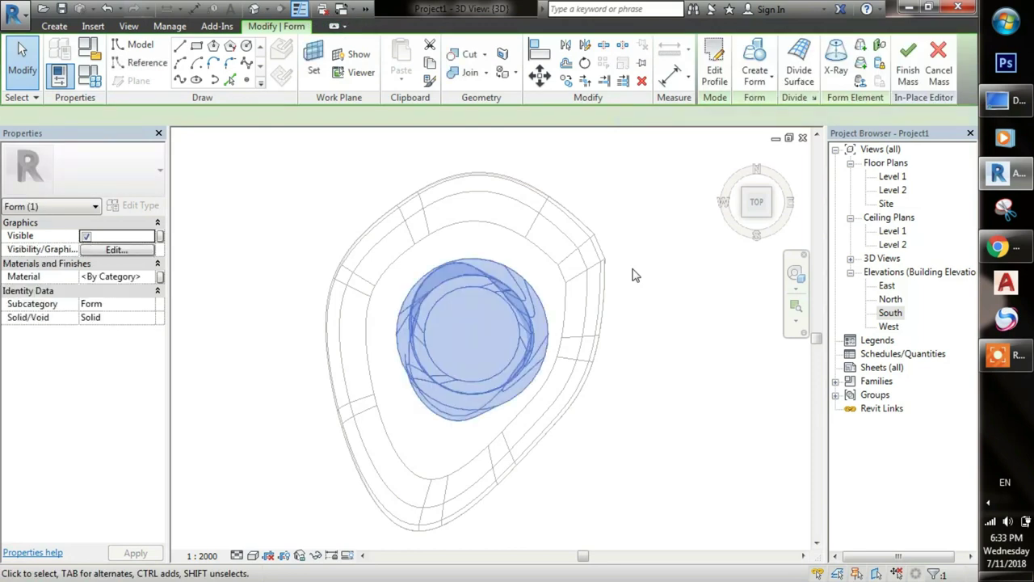
pyautogui.click(908, 65)
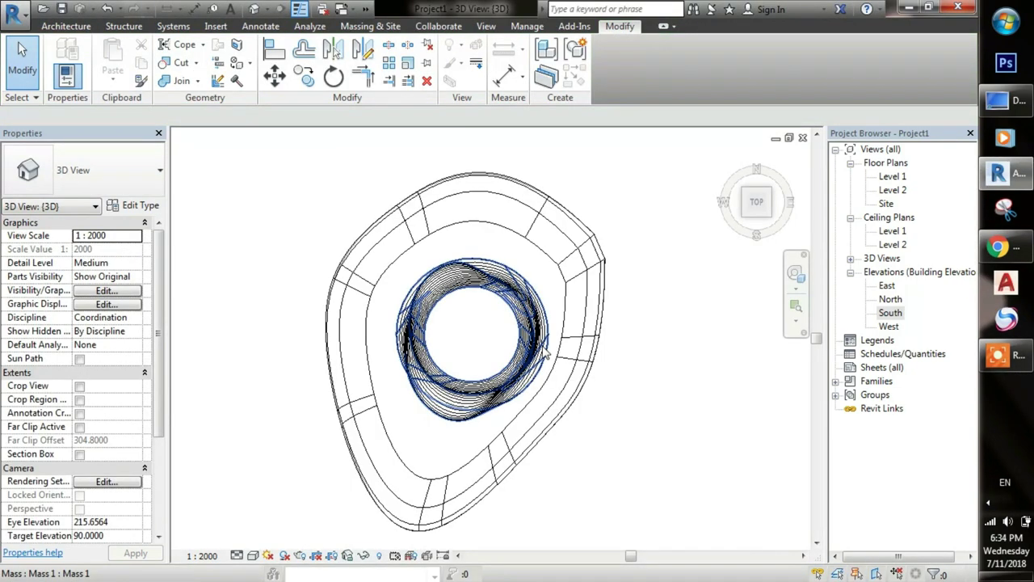
# Orbit around the finished twisted tower to check it, then bring up the Massing & Site tools
pyautogui.moveTo(544, 353)
pyautogui.keyDown('shift'); pyautogui.mouseDown(button='middle')
pyautogui.moveTo(585, 450)
pyautogui.moveTo(556, 439)
pyautogui.moveTo(687, 461)
pyautogui.mouseUp(button='middle'); pyautogui.keyUp('shift')
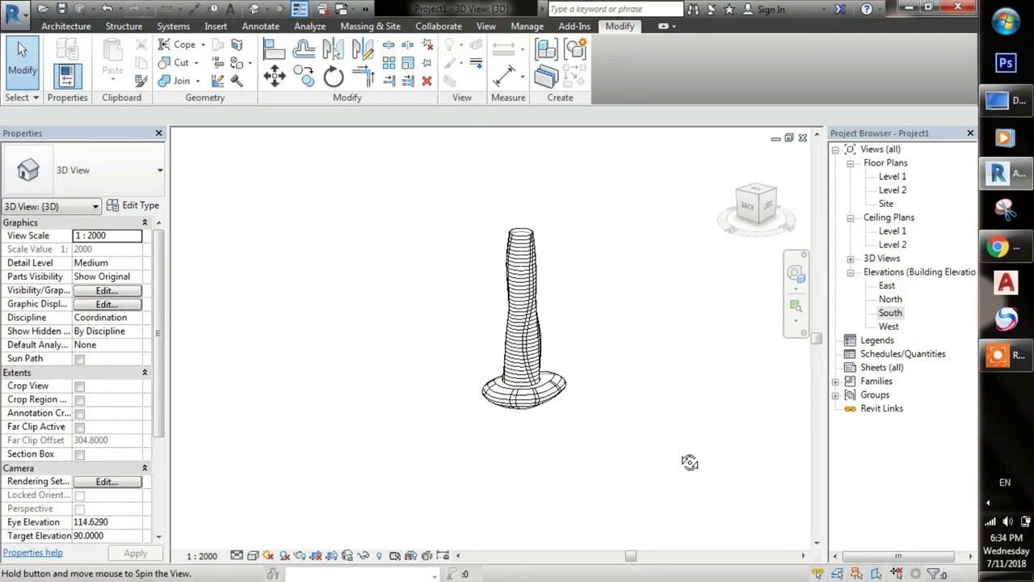
pyautogui.scroll(2, 623, 323)
pyautogui.moveTo(623, 323)
pyautogui.keyDown('shift'); pyautogui.mouseDown(button='middle')
pyautogui.moveTo(598, 356)
pyautogui.moveTo(563, 373)
pyautogui.moveTo(526, 286)
pyautogui.moveTo(276, 422)
pyautogui.mouseUp(button='middle'); pyautogui.keyUp('shift')
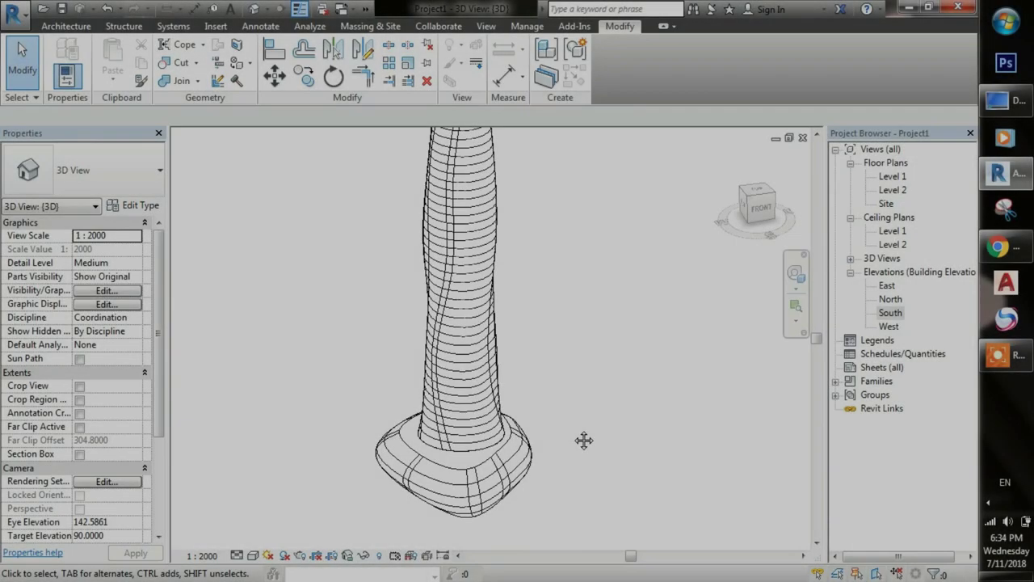
pyautogui.keyDown('shift'); pyautogui.moveTo(583, 439); pyautogui.dragTo(501, 388, button='middle'); pyautogui.keyUp('shift')
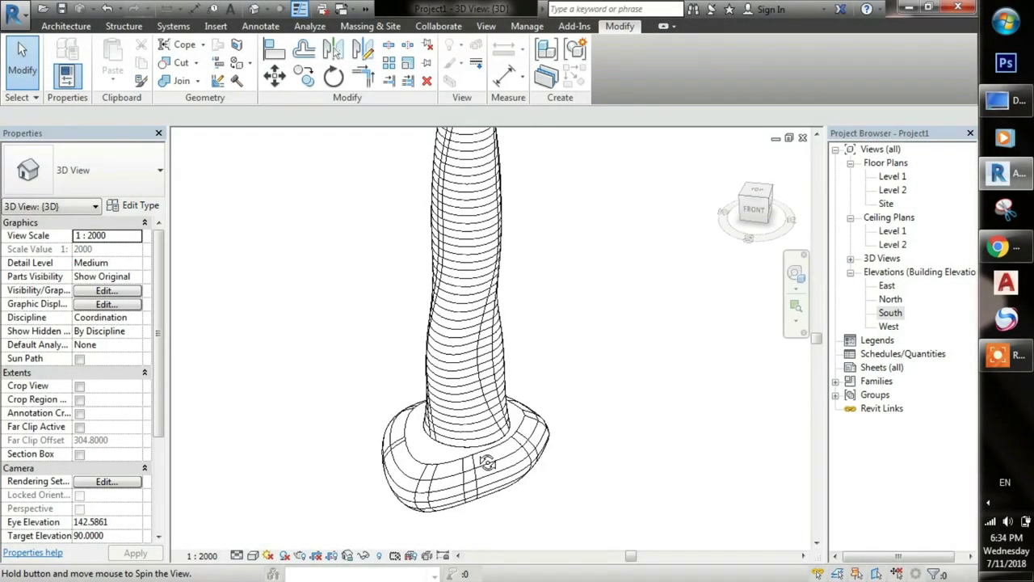
pyautogui.scroll(-3, 468, 339)
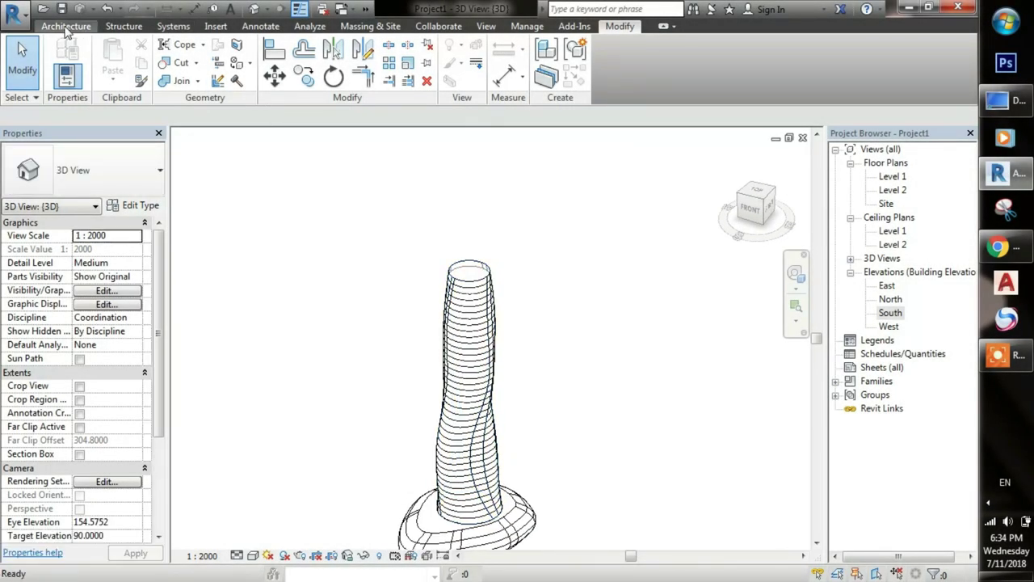
pyautogui.click(371, 27)
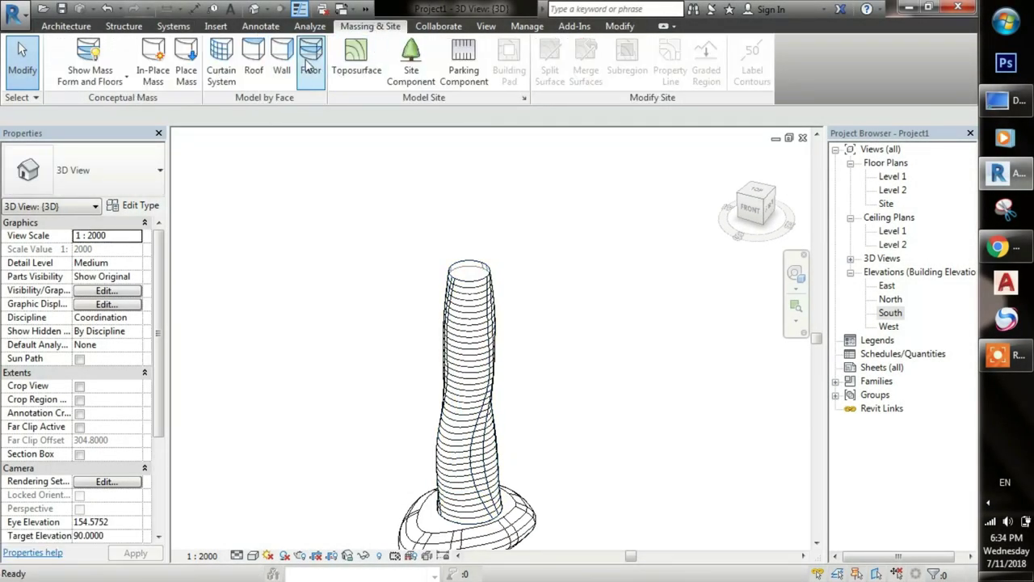
# Start Wall by Face with location line Finish Face: Interior and the Generic - 300mm type
pyautogui.click(282, 60)
pyautogui.scroll(3, 465, 485)
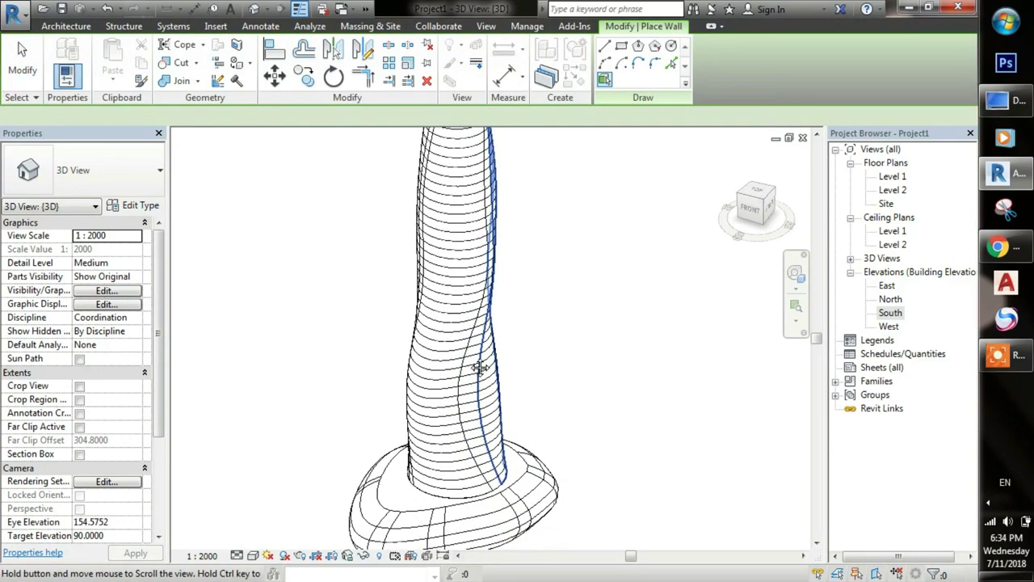
pyautogui.click(464, 116)
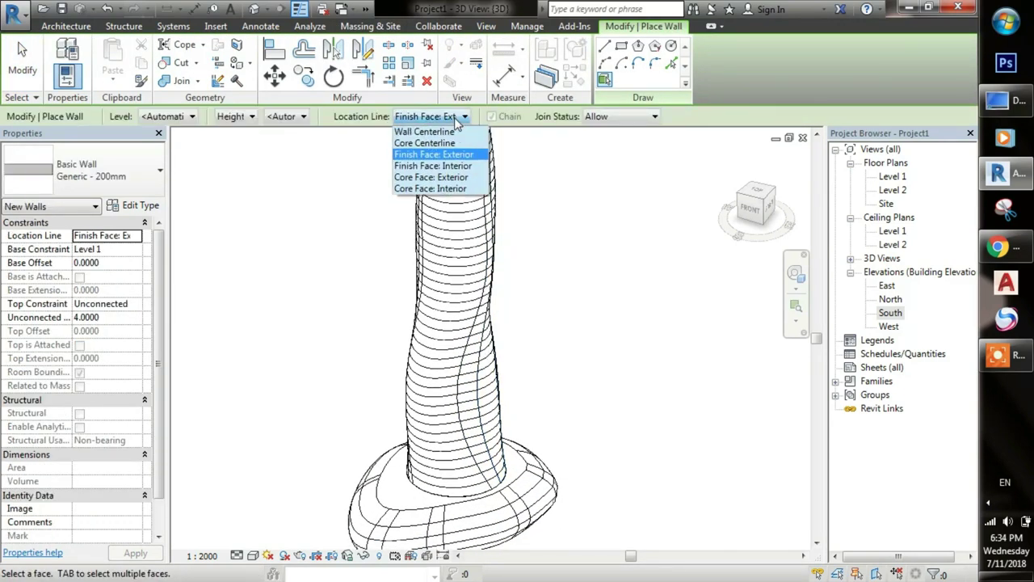
pyautogui.click(457, 166)
pyautogui.scroll(2, 501, 418)
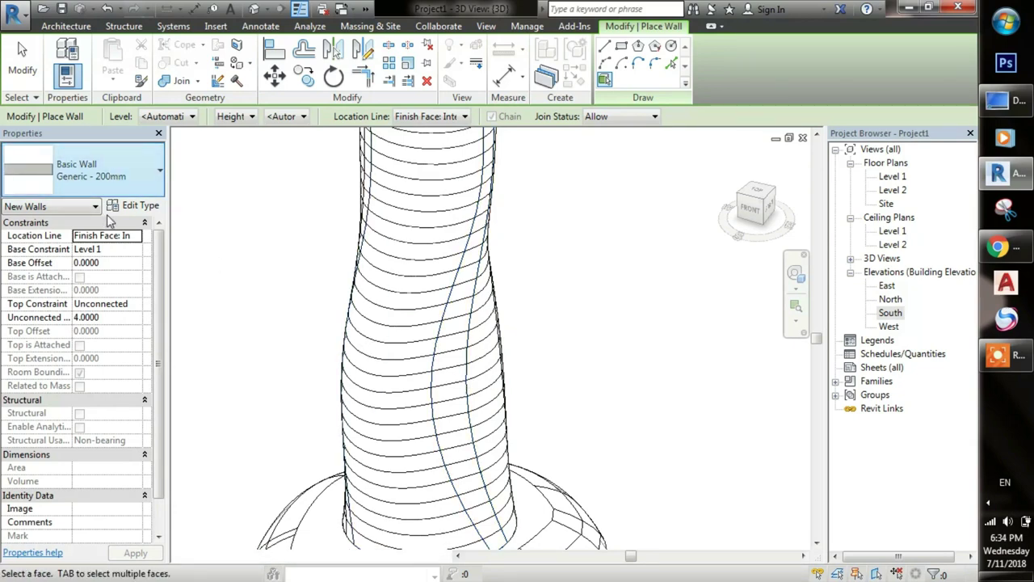
pyautogui.click(105, 174)
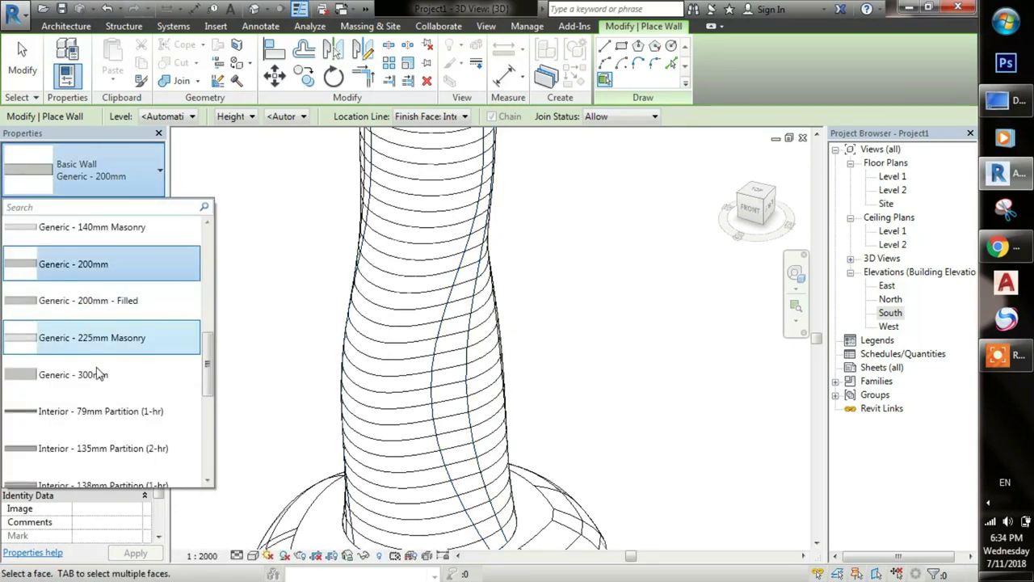
pyautogui.click(512, 444)
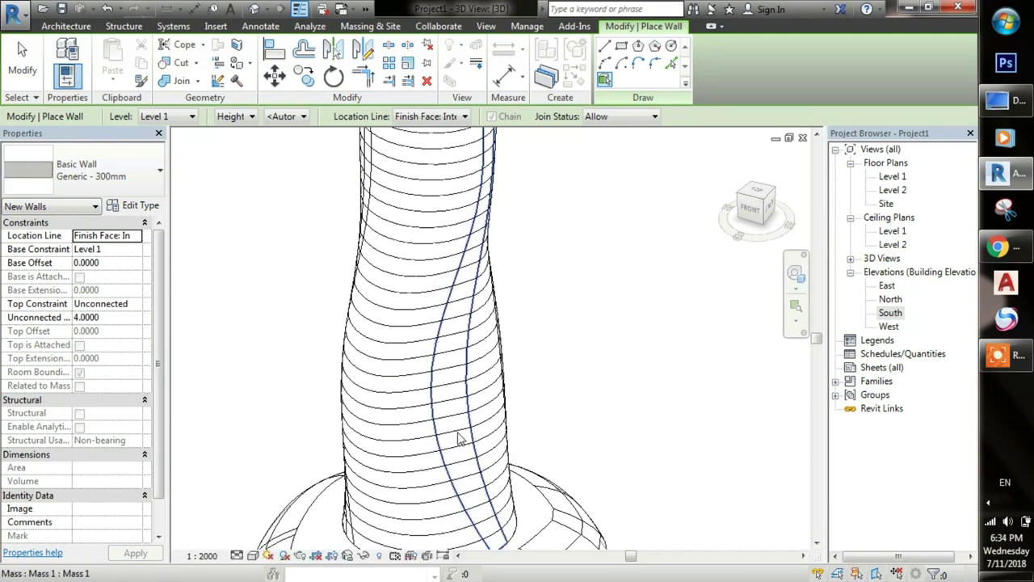
# Orbit around the tower's base to inspect its ribs
pyautogui.scroll(2, 458, 439)
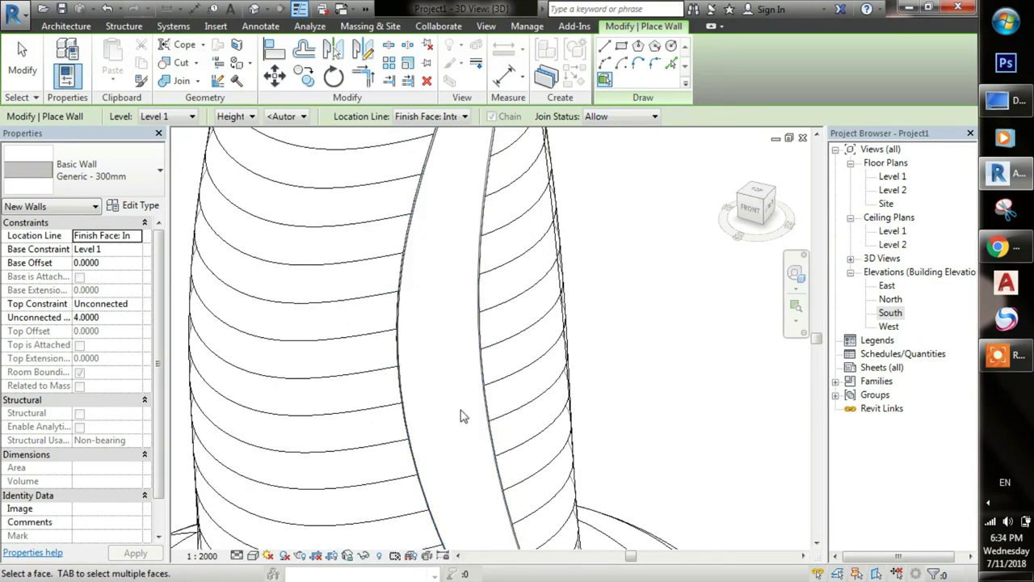
pyautogui.scroll(-3, 460, 428)
pyautogui.moveTo(461, 428)
pyautogui.keyDown('shift'); pyautogui.mouseDown(button='middle')
pyautogui.moveTo(618, 440)
pyautogui.moveTo(412, 393)
pyautogui.mouseUp(button='middle'); pyautogui.keyUp('shift')
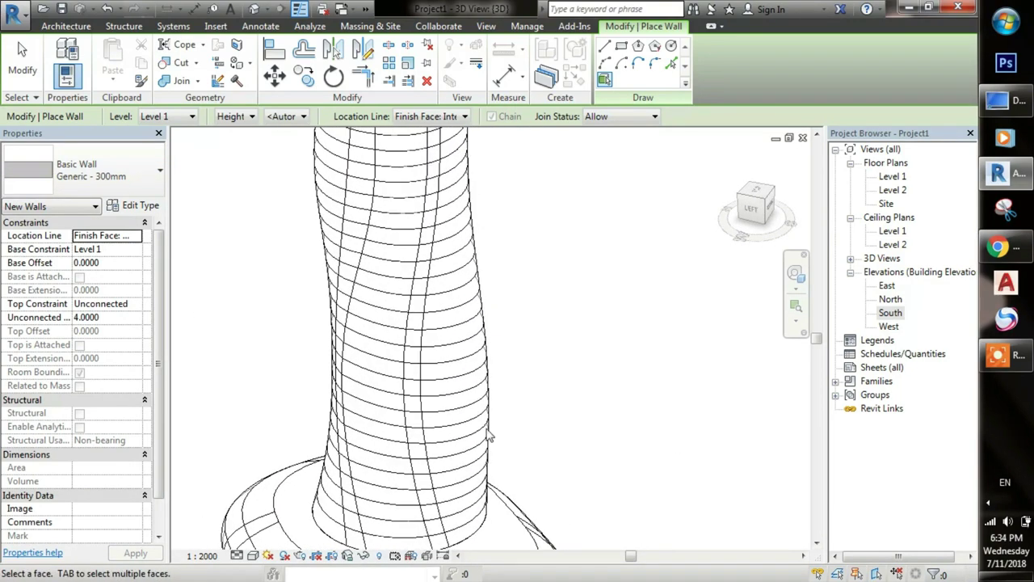
pyautogui.scroll(-2, 412, 393)
pyautogui.keyDown('shift'); pyautogui.moveTo(414, 430); pyautogui.dragTo(487, 476, button='middle'); pyautogui.keyUp('shift')
pyautogui.scroll(2, 443, 463)
pyautogui.scroll(1, 443, 462)
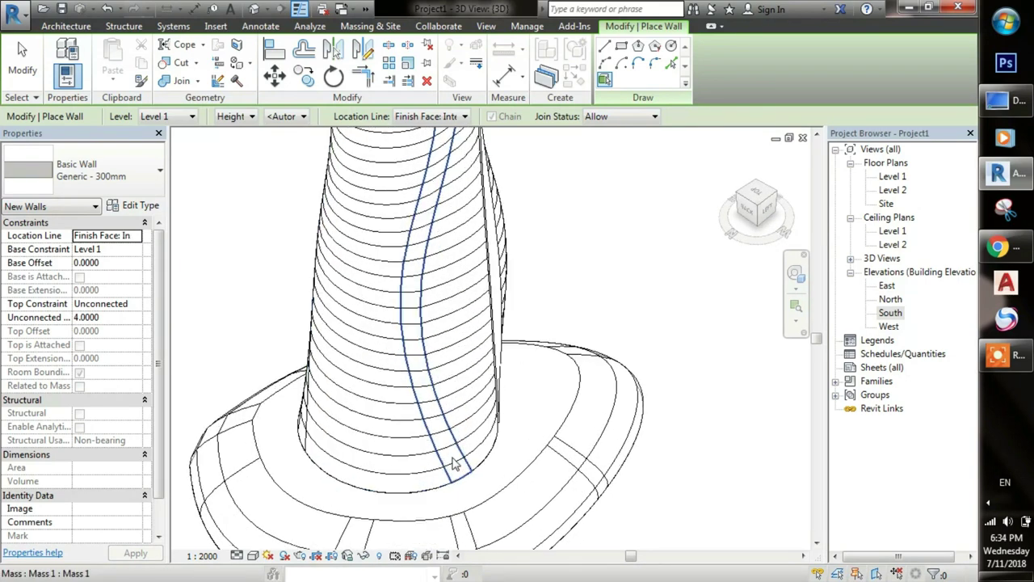
pyautogui.scroll(-3, 437, 462)
pyautogui.keyDown('shift'); pyautogui.moveTo(536, 489); pyautogui.dragTo(547, 479, button='middle'); pyautogui.keyUp('shift')
# Inspect the tower from the right, front and left sides
pyautogui.scroll(3, 428, 460)
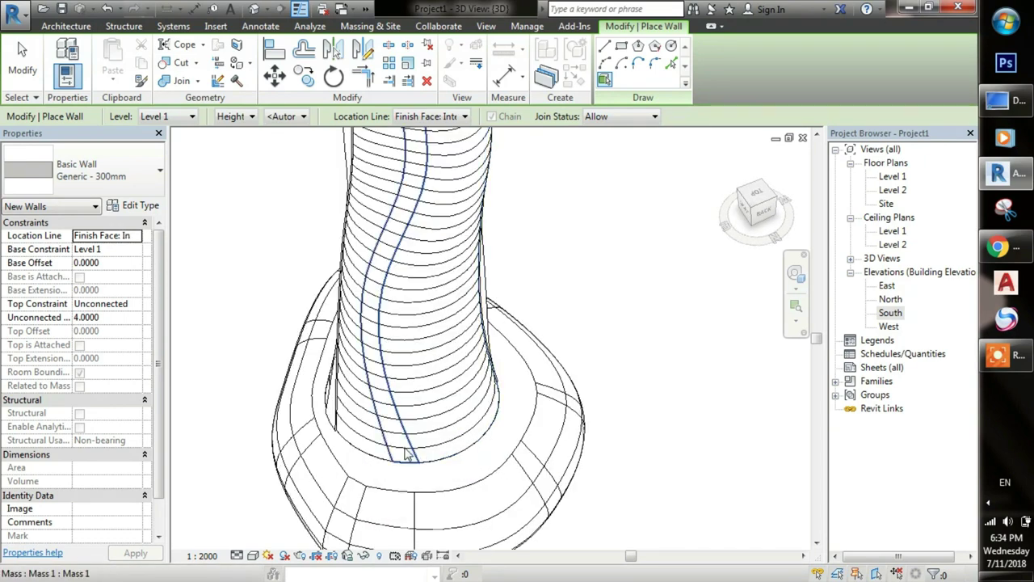
pyautogui.scroll(-3, 451, 476)
pyautogui.scroll(3, 454, 438)
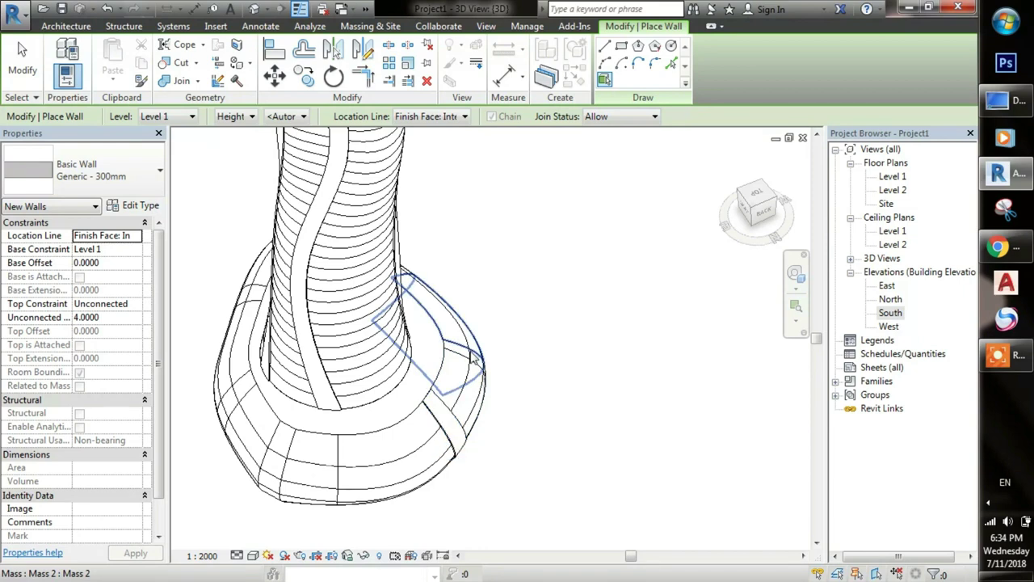
pyautogui.scroll(-3, 297, 450)
pyautogui.keyDown('shift'); pyautogui.moveTo(297, 450); pyautogui.dragTo(505, 429, button='middle'); pyautogui.keyUp('shift')
pyautogui.scroll(3, 341, 458)
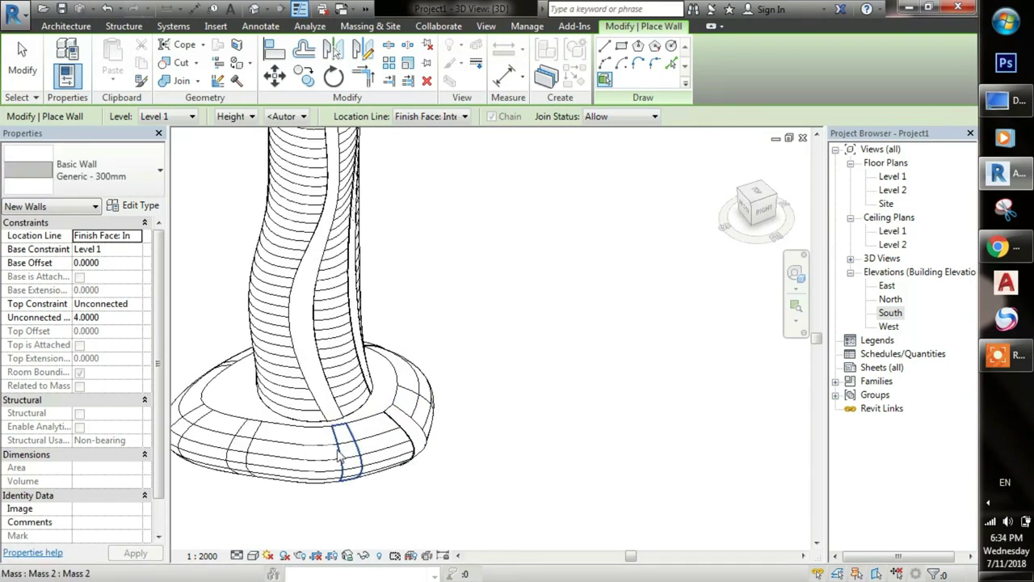
pyautogui.keyDown('shift'); pyautogui.moveTo(341, 458); pyautogui.dragTo(456, 460, button='middle'); pyautogui.keyUp('shift')
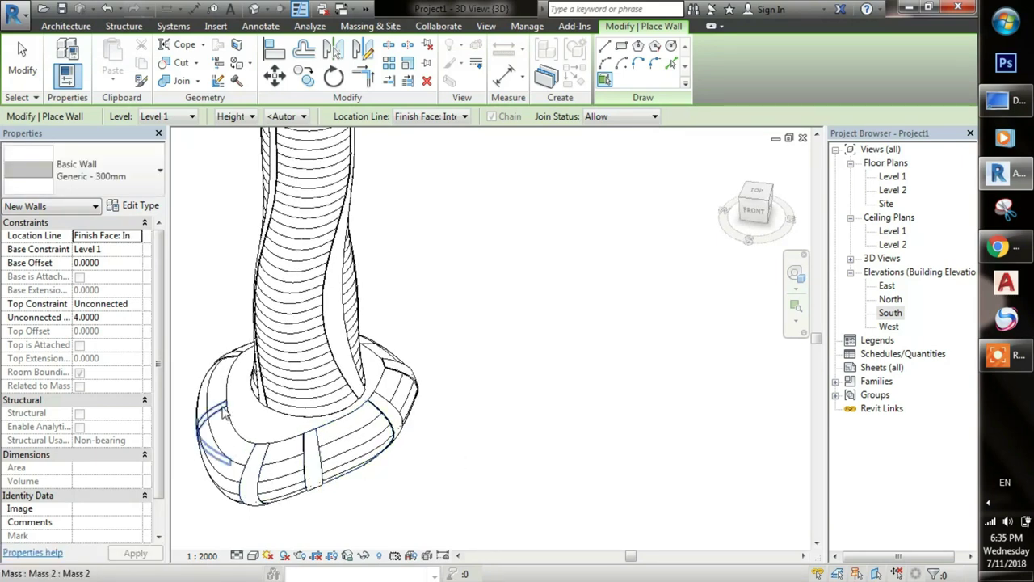
pyautogui.moveTo(226, 414)
pyautogui.keyDown('shift'); pyautogui.mouseDown(button='middle')
pyautogui.moveTo(450, 393)
pyautogui.moveTo(521, 334)
pyautogui.mouseUp(button='middle'); pyautogui.keyUp('shift')
pyautogui.scroll(-3, 440, 389)
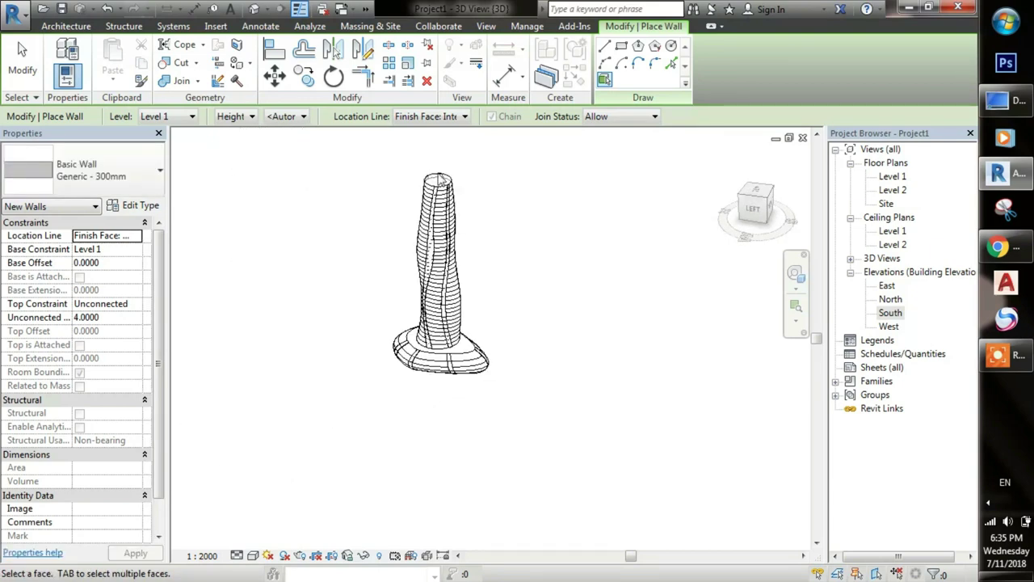
pyautogui.click(372, 26)
# Place a curtain system on the tower's mass face and orbit to check it
pyautogui.click(221, 64)
pyautogui.scroll(1, 428, 311)
pyautogui.scroll(2, 428, 311)
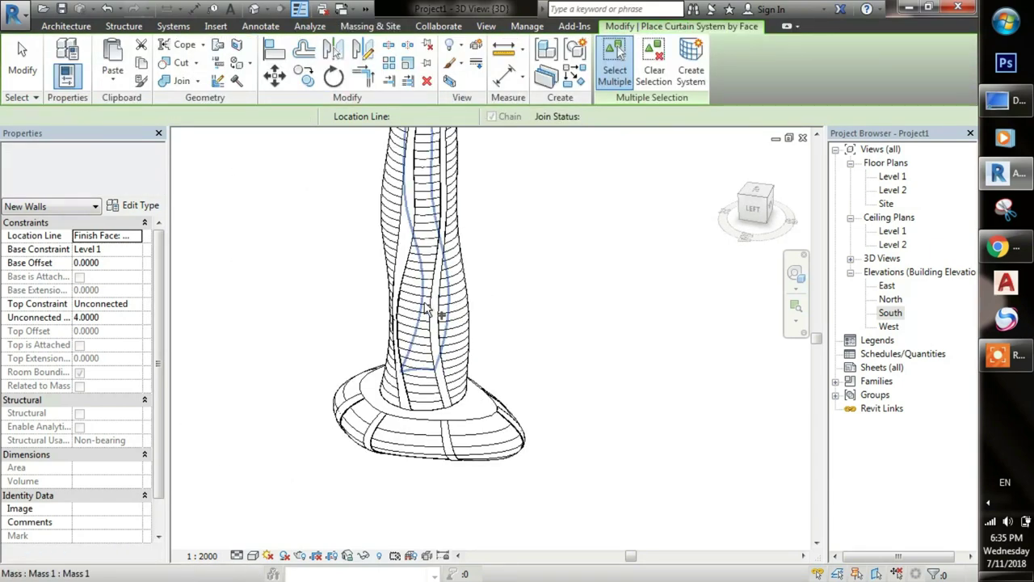
pyautogui.click(425, 394)
pyautogui.moveTo(425, 394)
pyautogui.keyDown('shift'); pyautogui.mouseDown(button='middle')
pyautogui.moveTo(428, 462)
pyautogui.moveTo(337, 426)
pyautogui.mouseUp(button='middle'); pyautogui.keyUp('shift')
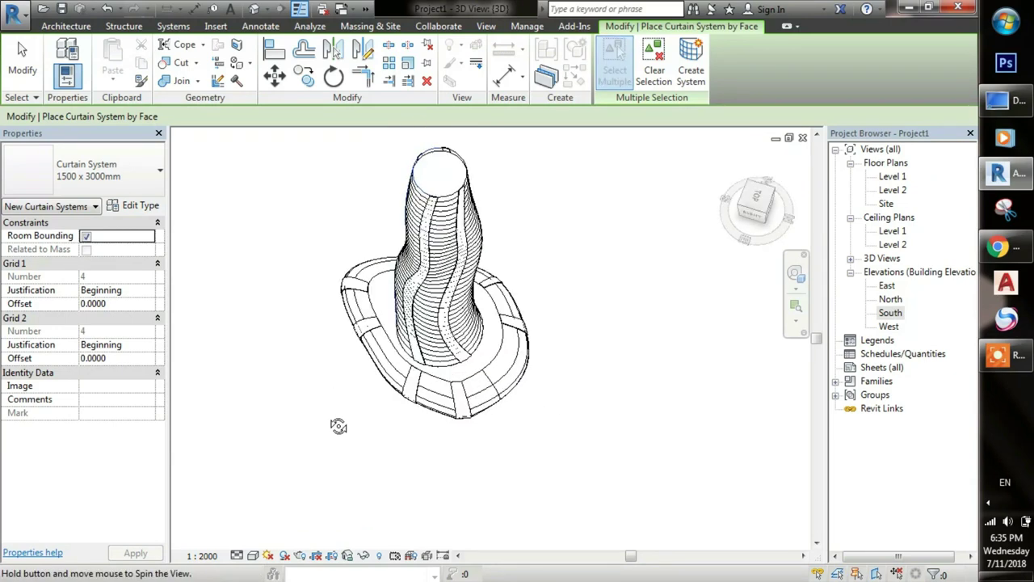
pyautogui.moveTo(440, 363)
pyautogui.keyDown('shift'); pyautogui.mouseDown(button='middle')
pyautogui.moveTo(454, 332)
pyautogui.moveTo(464, 396)
pyautogui.mouseUp(button='middle'); pyautogui.keyUp('shift')
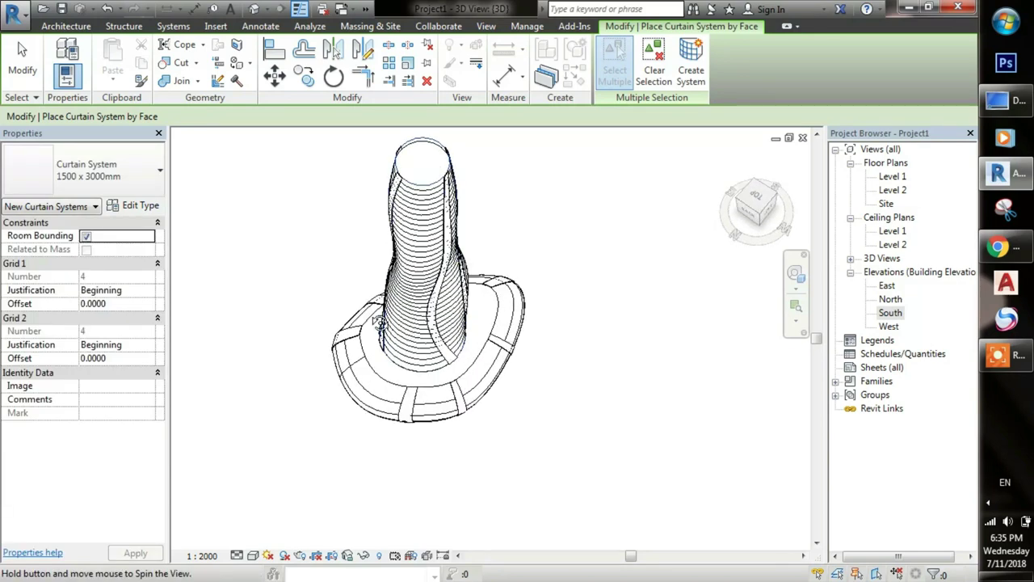
pyautogui.scroll(-2, 495, 308)
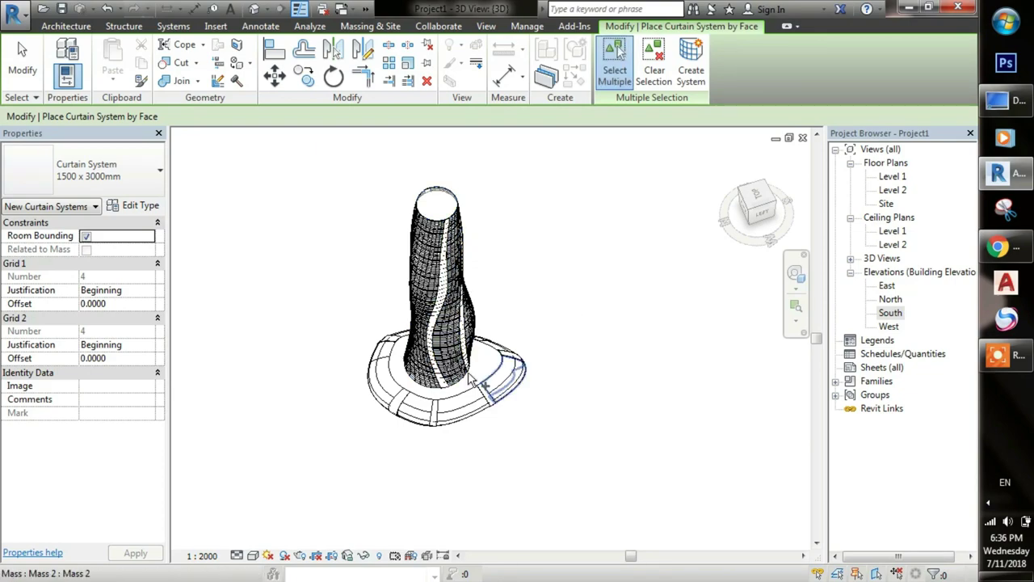
pyautogui.scroll(4, 525, 315)
pyautogui.moveTo(482, 339); pyautogui.dragTo(555, 309, button='middle')
pyautogui.scroll(3, 556, 310)
pyautogui.scroll(3, 545, 325)
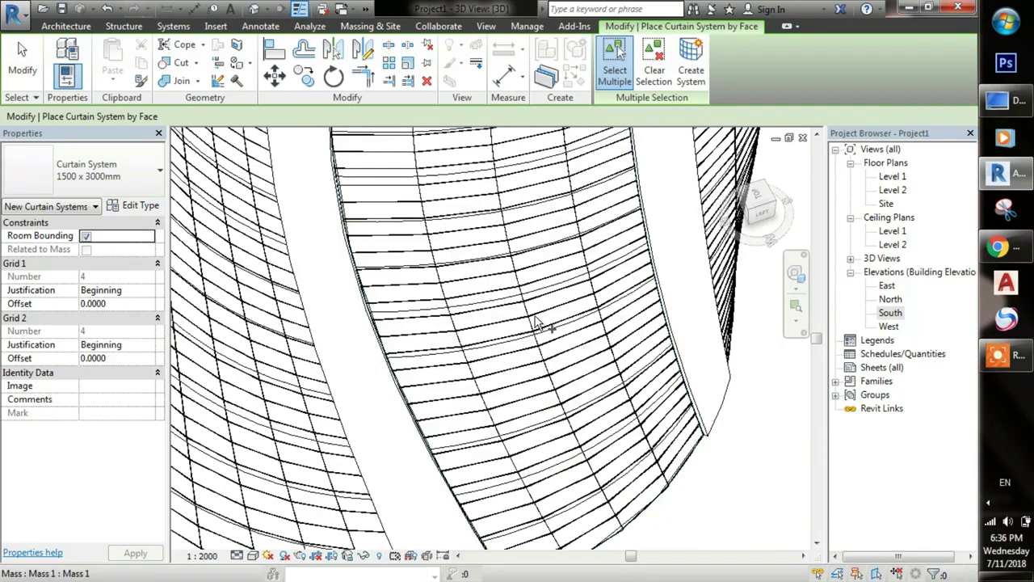
# Finish the curtain system placement and exit the tool
pyautogui.press('Escape')
pyautogui.scroll(-2, 548, 322)
pyautogui.scroll(-1, 538, 327)
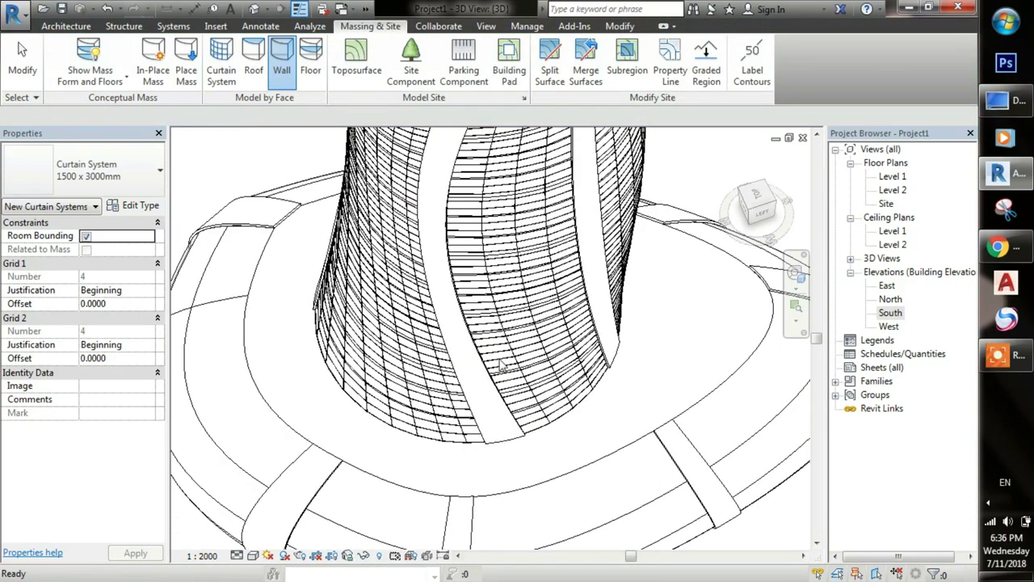
pyautogui.scroll(-2, 529, 331)
pyautogui.scroll(-1, 522, 337)
pyautogui.press('Escape')
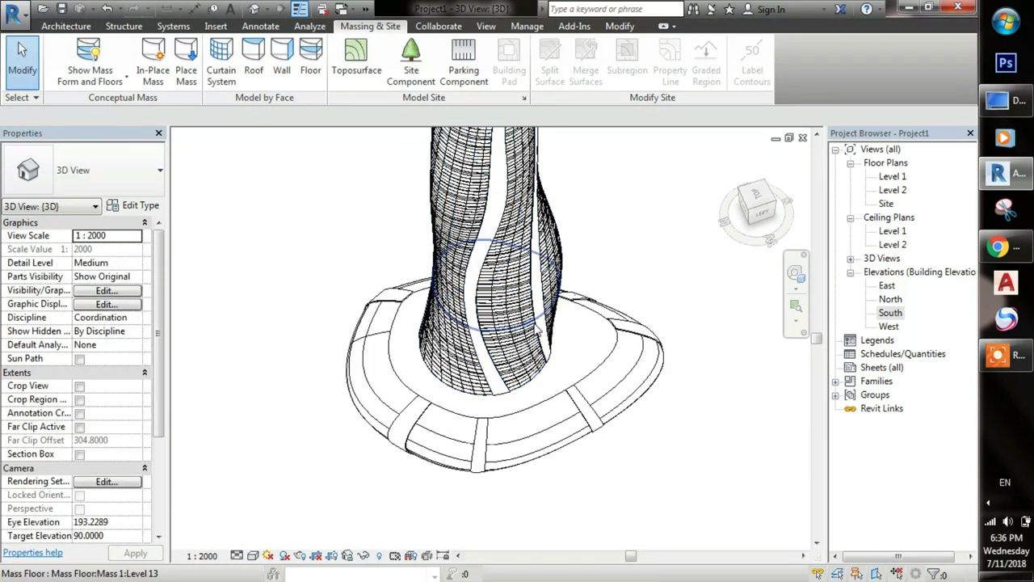
pyautogui.scroll(-1, 533, 315)
pyautogui.scroll(-1, 529, 295)
pyautogui.scroll(-1, 525, 275)
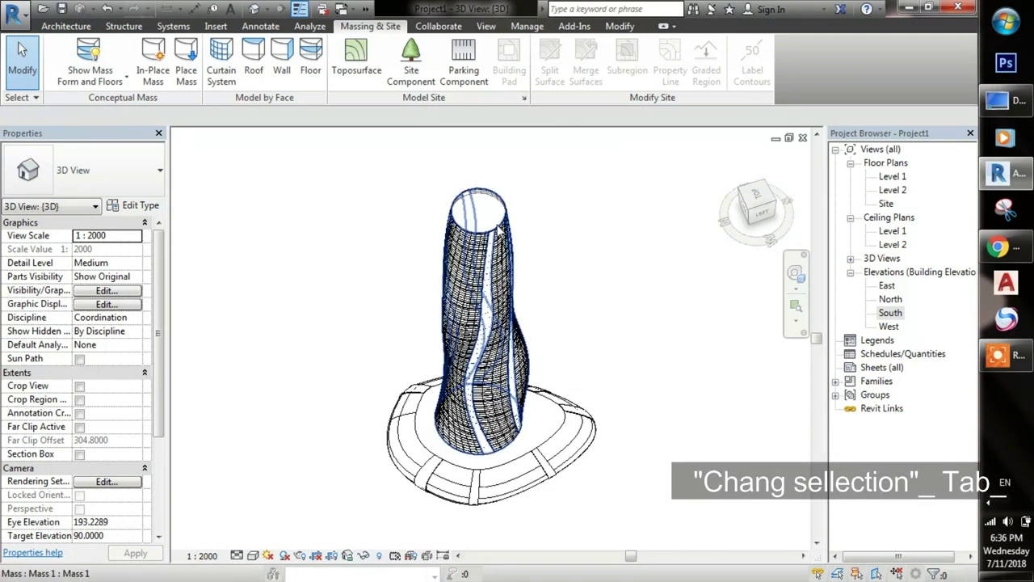
# Select the tower's 1500 x 3000mm curtain system and open its type settings
pyautogui.click(468, 234)
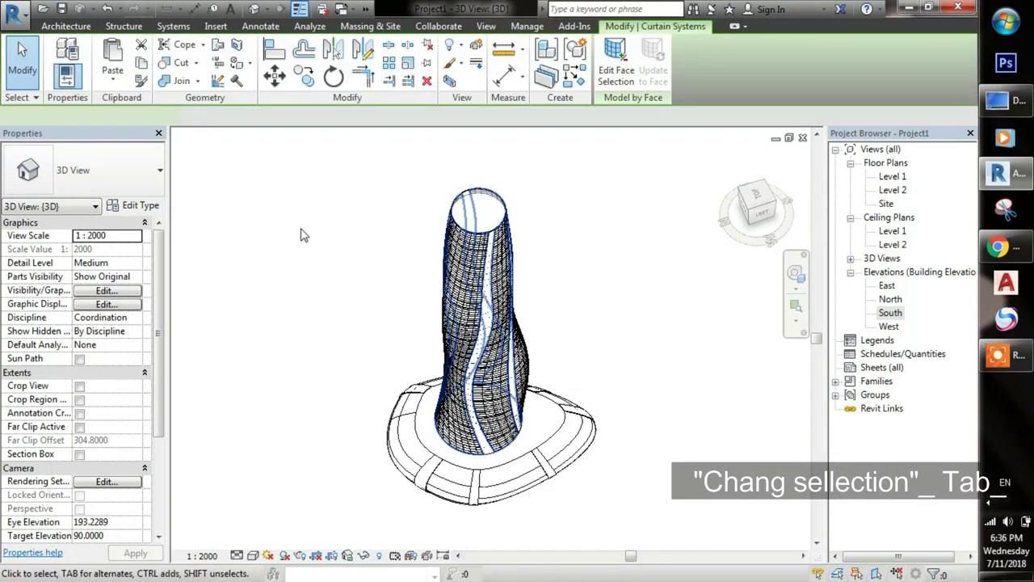
pyautogui.moveTo(341, 269); pyautogui.dragTo(350, 293, button='middle')
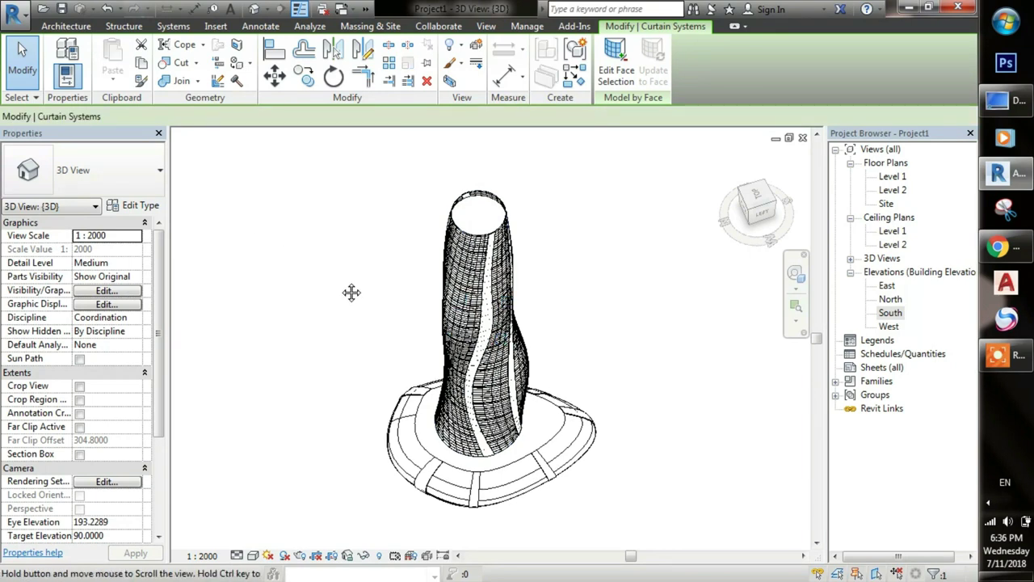
pyautogui.click(139, 207)
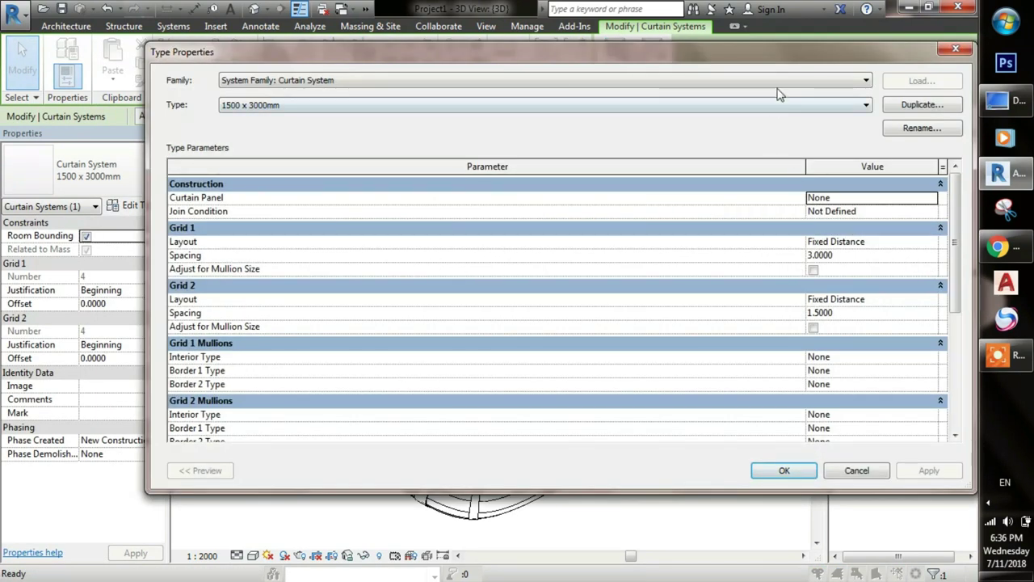
# Change the curtain system type's Grid 1 Layout to Fixed Number and apply it
pyautogui.moveTo(792, 64); pyautogui.dragTo(740, 71)
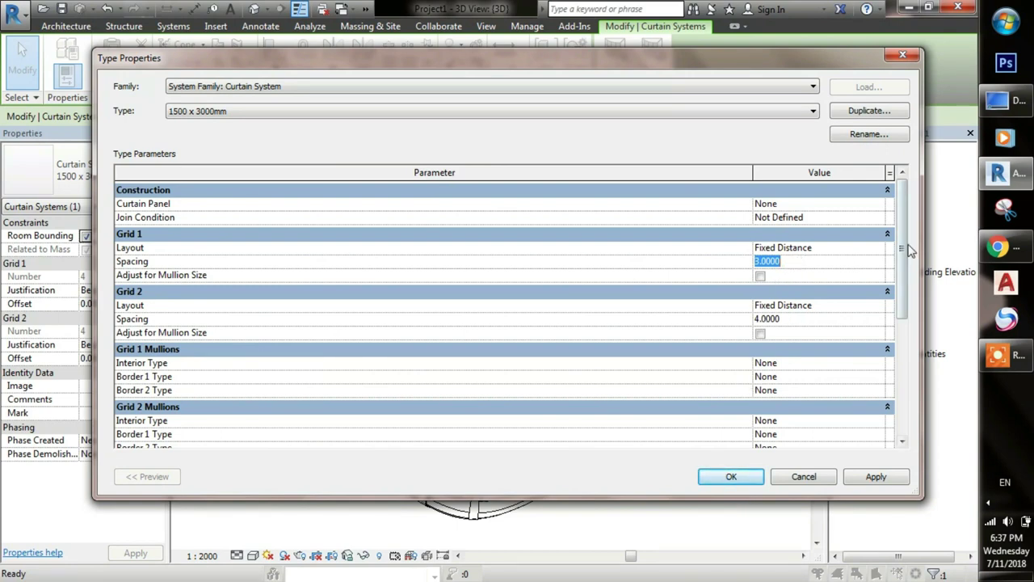
pyautogui.click(877, 248)
pyautogui.click(780, 284)
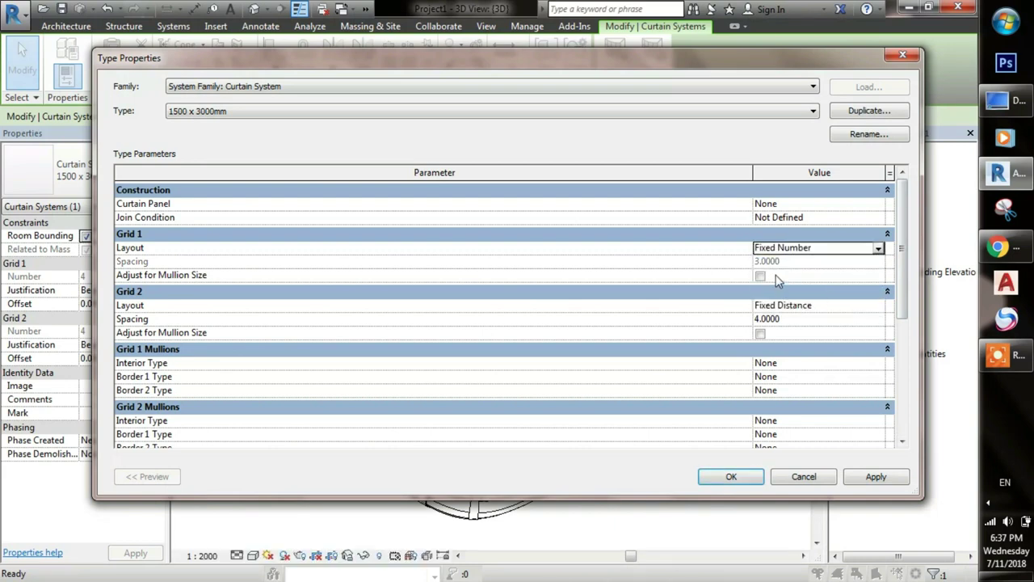
pyautogui.click(738, 479)
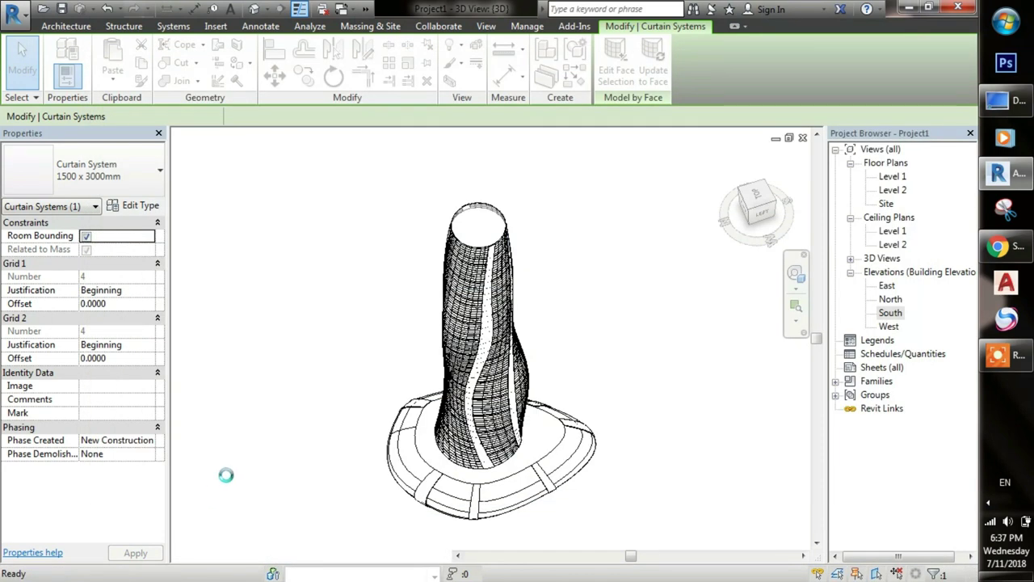
# Inspect the regridded curtain wall from several angles, clear the selection, and start Curtain System
pyautogui.scroll(5, 510, 426)
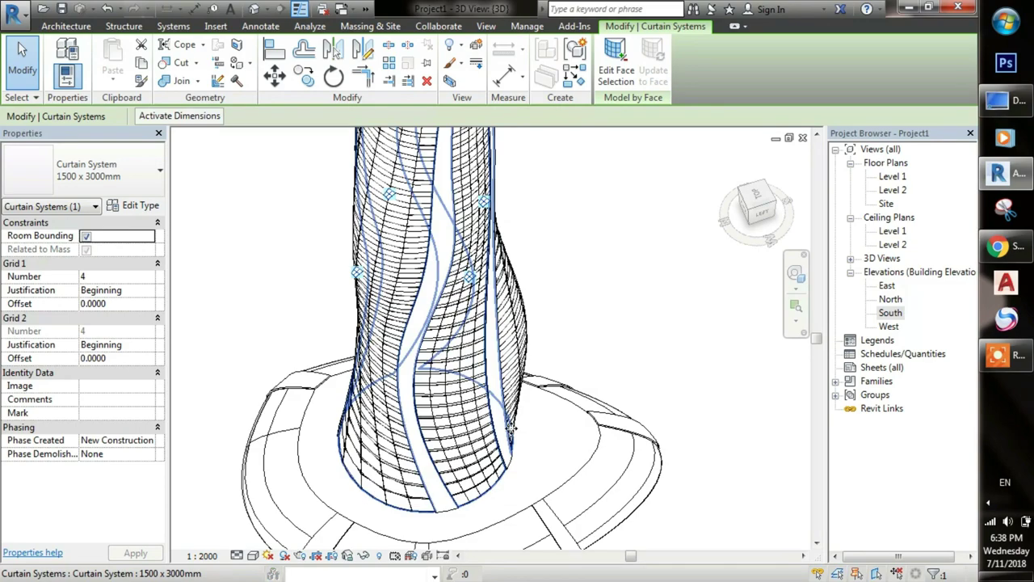
pyautogui.moveTo(510, 426)
pyautogui.mouseDown(button='middle')
pyautogui.moveTo(591, 404)
pyautogui.moveTo(397, 417)
pyautogui.moveTo(363, 406)
pyautogui.mouseUp(button='middle')
pyautogui.scroll(-3, 565, 422)
pyautogui.moveTo(664, 449)
pyautogui.keyDown('shift'); pyautogui.mouseDown(button='middle')
pyautogui.moveTo(418, 420)
pyautogui.moveTo(604, 431)
pyautogui.mouseUp(button='middle'); pyautogui.keyUp('shift')
pyautogui.scroll(3, 604, 430)
pyautogui.press('Escape')
pyautogui.scroll(-2, 605, 430)
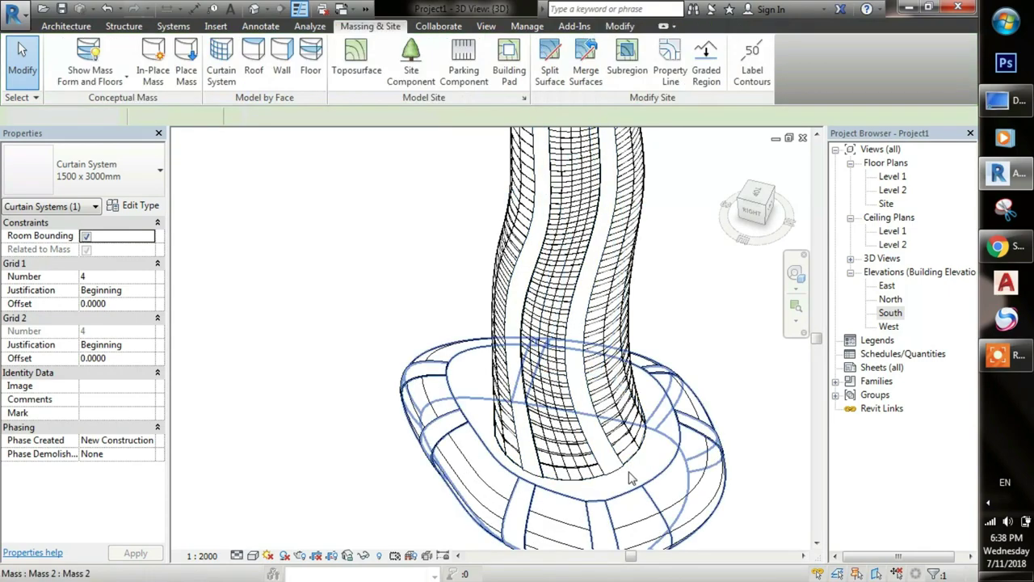
pyautogui.moveTo(396, 445)
pyautogui.keyDown('shift'); pyautogui.mouseDown(button='middle')
pyautogui.moveTo(487, 464)
pyautogui.moveTo(550, 457)
pyautogui.moveTo(312, 387)
pyautogui.moveTo(305, 335)
pyautogui.mouseUp(button='middle'); pyautogui.keyUp('shift')
pyautogui.scroll(-3, 517, 461)
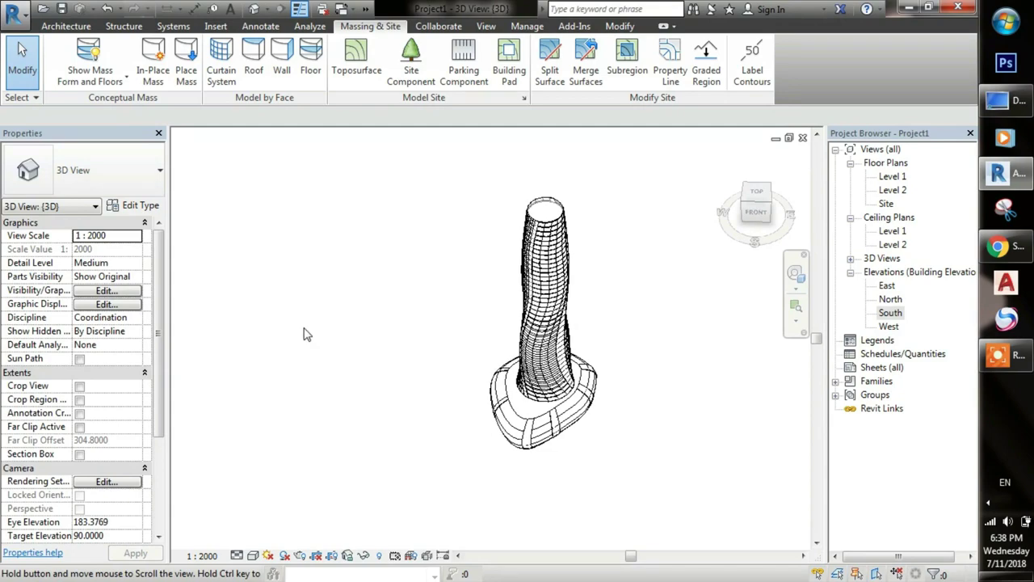
pyautogui.click(222, 64)
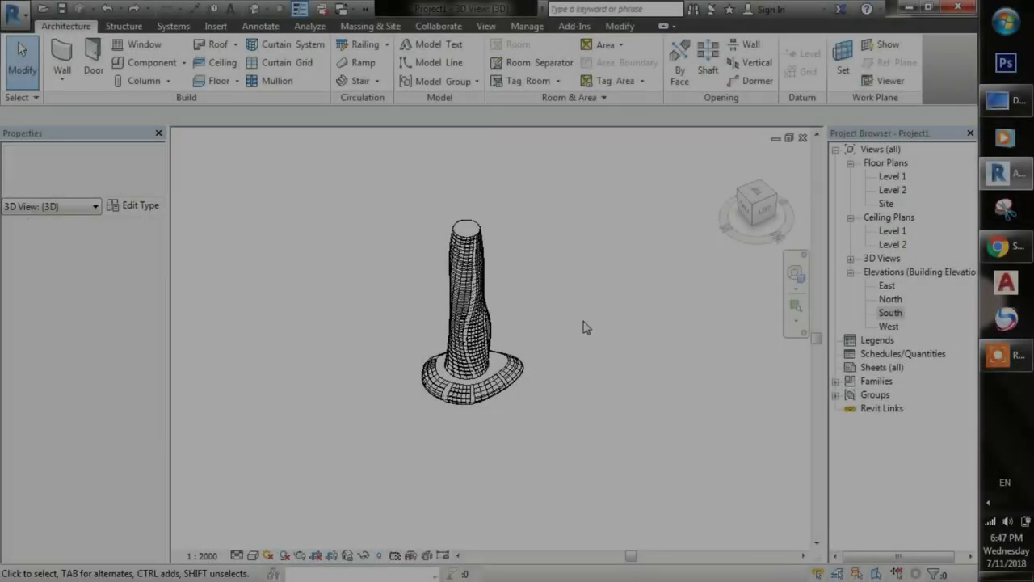
# Create an in-place mass named Mass 3, skipping the save reminder, and choose the Circle tool
pyautogui.moveTo(584, 326)
pyautogui.keyDown('shift'); pyautogui.mouseDown(button='middle')
pyautogui.moveTo(427, 473)
pyautogui.moveTo(529, 397)
pyautogui.moveTo(617, 575)
pyautogui.mouseUp(button='middle'); pyautogui.keyUp('shift')
pyautogui.click(370, 26)
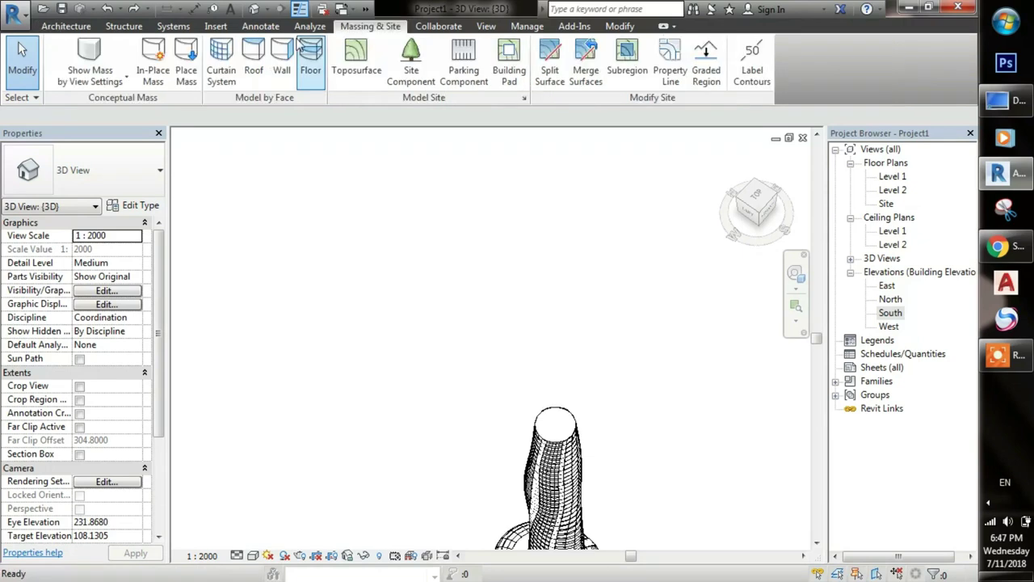
pyautogui.click(168, 52)
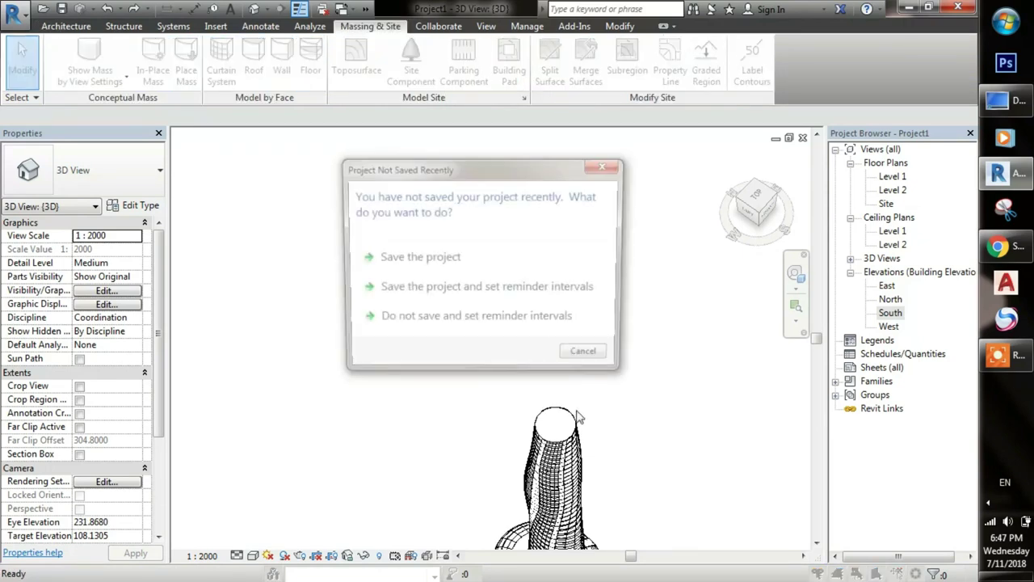
pyautogui.click(590, 358)
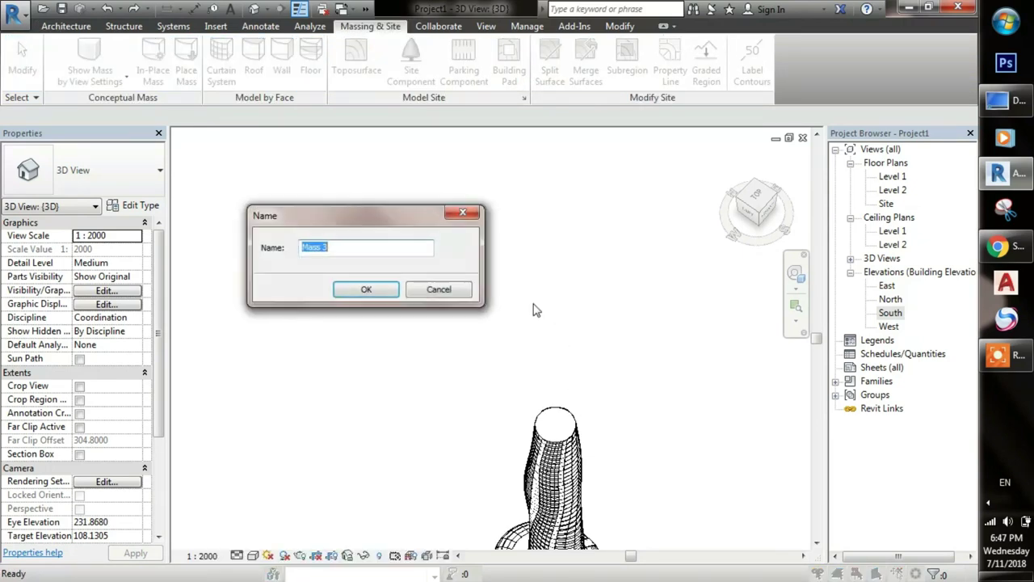
pyautogui.click(383, 298)
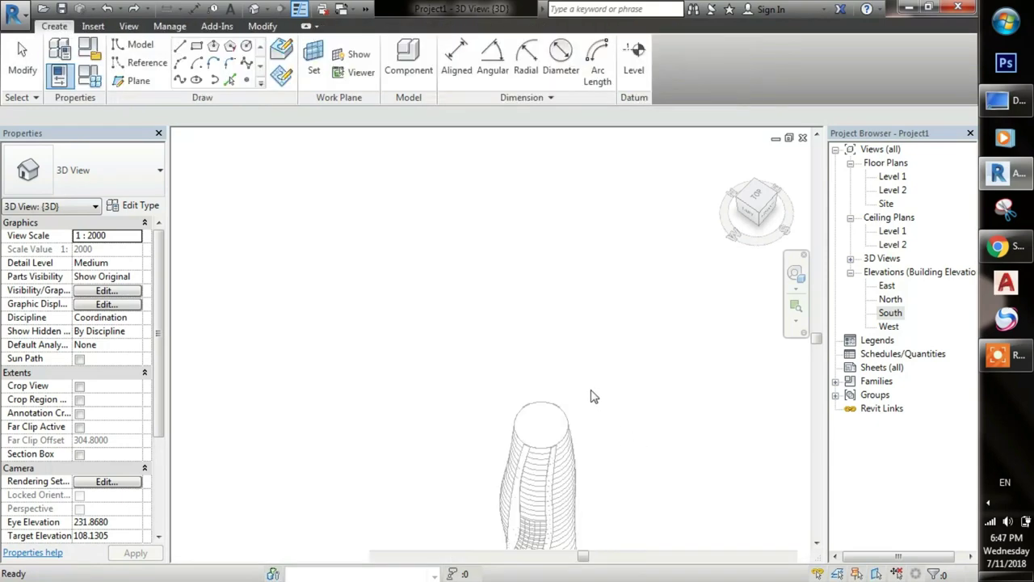
pyautogui.scroll(-2, 573, 323)
pyautogui.click(247, 45)
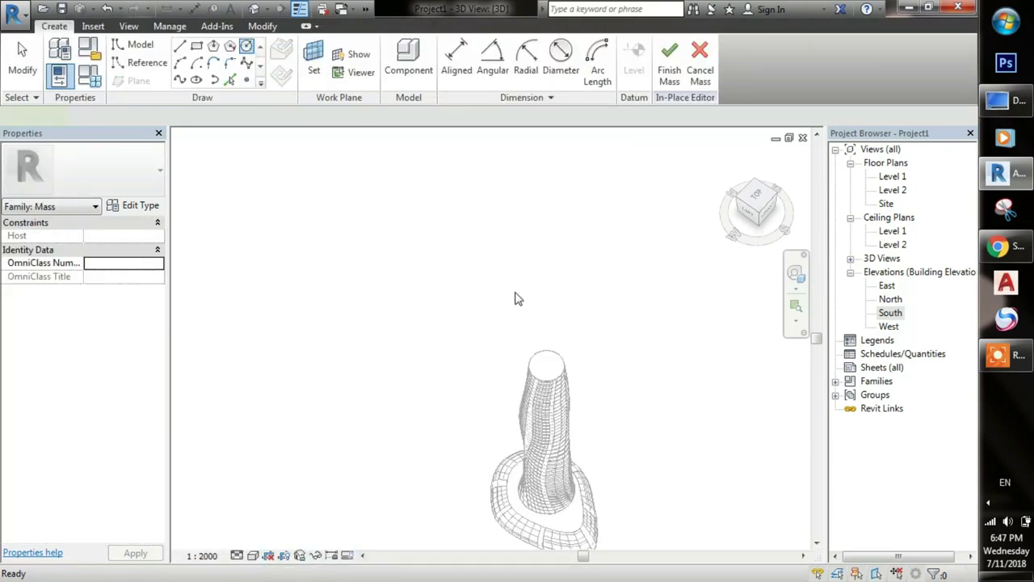
# Draw a radius 6.7 circle snapped (SC) to the centre of the tower's top opening
pyautogui.scroll(3, 553, 358)
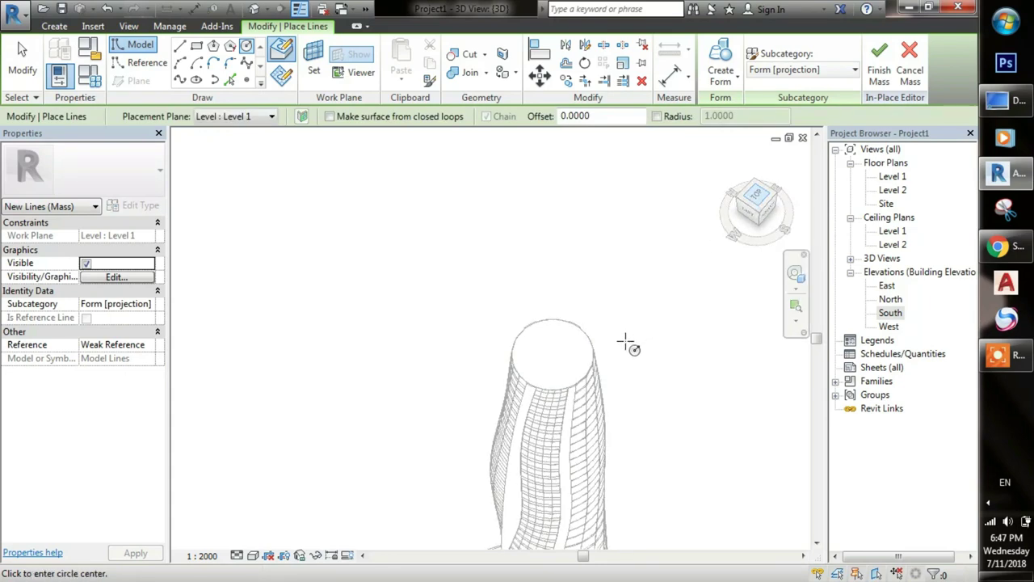
pyautogui.scroll(2, 521, 417)
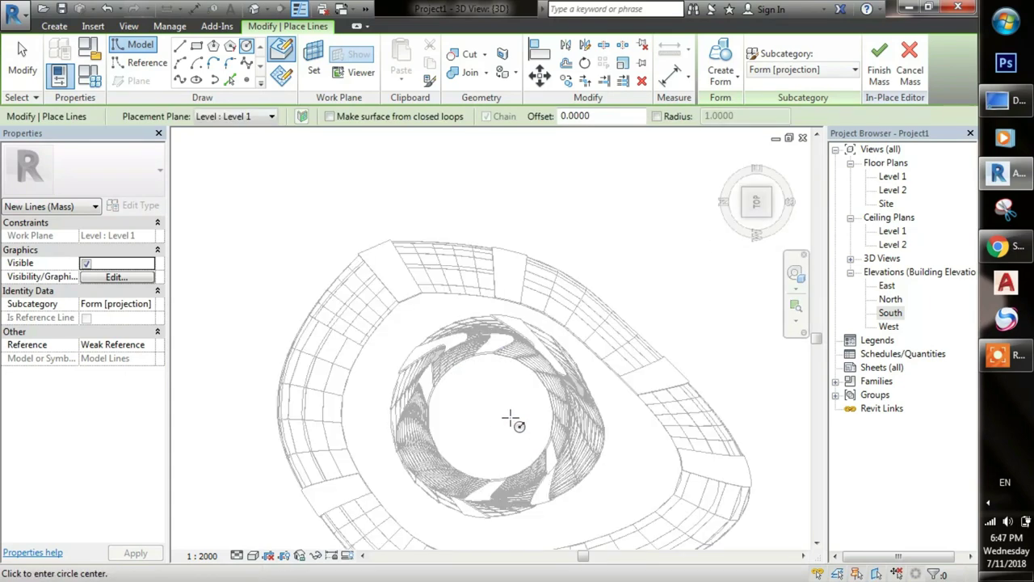
pyautogui.scroll(2, 513, 416)
pyautogui.scroll(2, 488, 400)
pyautogui.click(424, 341)
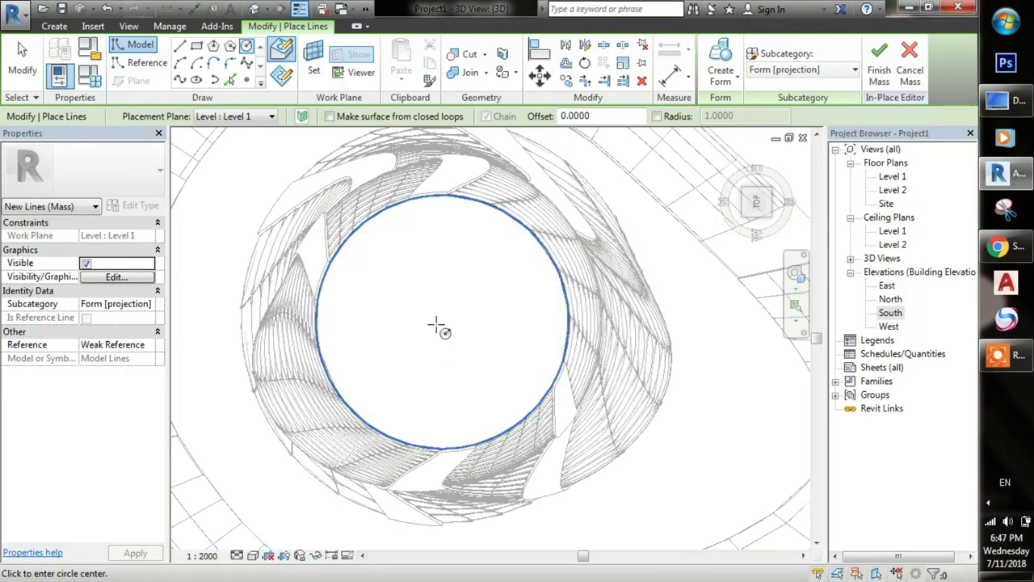
pyautogui.press('s')
pyautogui.press('c')
pyautogui.click(473, 203)
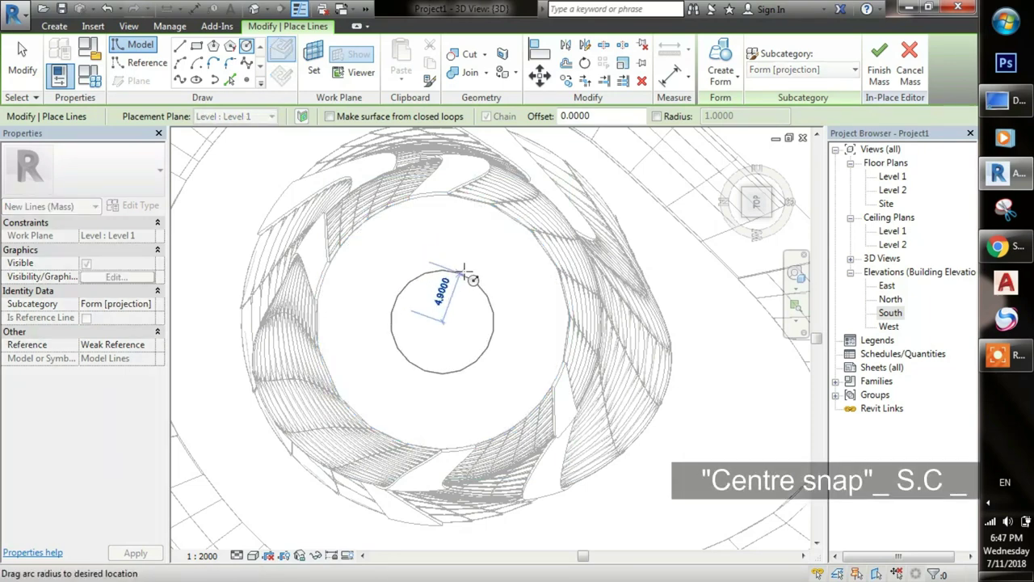
pyautogui.click(476, 258)
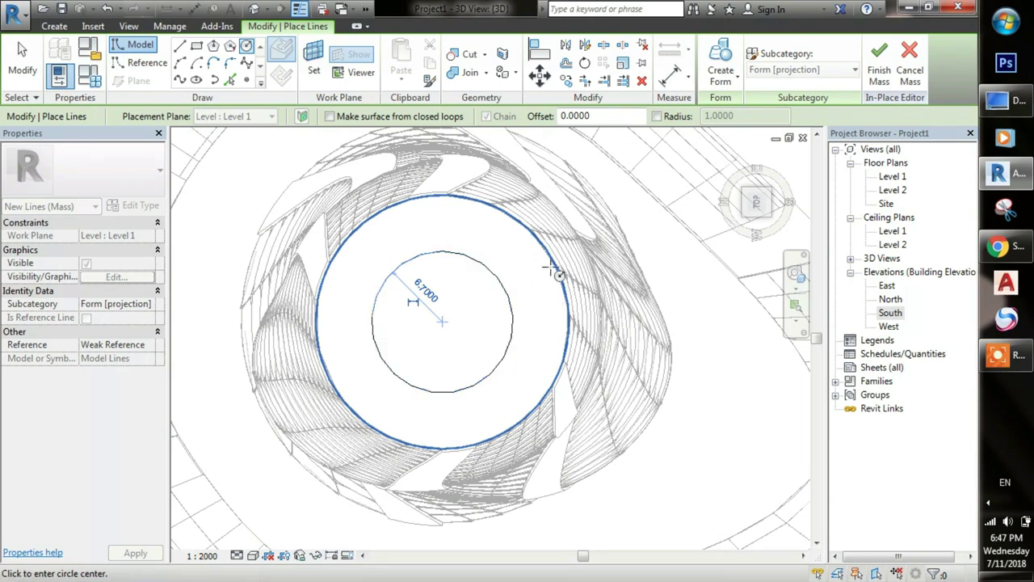
pyautogui.press('Escape')
pyautogui.press('Escape')
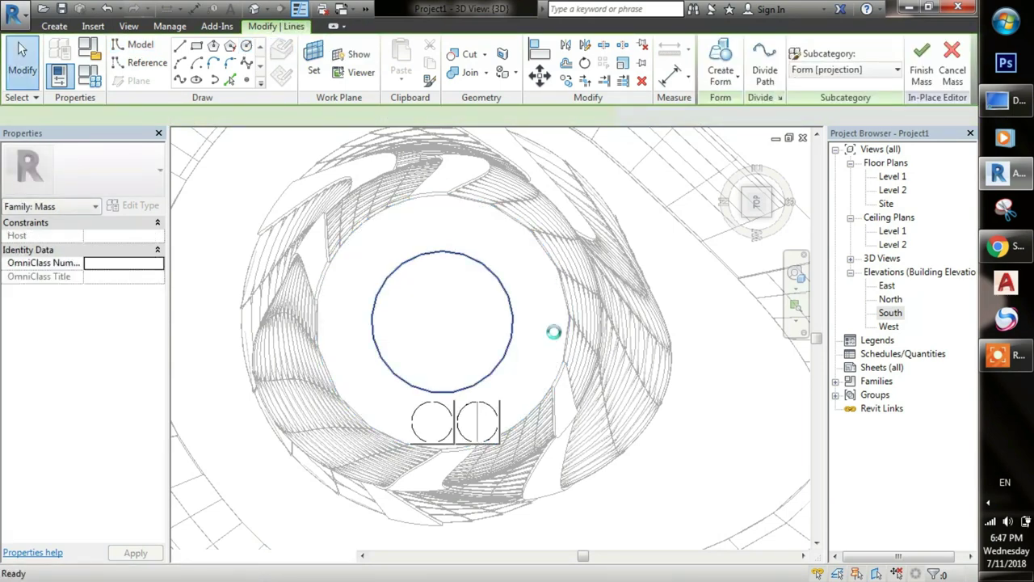
pyautogui.scroll(-3, 555, 337)
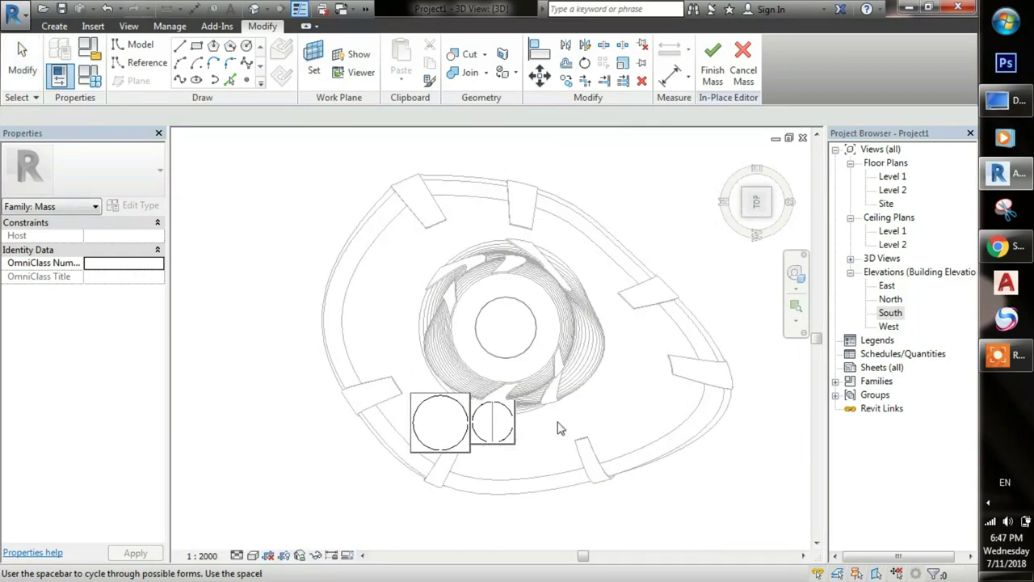
# Extrude the circle into a solid cylinder capping the tower and view it from the side
pyautogui.press('Return')
pyautogui.keyDown('shift'); pyautogui.moveTo(572, 337); pyautogui.dragTo(581, 268, button='middle'); pyautogui.keyUp('shift')
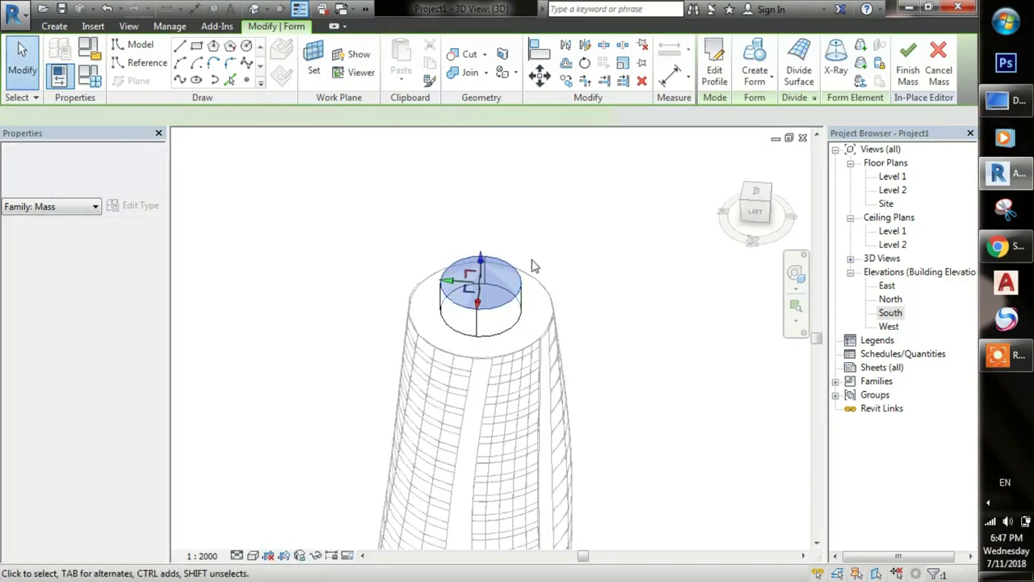
pyautogui.scroll(-3, 533, 267)
pyautogui.keyDown('shift'); pyautogui.moveTo(550, 411); pyautogui.dragTo(674, 280, button='middle'); pyautogui.keyUp('shift')
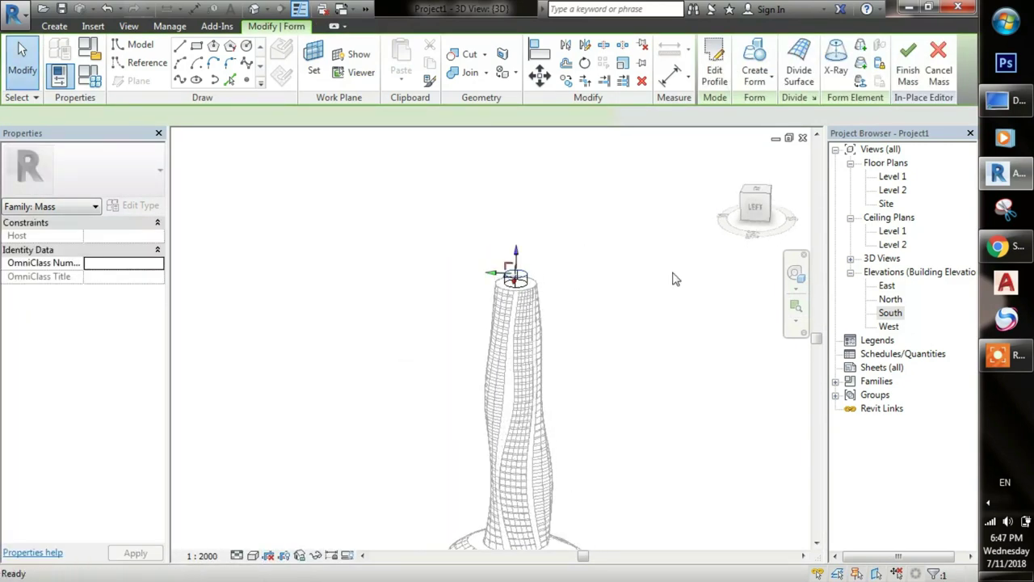
pyautogui.click(755, 212)
pyautogui.scroll(-3, 622, 266)
pyautogui.scroll(1, 717, 223)
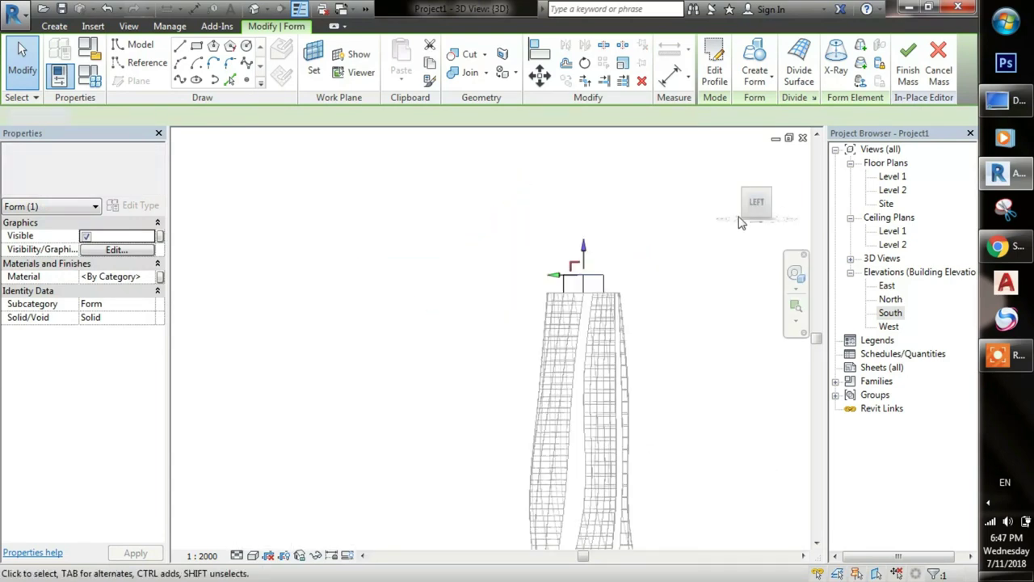
pyautogui.click(716, 222)
pyautogui.moveTo(751, 206)
pyautogui.mouseDown()
pyautogui.moveTo(642, 254)
pyautogui.moveTo(579, 267)
pyautogui.mouseUp()
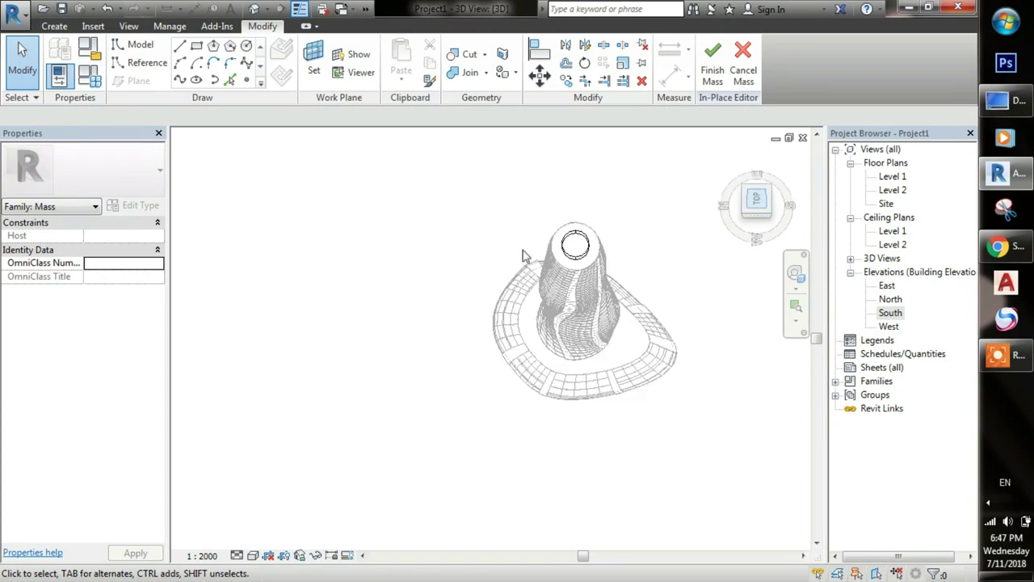
pyautogui.click(134, 45)
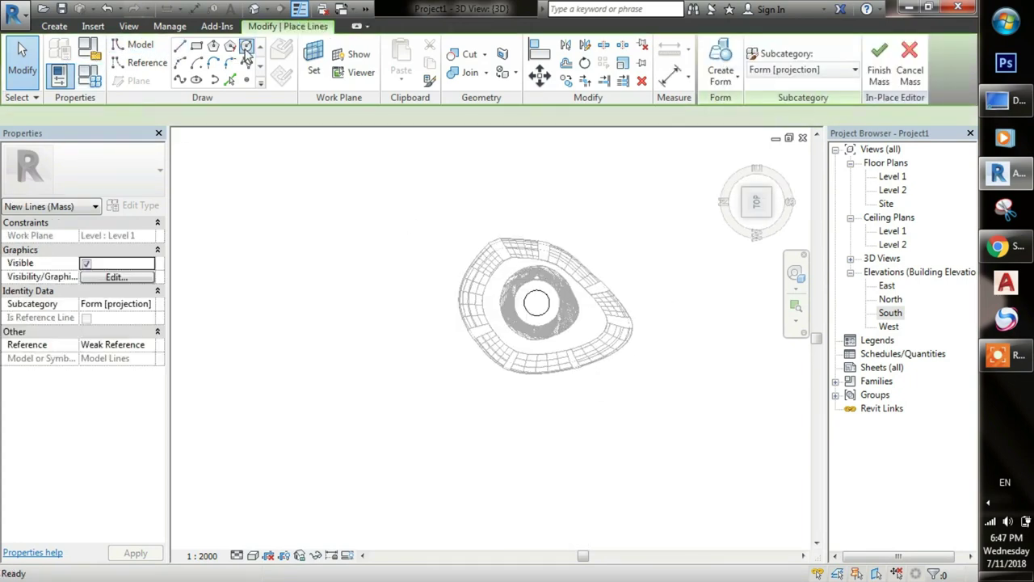
# Draw a smaller radius 3.5 circle concentric with the crown circle
pyautogui.scroll(3, 517, 332)
pyautogui.scroll(4, 500, 325)
pyautogui.moveTo(492, 338); pyautogui.dragTo(449, 334, button='middle')
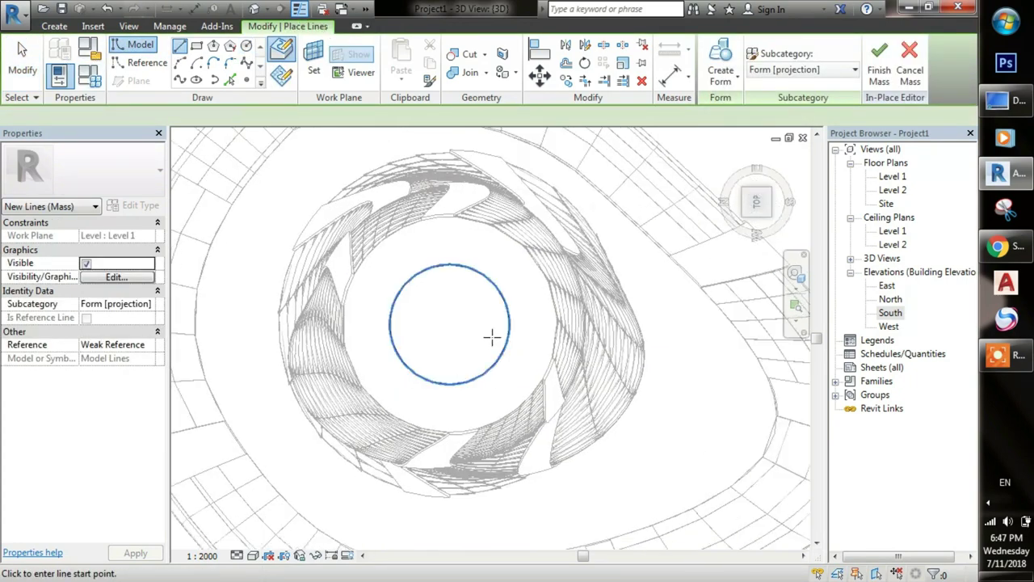
pyautogui.click(426, 326)
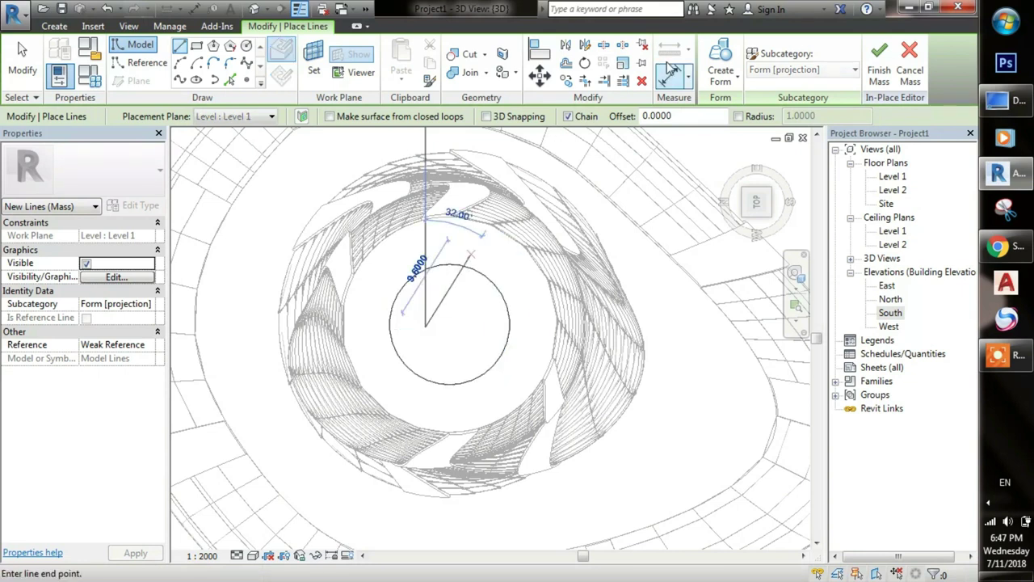
pyautogui.press('Escape')
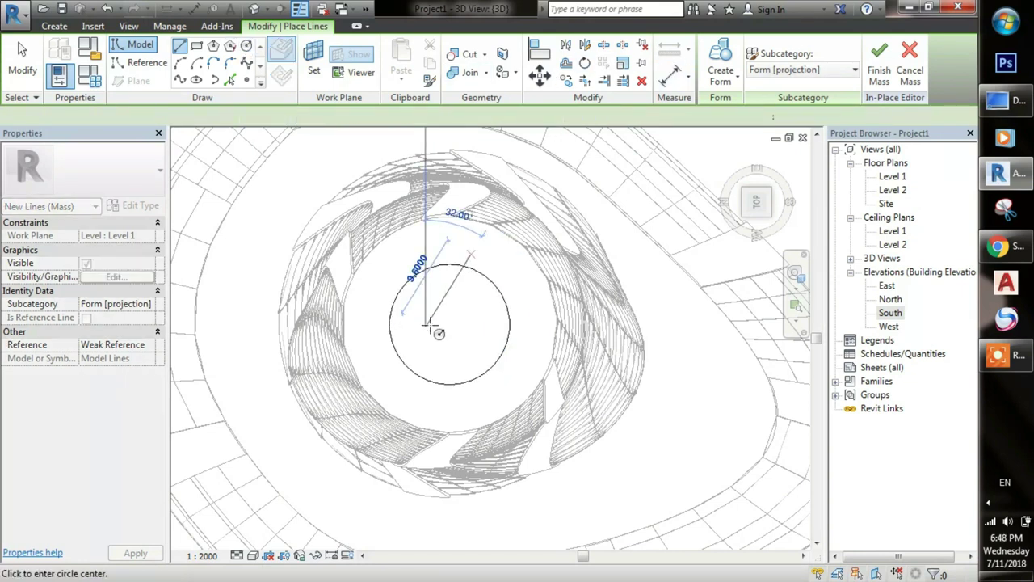
pyautogui.click(426, 325)
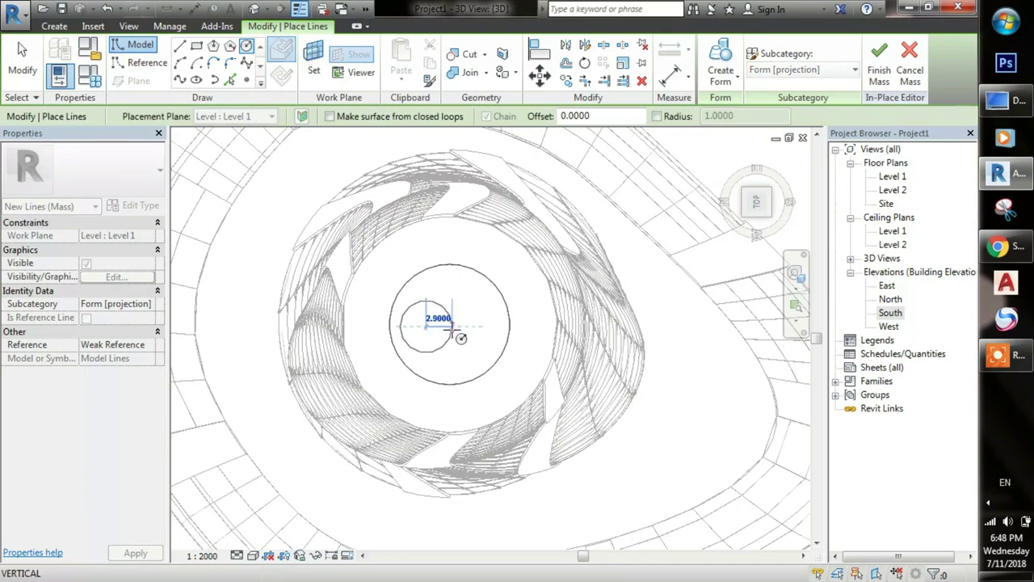
pyautogui.click(453, 326)
pyautogui.press('Escape')
# Select both circles and extrude them into a narrower solid cylinder
pyautogui.click(450, 319)
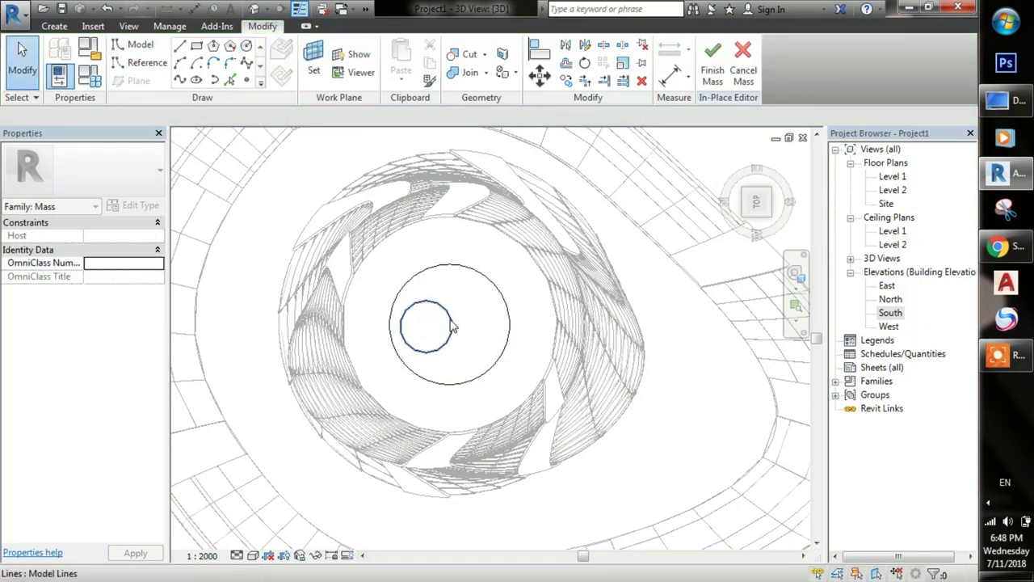
pyautogui.click(450, 319)
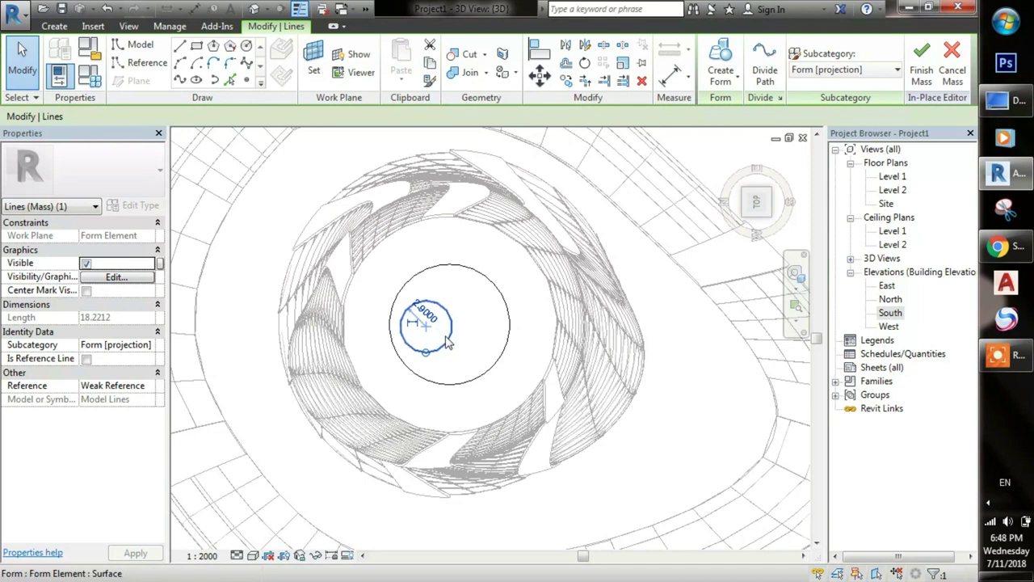
pyautogui.moveTo(449, 342); pyautogui.dragTo(453, 339)
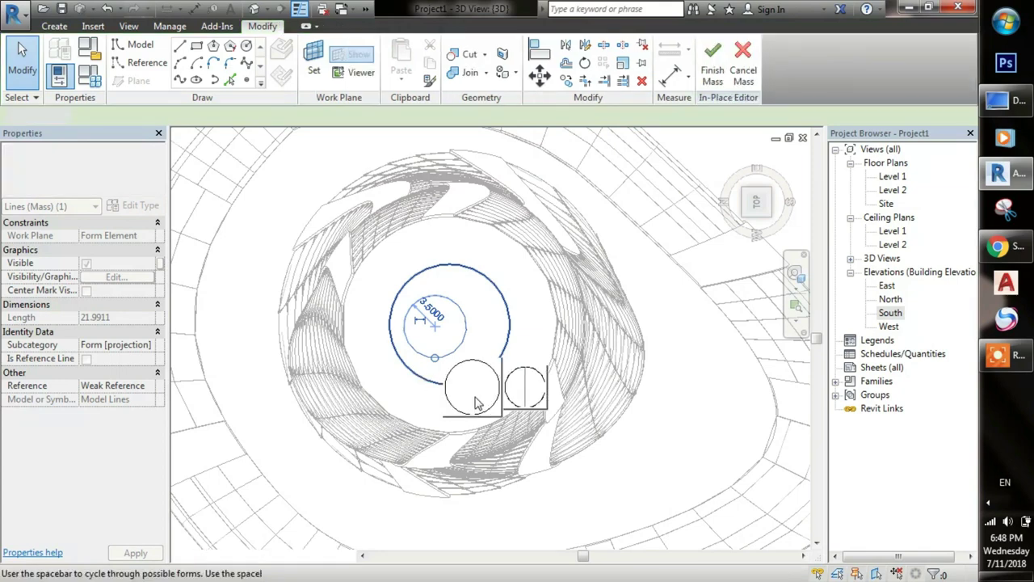
pyautogui.scroll(-5, 471, 433)
pyautogui.keyDown('shift'); pyautogui.moveTo(471, 433); pyautogui.dragTo(458, 383, button='middle'); pyautogui.keyUp('shift')
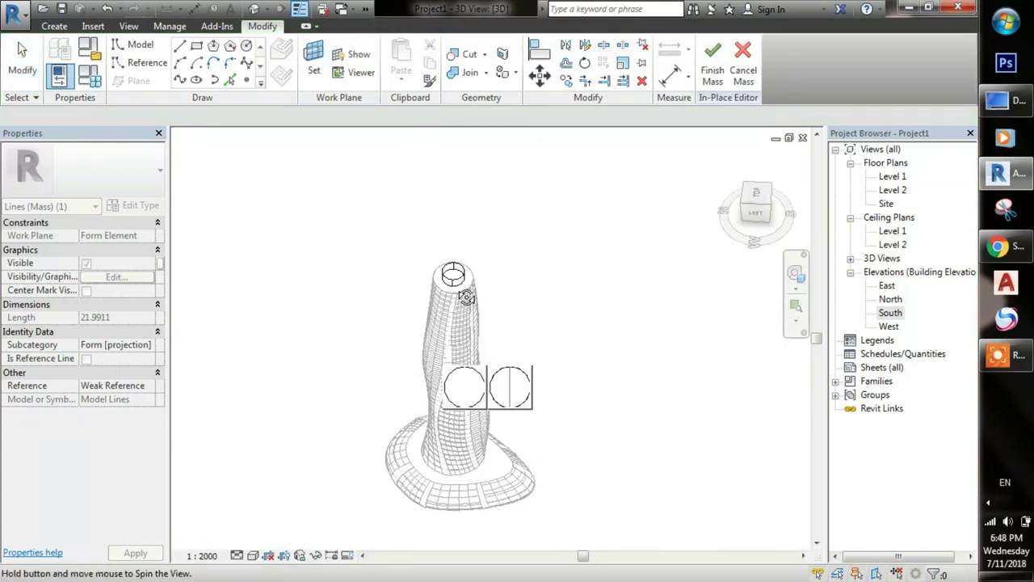
pyautogui.click(458, 382)
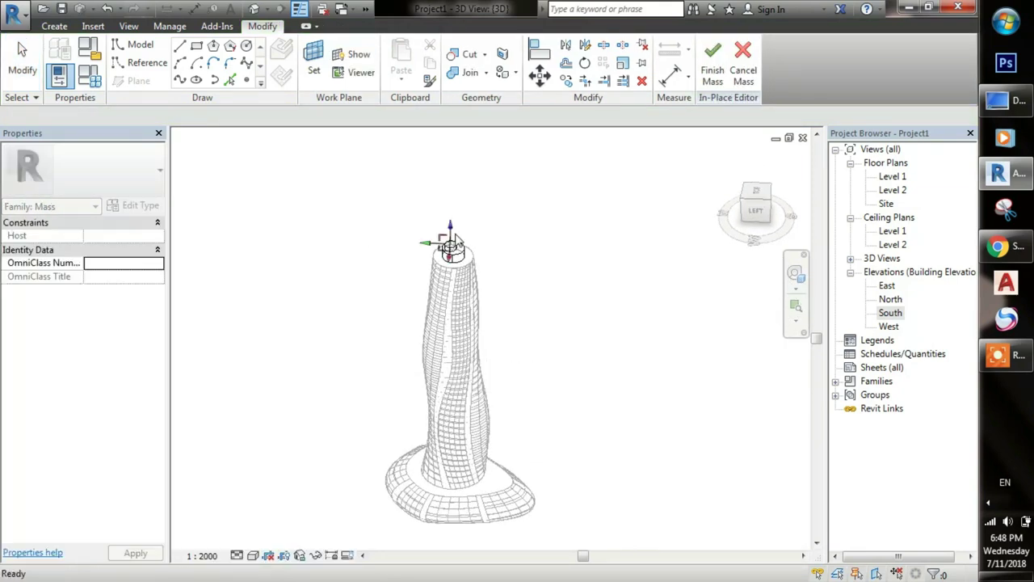
# Draw a tiny circle centred on the top face of the upper cylinder
pyautogui.scroll(3, 447, 243)
pyautogui.scroll(2, 434, 270)
pyautogui.click(440, 282)
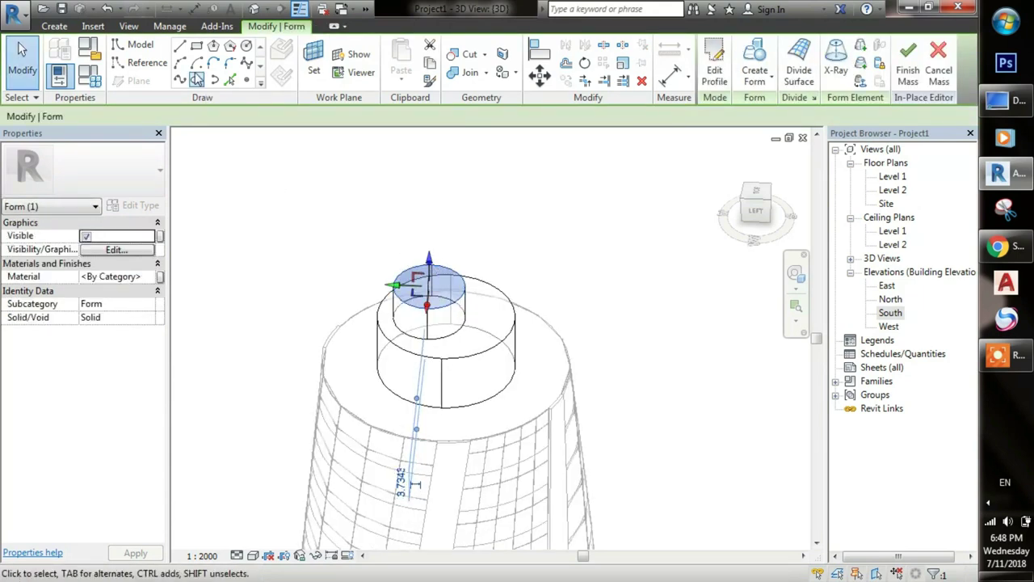
pyautogui.click(246, 46)
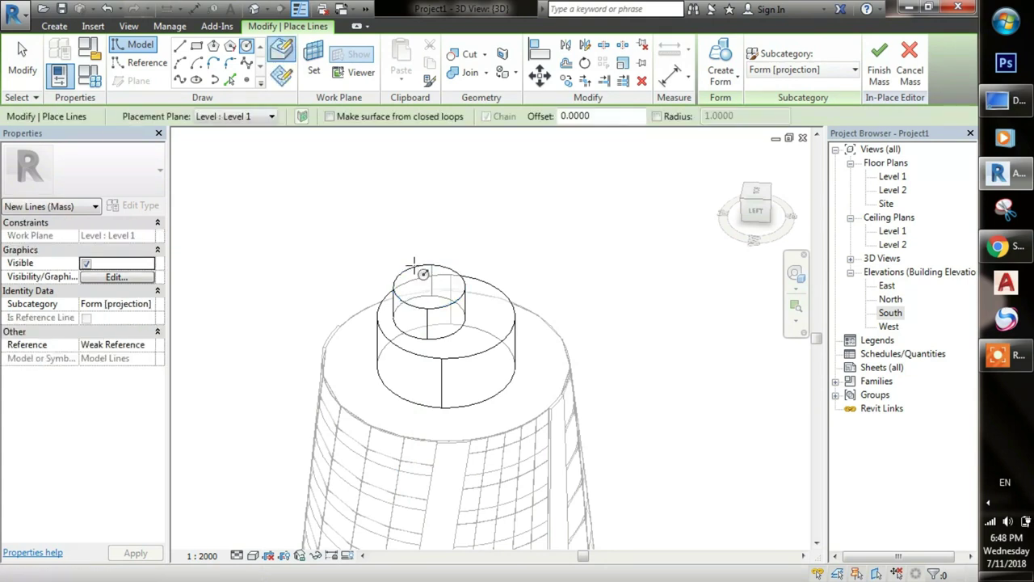
pyautogui.moveTo(338, 179); pyautogui.dragTo(337, 187, button='middle')
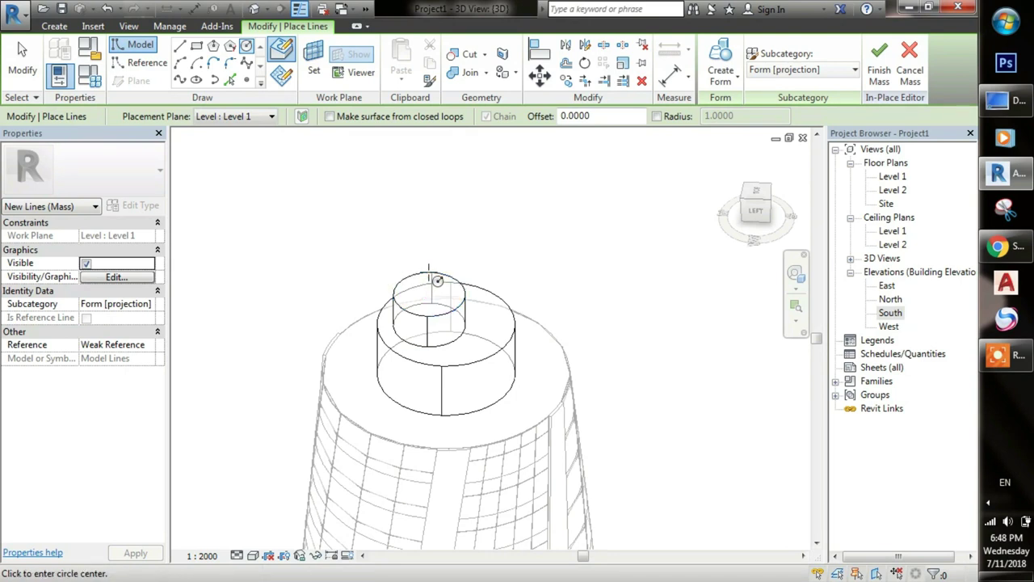
pyautogui.click(435, 284)
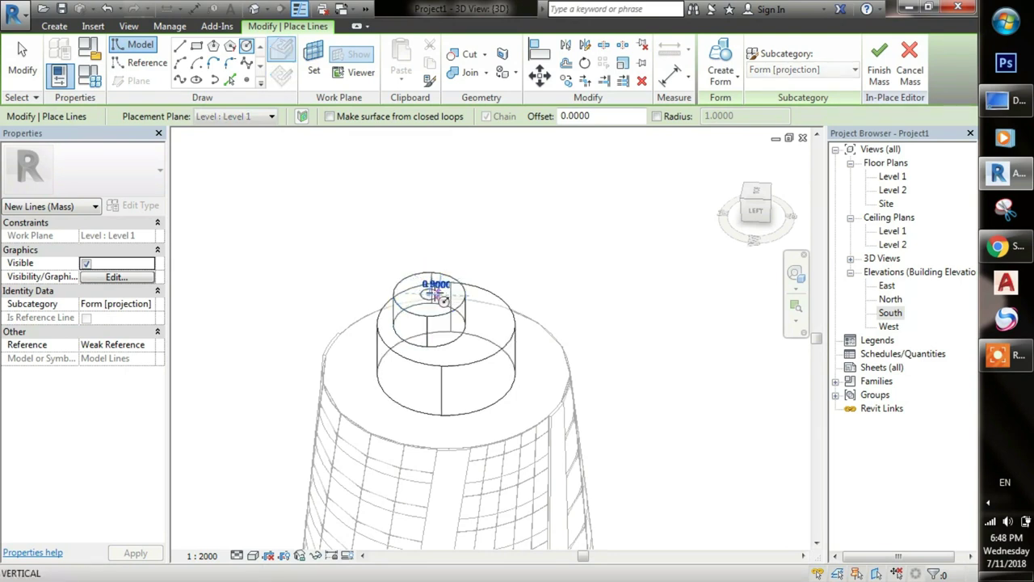
pyautogui.scroll(2, 442, 300)
pyautogui.click(437, 296)
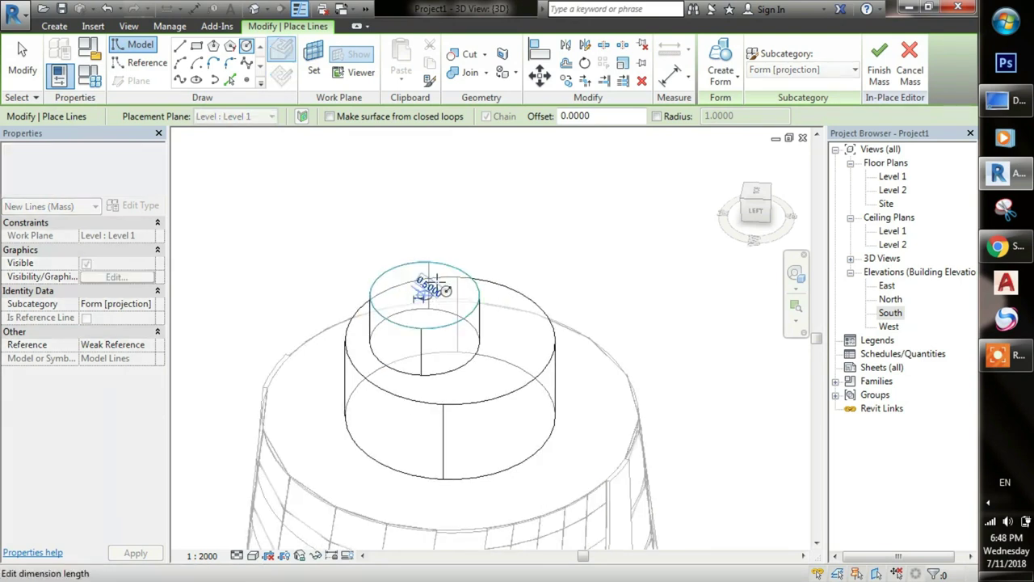
pyautogui.scroll(-1, 436, 296)
pyautogui.press('Escape')
pyautogui.press('Escape')
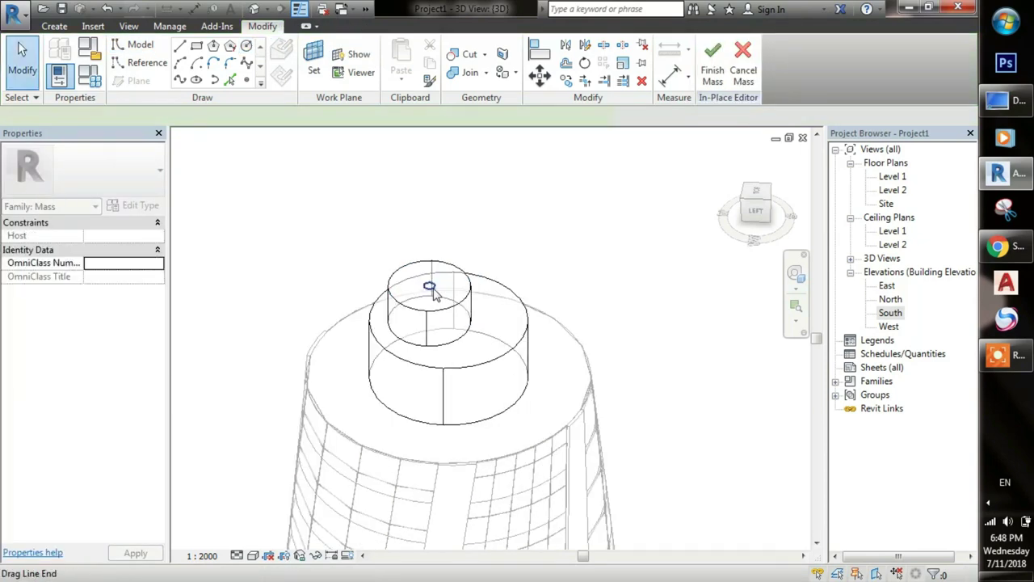
# Extrude the tiny circle into a tall slender spire and finish Mass 3
pyautogui.click(434, 285)
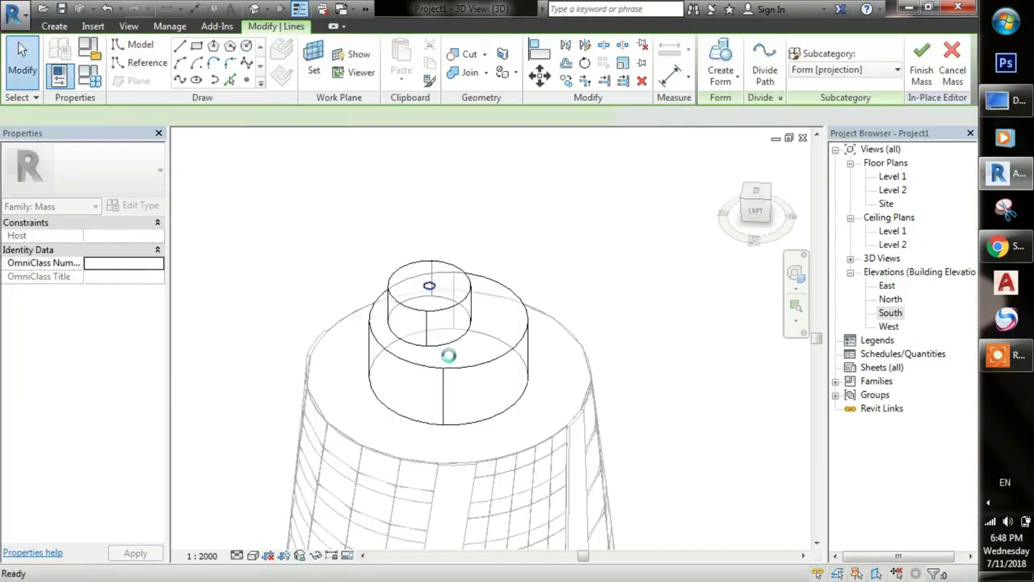
pyautogui.click(484, 343)
pyautogui.scroll(-2, 473, 230)
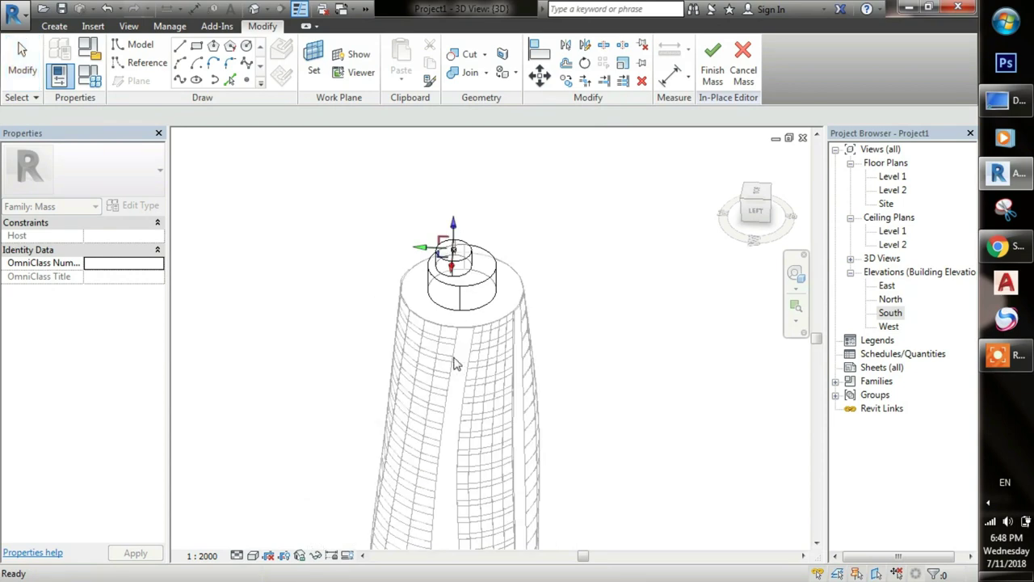
pyautogui.scroll(-2, 455, 364)
pyautogui.click(452, 284)
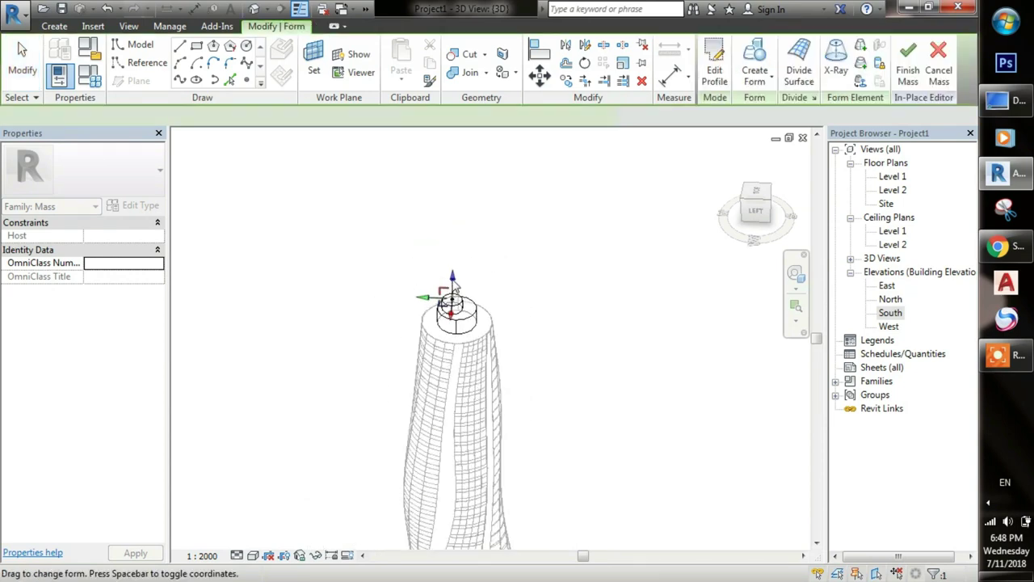
pyautogui.click(518, 254)
pyautogui.scroll(-2, 520, 270)
pyautogui.scroll(-1, 525, 275)
pyautogui.keyDown('shift'); pyautogui.moveTo(571, 416); pyautogui.dragTo(621, 290, button='middle'); pyautogui.keyUp('shift')
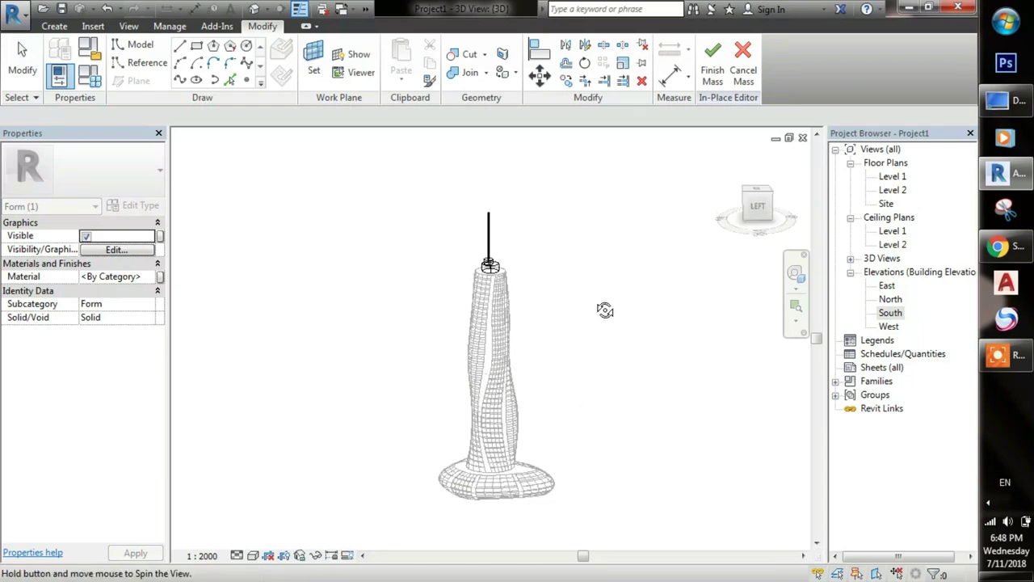
pyautogui.click(721, 158)
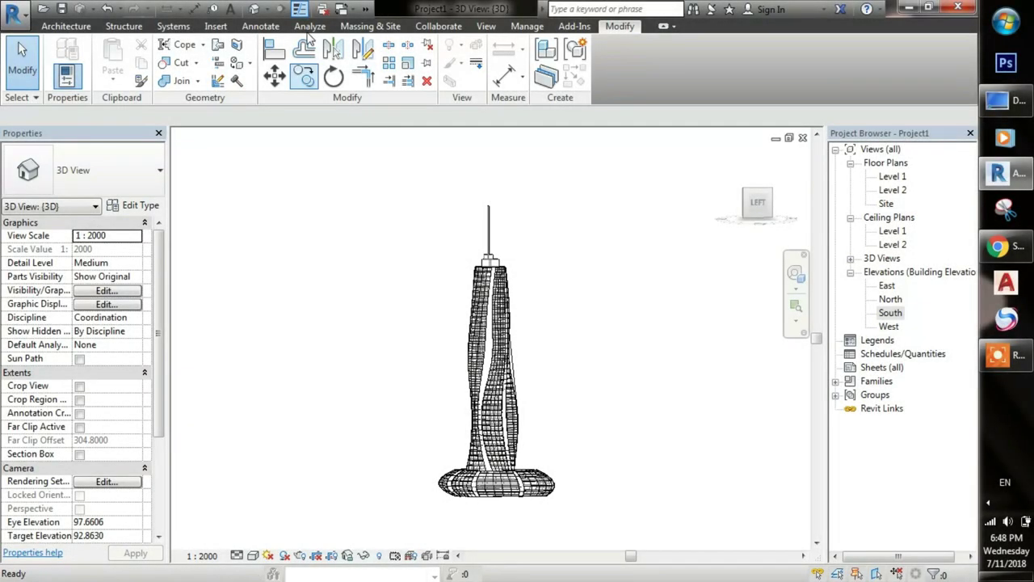
# Start Wall by Face with the wall location line set to a finish face
pyautogui.click(370, 26)
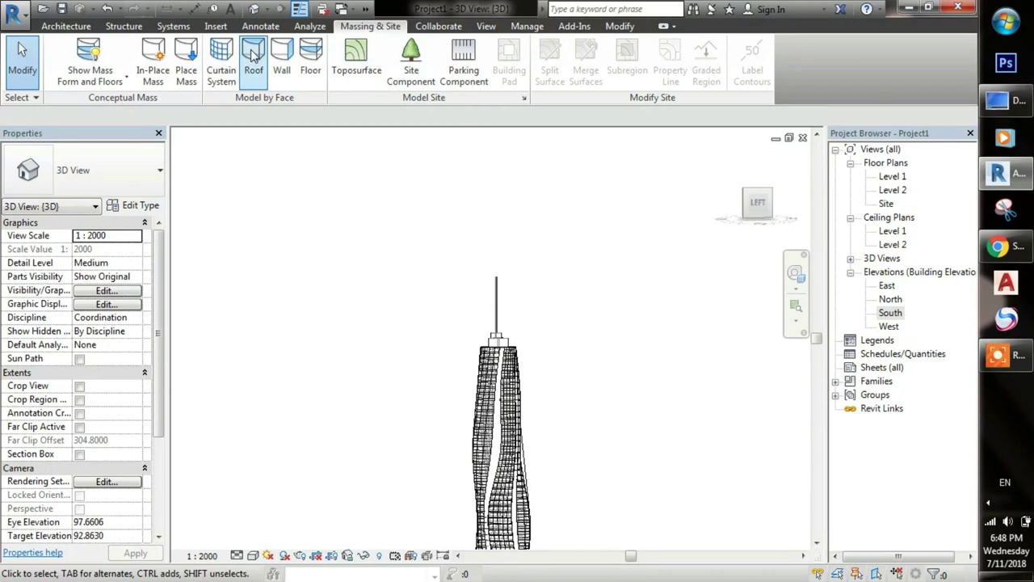
pyautogui.click(282, 55)
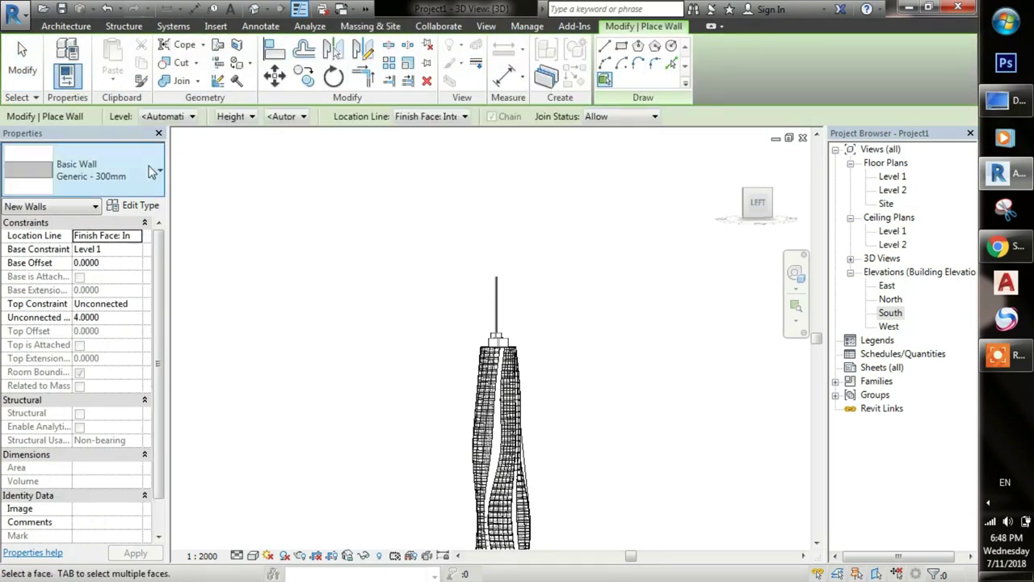
pyautogui.click(462, 118)
pyautogui.click(436, 164)
pyautogui.scroll(2, 561, 326)
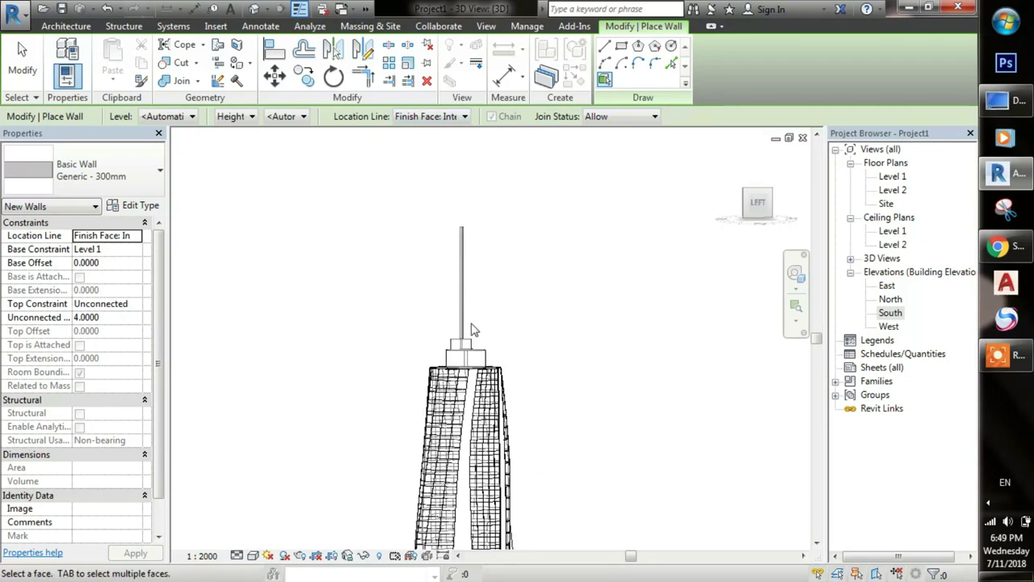
pyautogui.scroll(2, 459, 368)
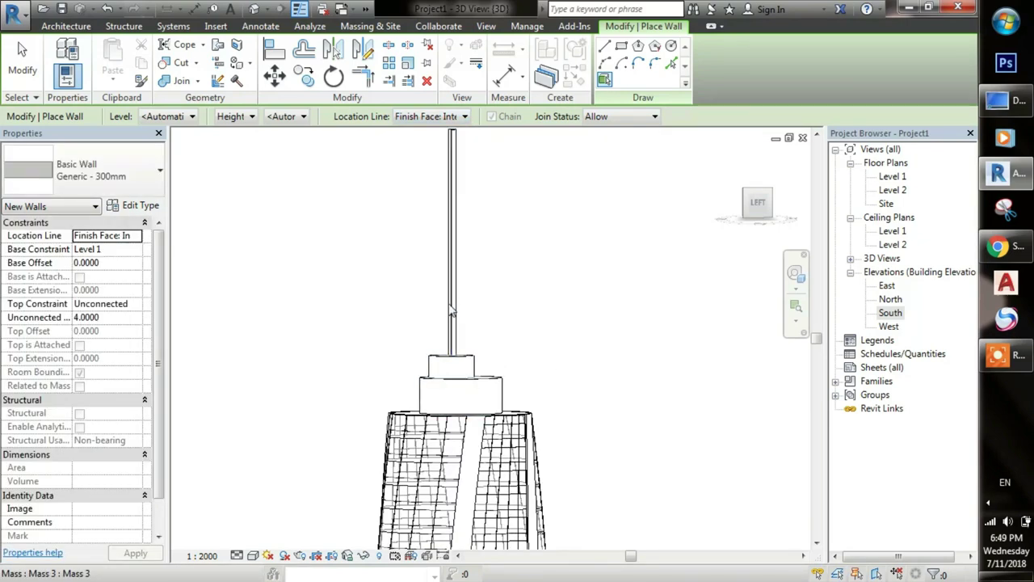
pyautogui.moveTo(464, 241); pyautogui.dragTo(465, 366, button='middle')
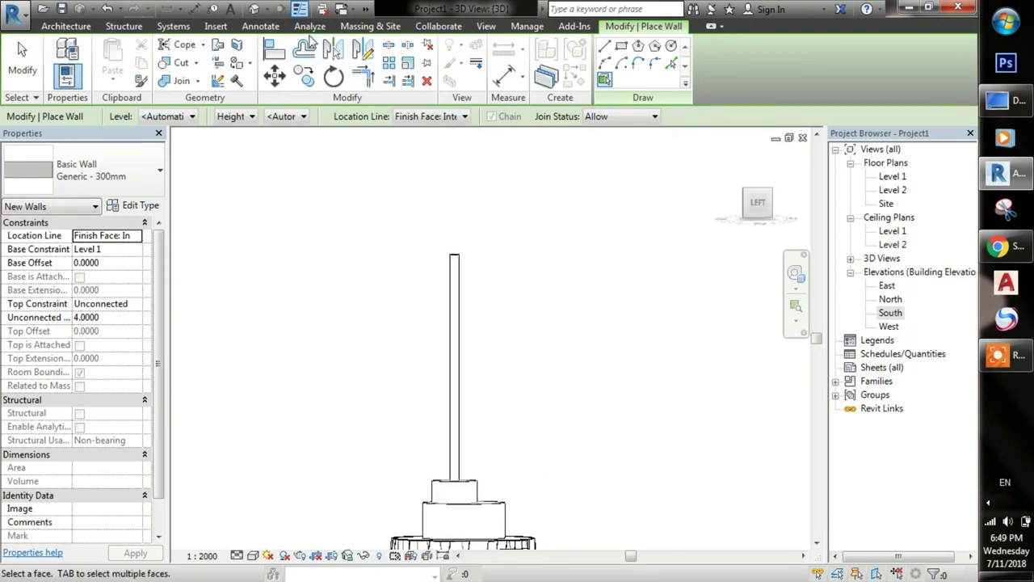
# Add a roof by face on the crown's top face, then finish roof placement
pyautogui.click(339, 29)
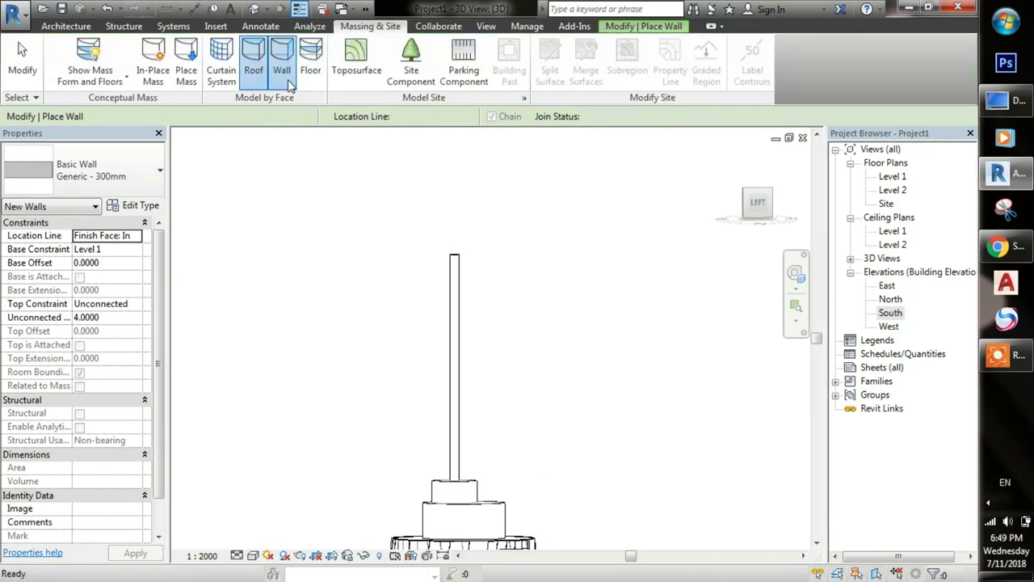
pyautogui.click(254, 55)
pyautogui.keyDown('shift'); pyautogui.moveTo(480, 356); pyautogui.dragTo(480, 377, button='middle'); pyautogui.keyUp('shift')
pyautogui.scroll(5, 455, 352)
pyautogui.scroll(-5, 489, 336)
pyautogui.moveTo(501, 364); pyautogui.dragTo(500, 210, button='middle')
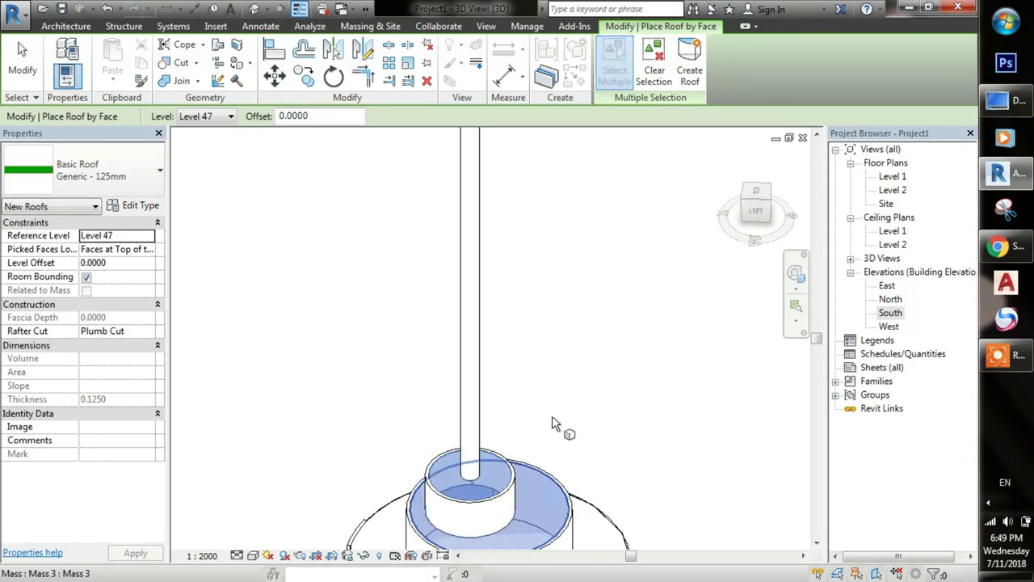
pyautogui.scroll(-2, 554, 422)
pyautogui.moveTo(554, 422); pyautogui.dragTo(580, 205, button='middle')
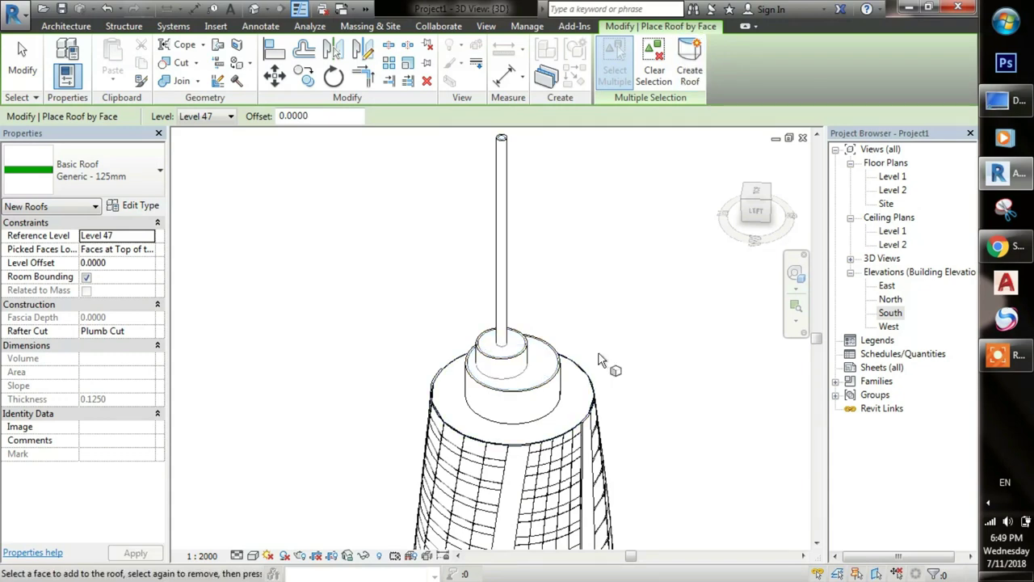
pyautogui.scroll(-3, 598, 361)
pyautogui.moveTo(599, 362); pyautogui.dragTo(576, 231, button='middle')
pyautogui.scroll(-2, 638, 321)
pyautogui.moveTo(637, 321); pyautogui.dragTo(633, 410, button='middle')
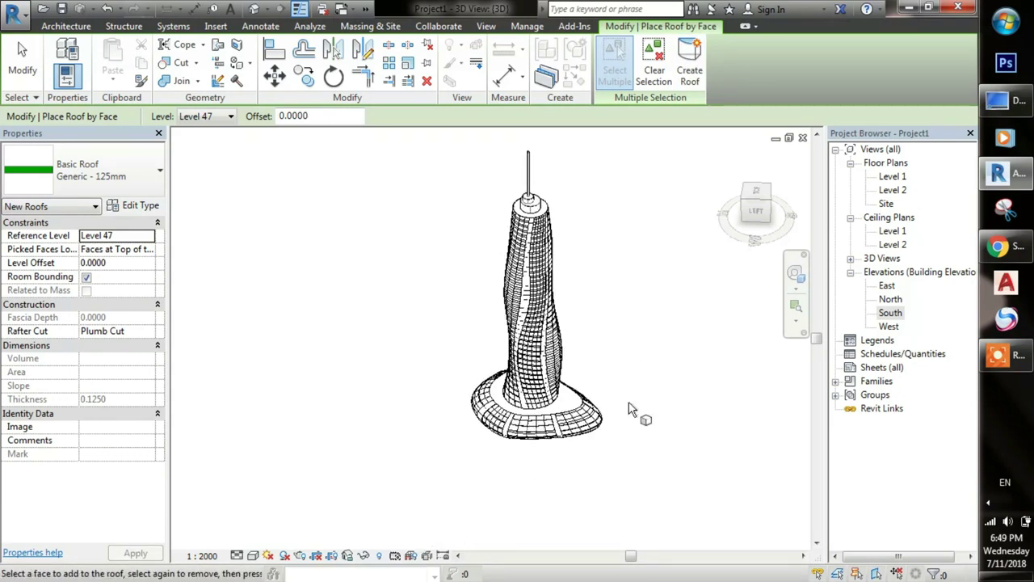
pyautogui.press('Escape')
# Orbit to a corner view of the finished tower
pyautogui.moveTo(618, 358)
pyautogui.mouseDown(button='middle')
pyautogui.moveTo(598, 259)
pyautogui.moveTo(592, 275)
pyautogui.mouseUp(button='middle')
pyautogui.scroll(2, 591, 253)
pyautogui.scroll(-3, 596, 432)
pyautogui.keyDown('shift'); pyautogui.moveTo(596, 432); pyautogui.dragTo(445, 458, button='middle'); pyautogui.keyUp('shift')
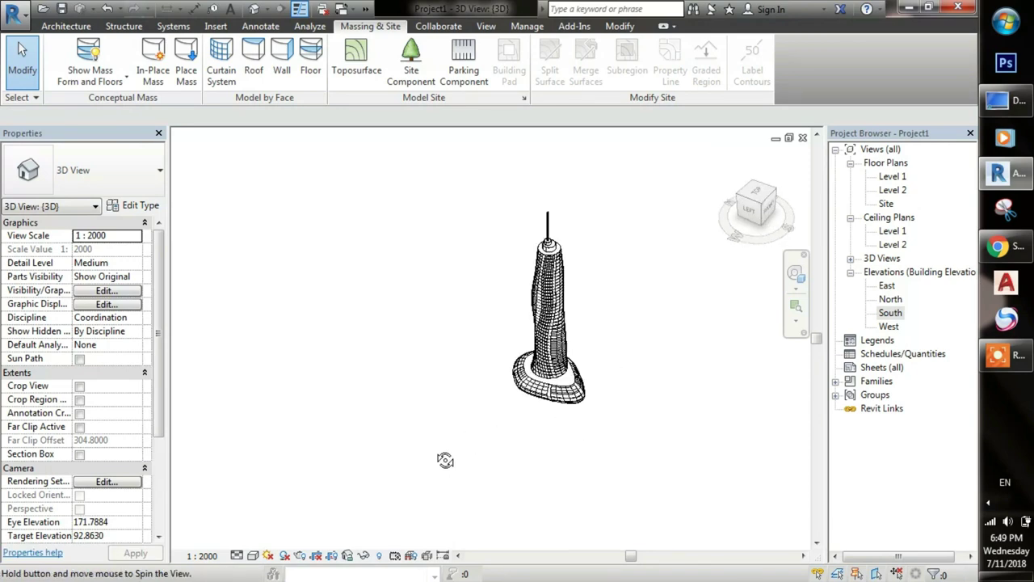
# Switch the view's visual style to Shaded, then Realistic
pyautogui.click(252, 554)
pyautogui.click(331, 491)
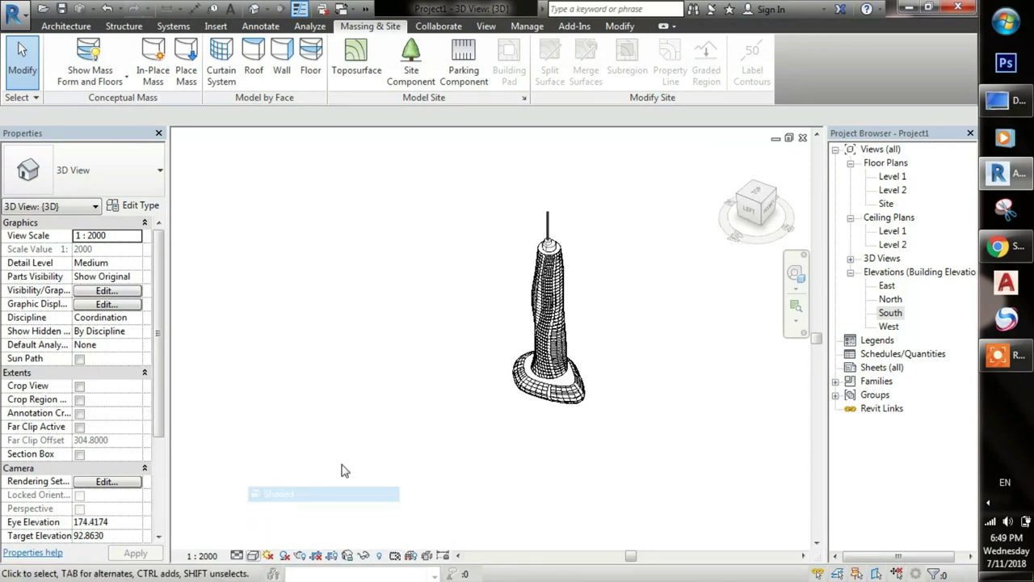
pyautogui.click(253, 555)
pyautogui.click(260, 524)
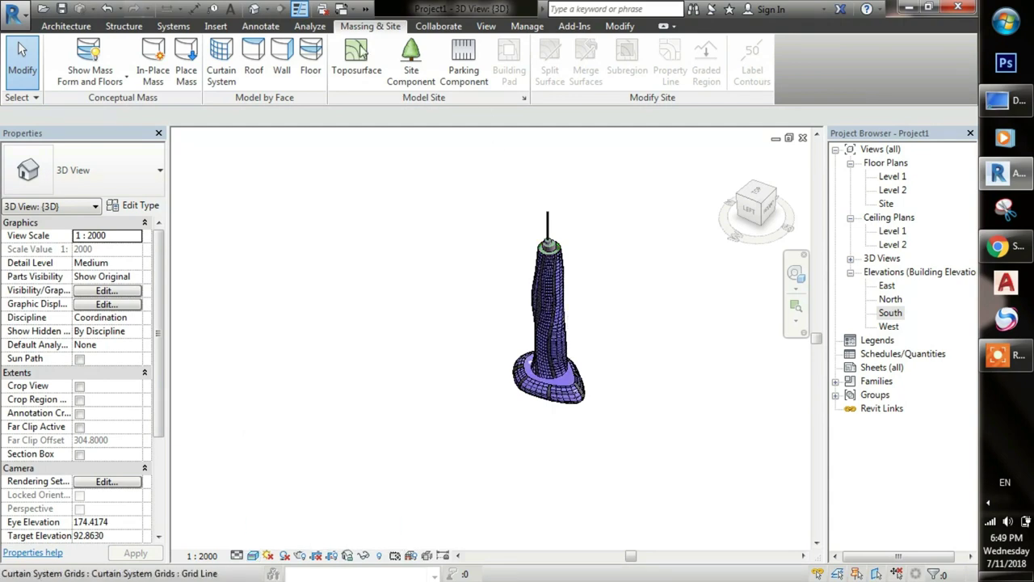
# Create floors on the tower's mass floors by face, then window-select the whole tower
pyautogui.click(310, 65)
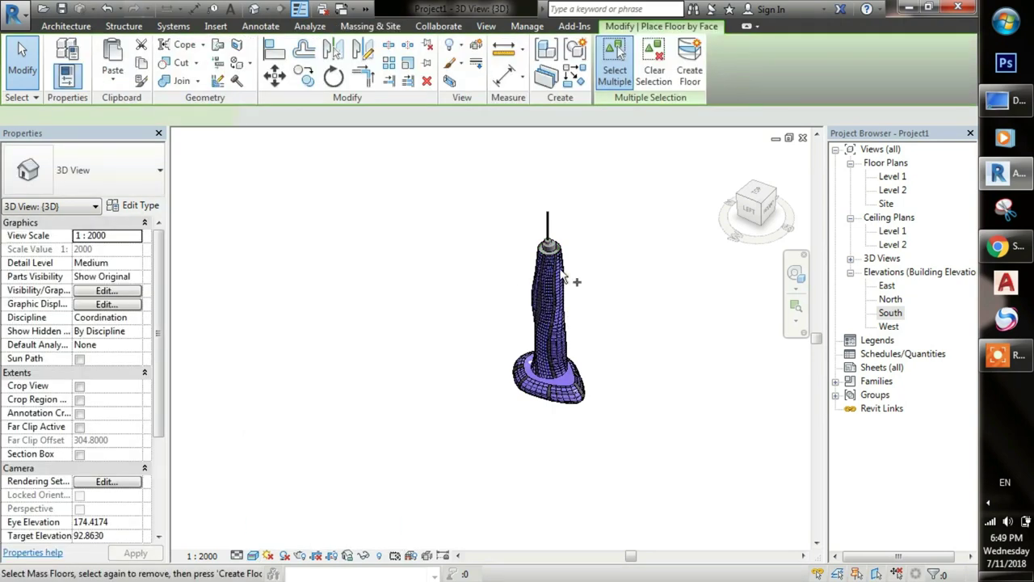
pyautogui.click(556, 339)
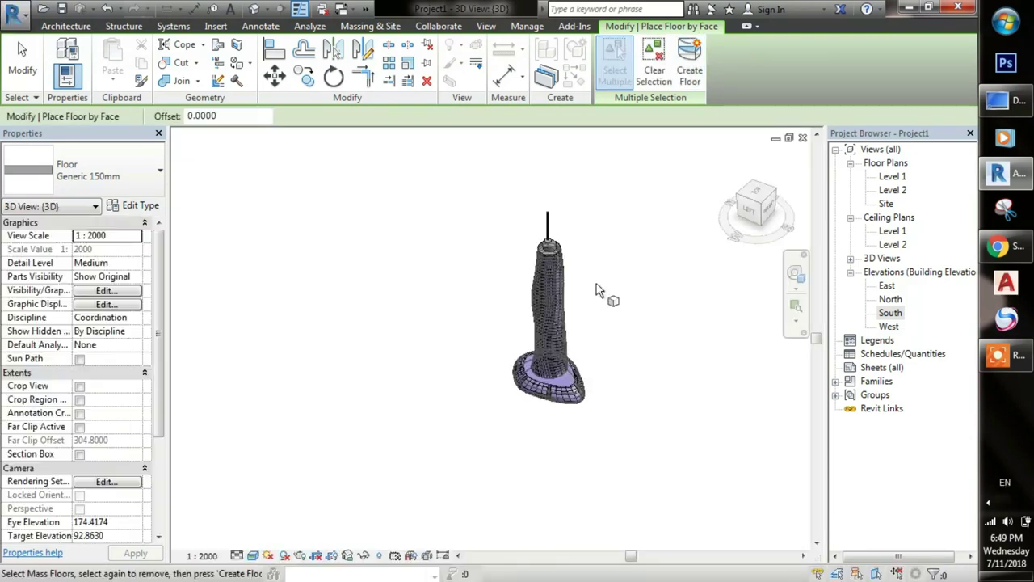
pyautogui.moveTo(576, 294); pyautogui.dragTo(571, 353, button='middle')
pyautogui.press('Escape')
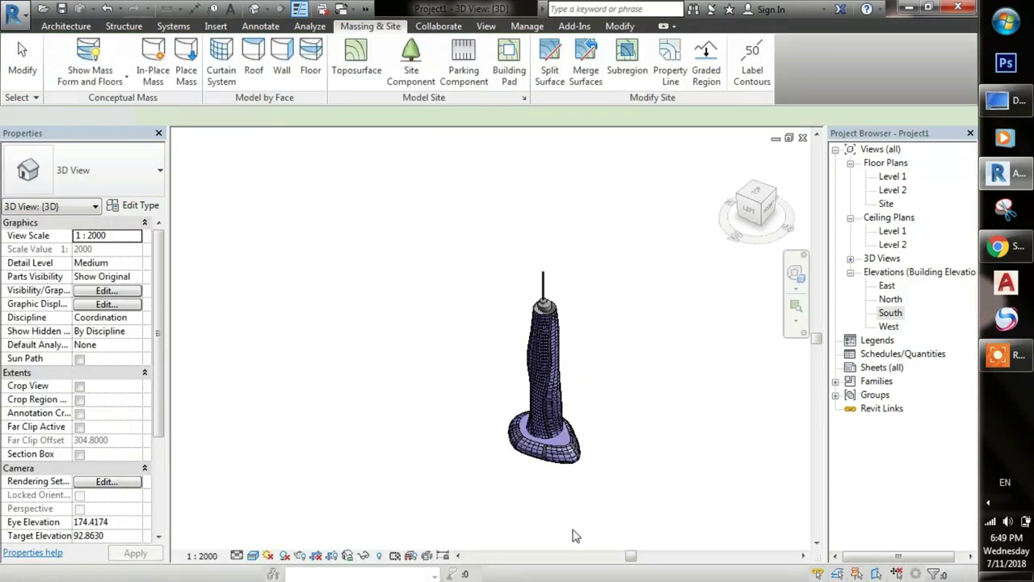
pyautogui.moveTo(420, 220); pyautogui.dragTo(650, 397)
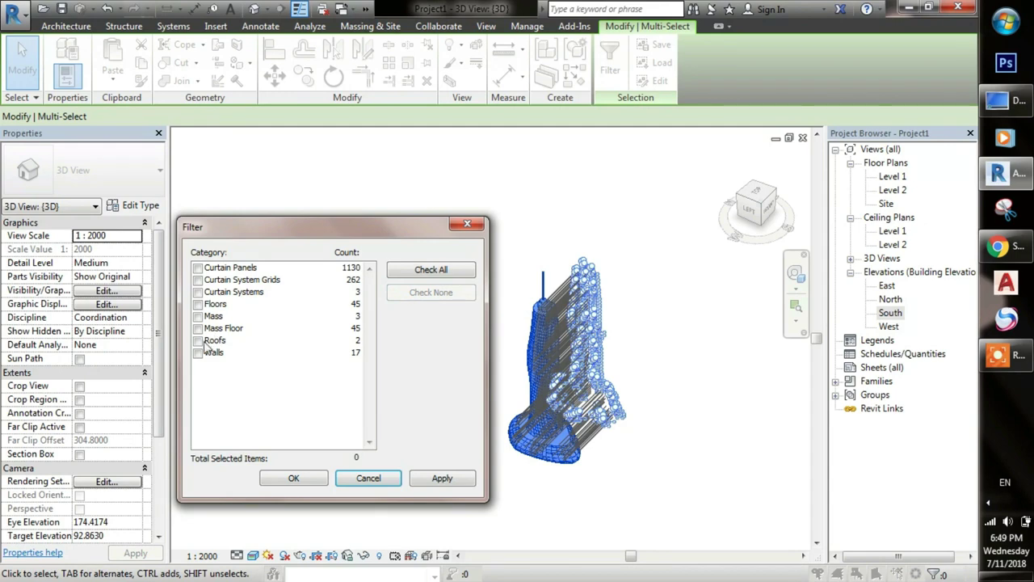
# Filter the selection to Floors only and change them to Generic 300mm
pyautogui.click(197, 304)
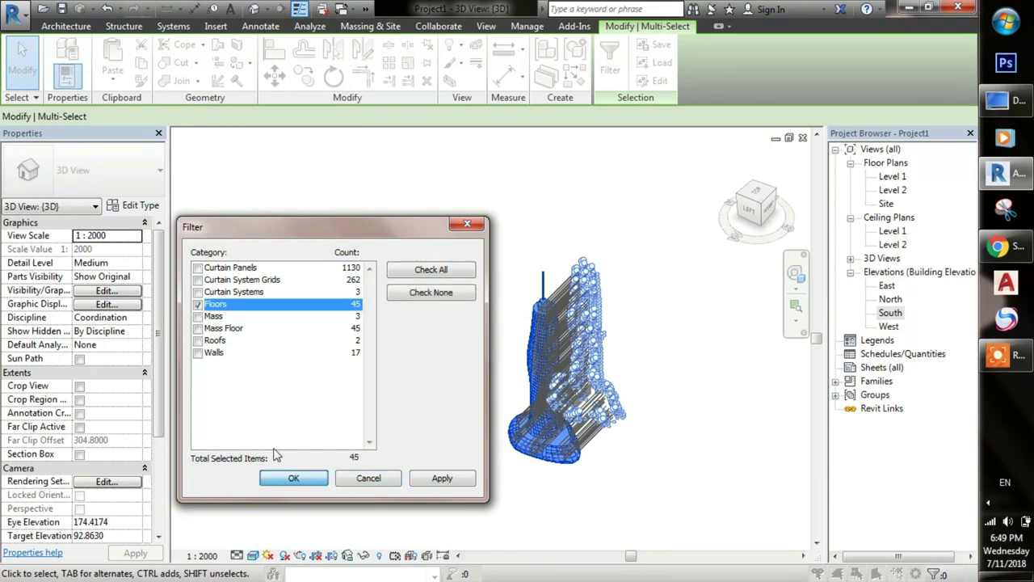
pyautogui.click(293, 478)
pyautogui.click(97, 170)
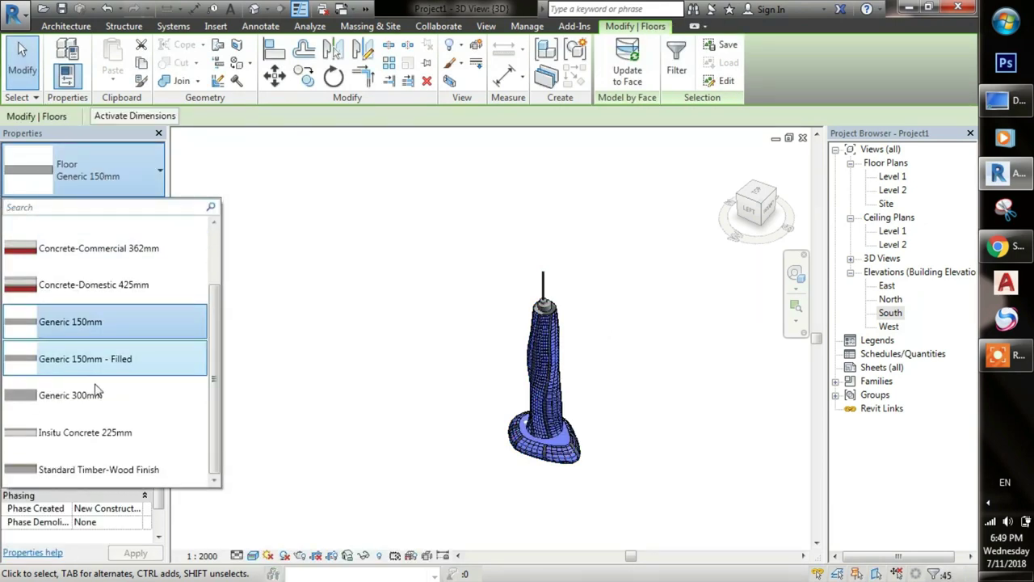
pyautogui.click(65, 395)
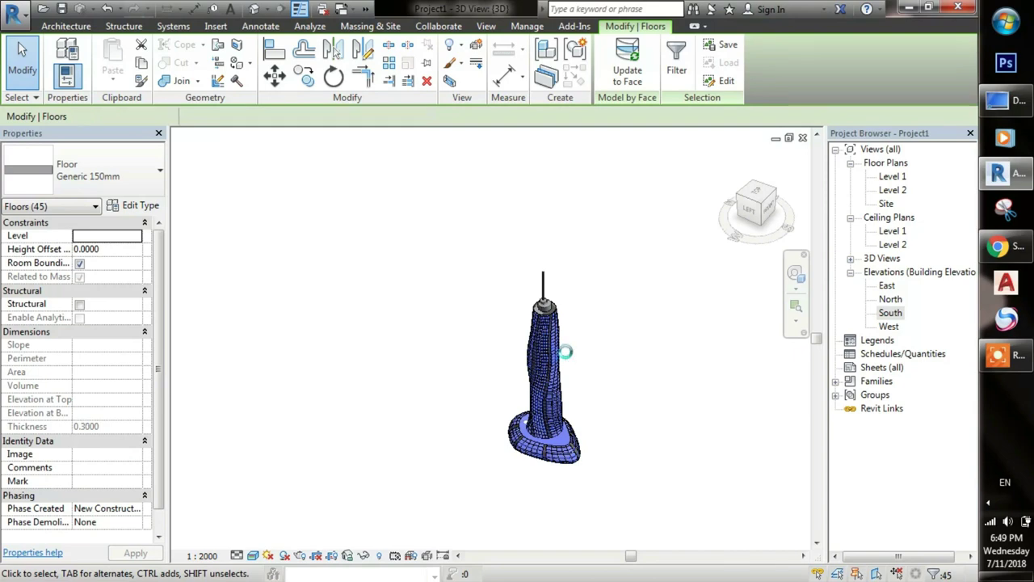
pyautogui.scroll(3, 566, 352)
pyautogui.scroll(3, 565, 356)
pyautogui.scroll(1, 566, 340)
pyautogui.moveTo(566, 323); pyautogui.dragTo(632, 303, button='middle')
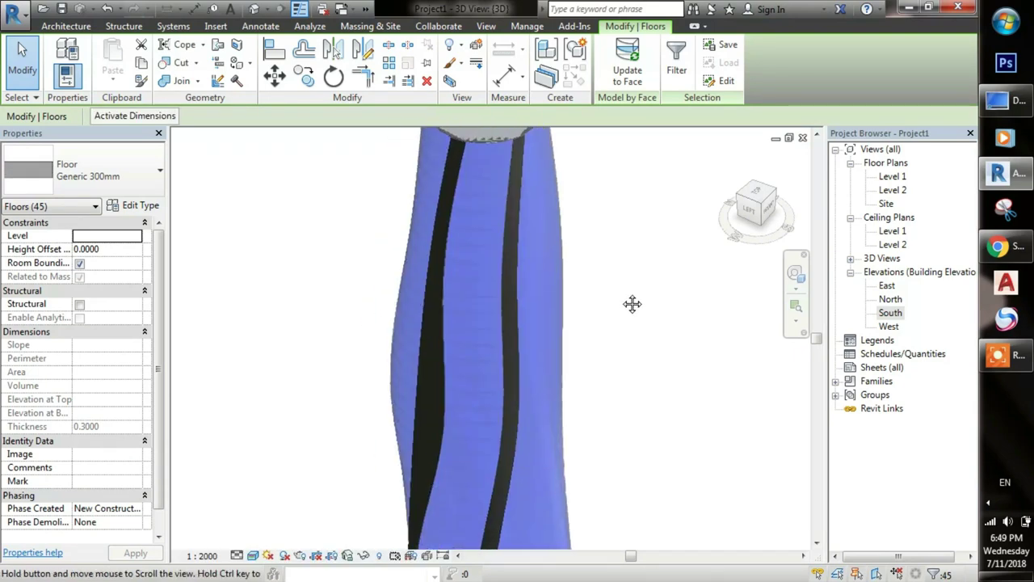
pyautogui.scroll(-3, 635, 331)
pyautogui.scroll(-2, 640, 359)
pyautogui.click(638, 373)
# Turn off Show Mass Form and Floors so the real slabs and curtain grid display
pyautogui.scroll(2, 635, 378)
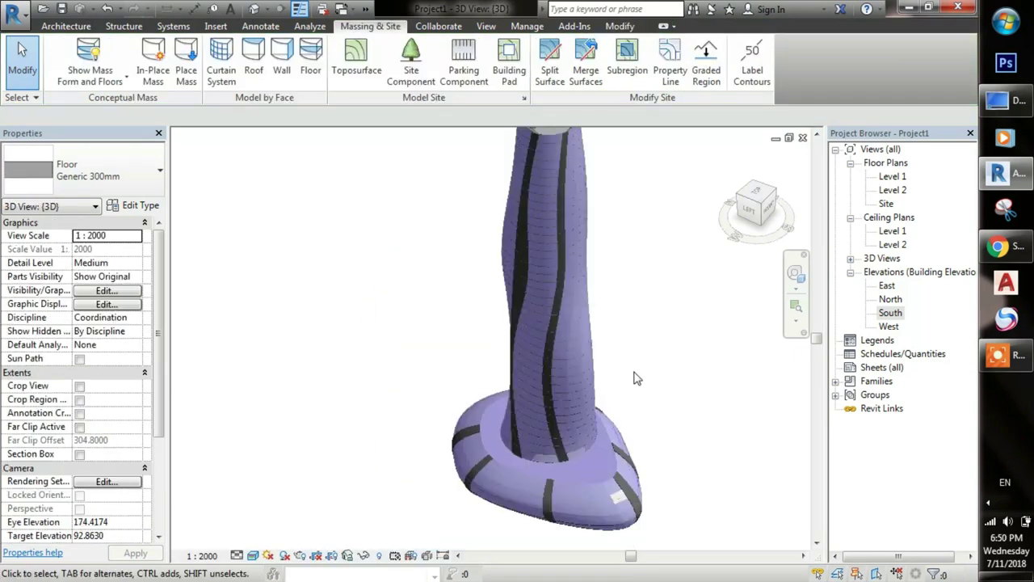
pyautogui.keyDown('shift'); pyautogui.moveTo(634, 377); pyautogui.dragTo(676, 257, button='middle'); pyautogui.keyUp('shift')
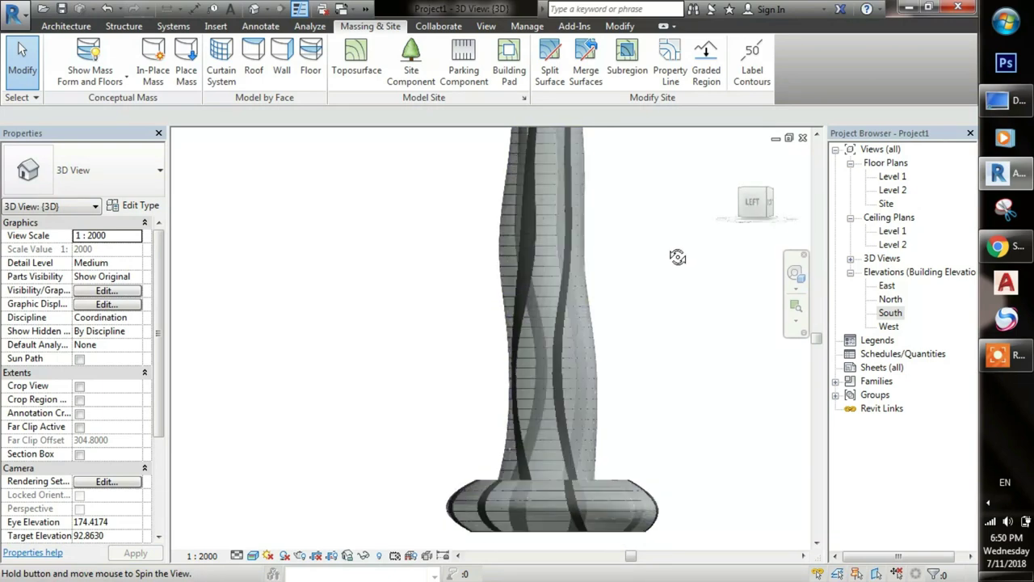
pyautogui.keyDown('shift'); pyautogui.moveTo(676, 256); pyautogui.dragTo(652, 258, button='middle'); pyautogui.keyUp('shift')
pyautogui.scroll(-2, 652, 259)
pyautogui.scroll(-1, 628, 346)
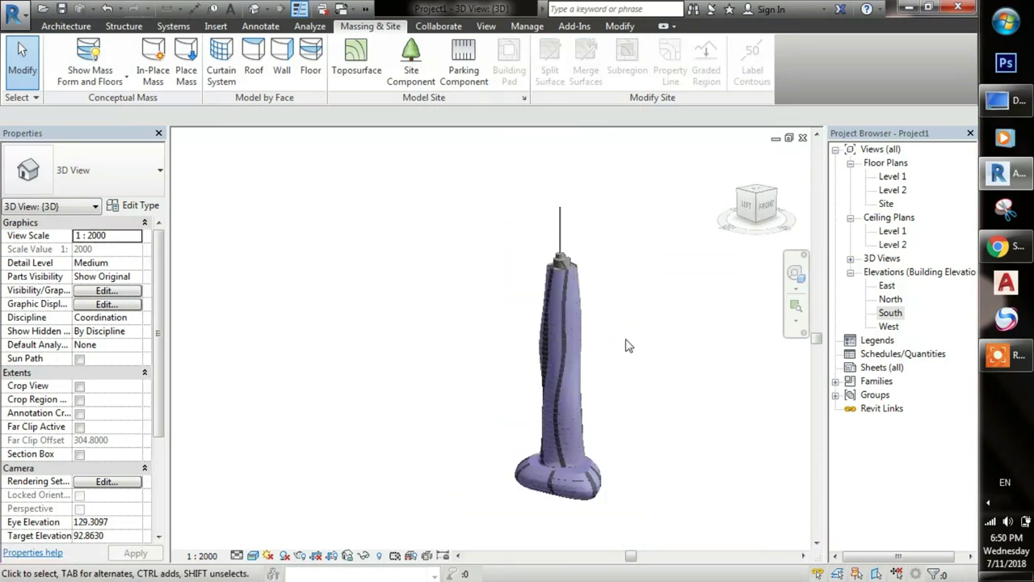
pyautogui.click(93, 65)
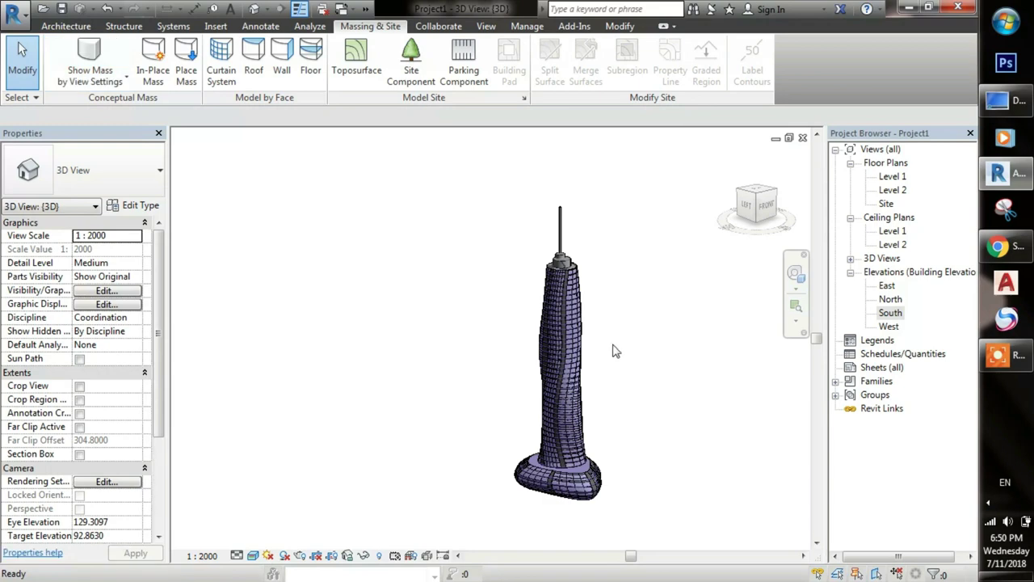
pyautogui.keyDown('shift'); pyautogui.moveTo(652, 373); pyautogui.dragTo(553, 410, button='middle'); pyautogui.keyUp('shift')
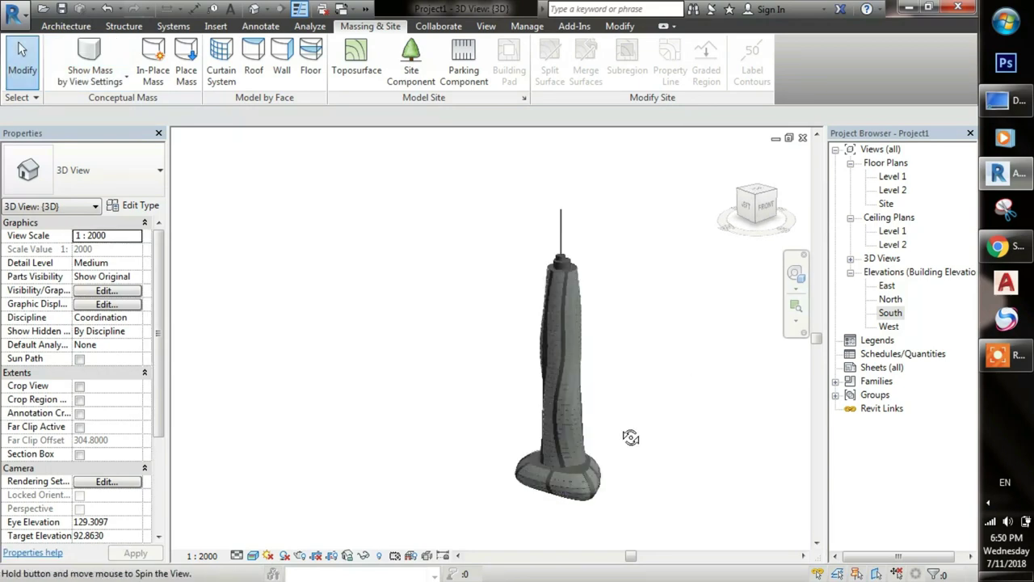
pyautogui.scroll(5, 563, 372)
pyautogui.scroll(3, 563, 366)
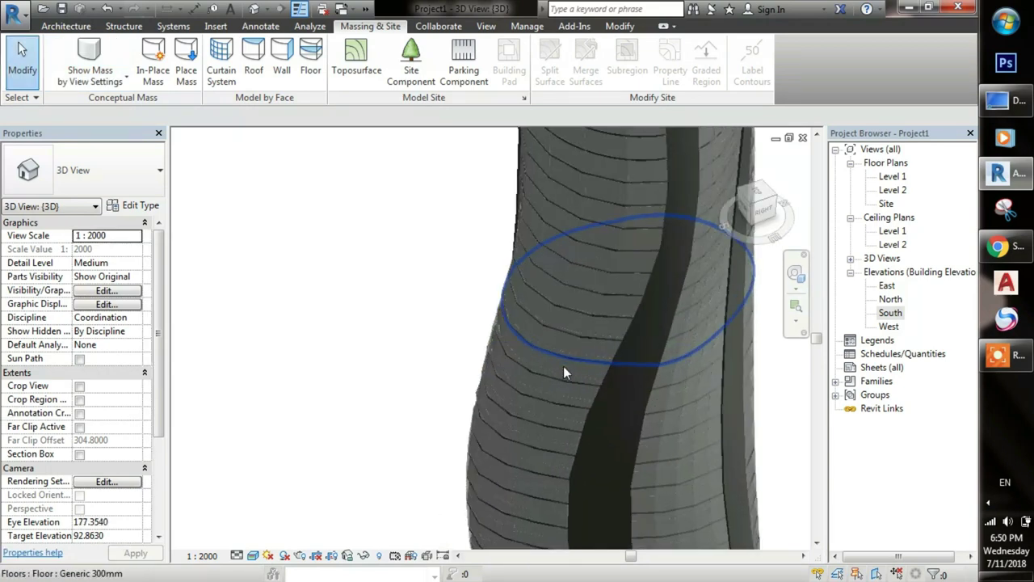
pyautogui.scroll(5, 567, 320)
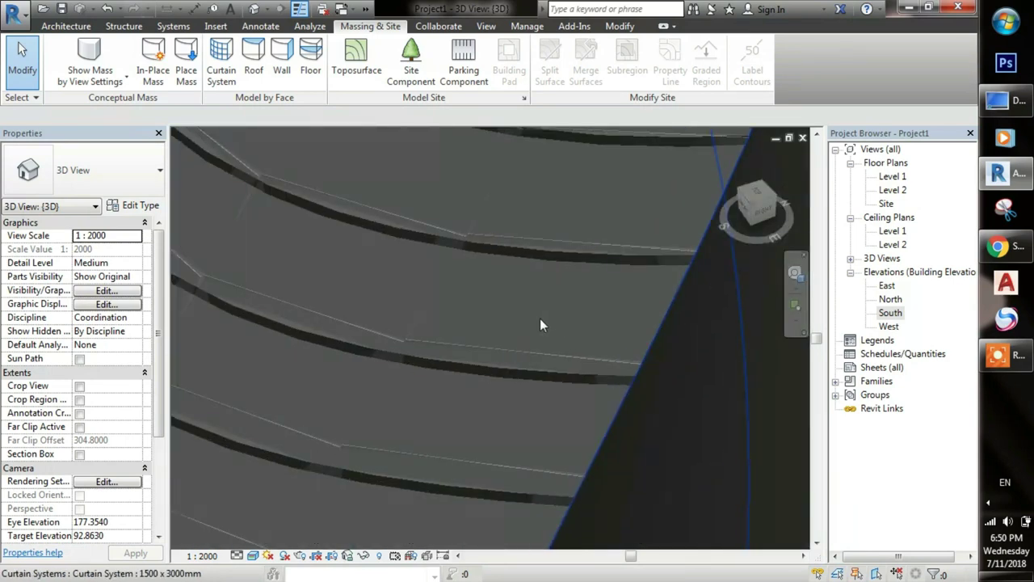
pyautogui.scroll(-5, 410, 314)
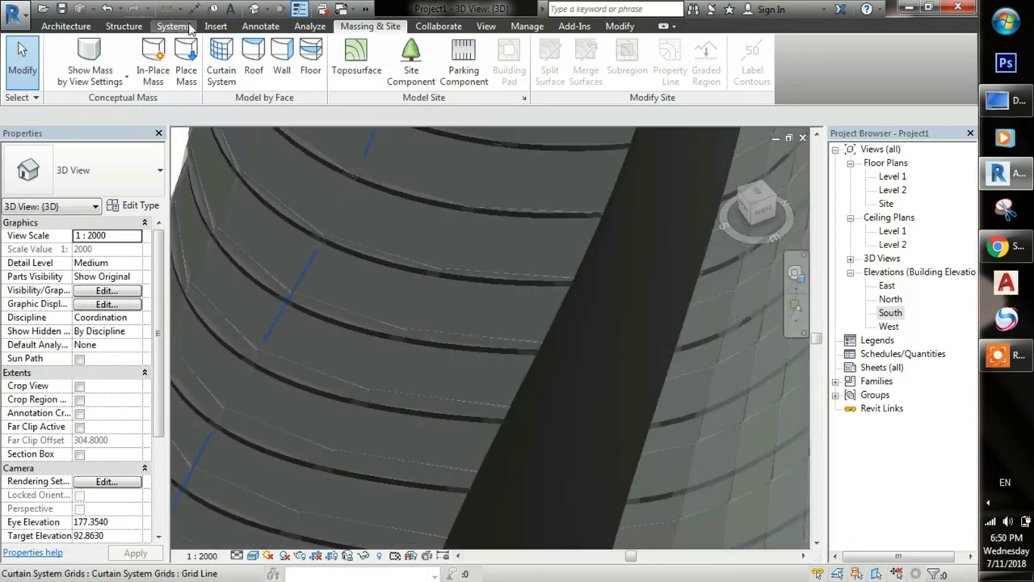
pyautogui.click(67, 26)
# Add Rectangular Mullion 50 x 150mm on all grid lines of the tower's curtain walls
pyautogui.click(270, 81)
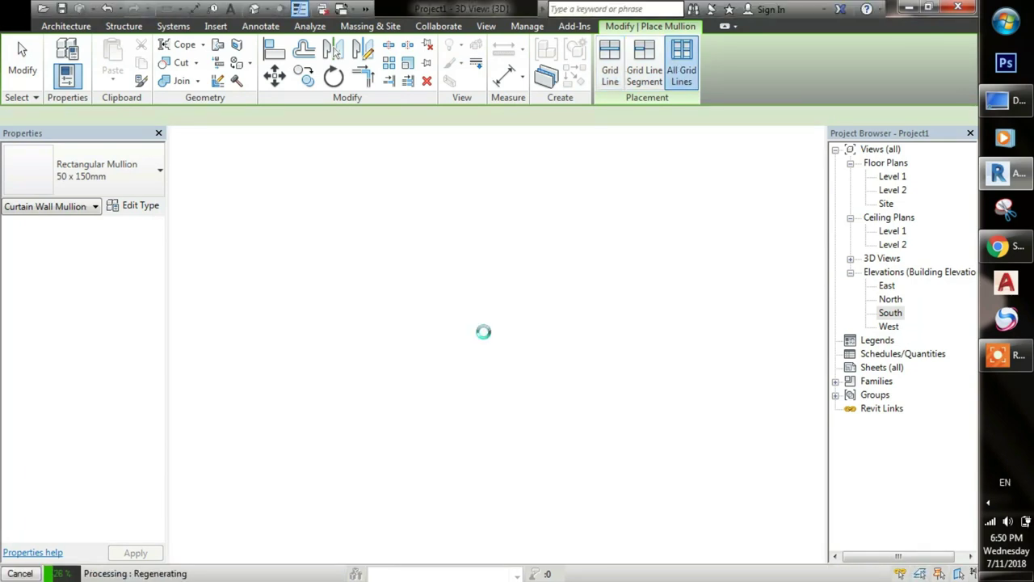
pyautogui.scroll(5, 399, 319)
pyautogui.scroll(3, 428, 325)
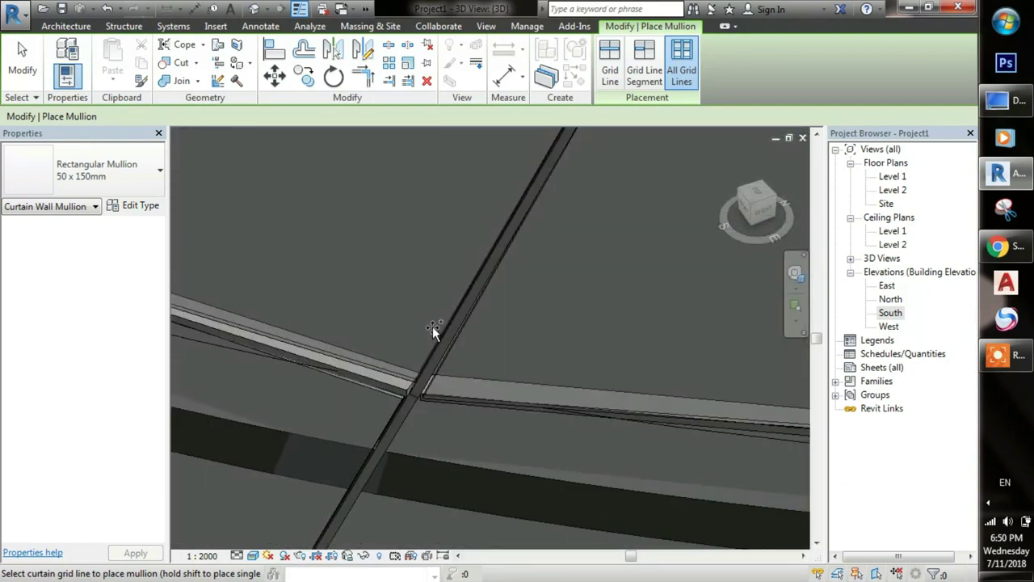
pyautogui.scroll(-2, 432, 326)
pyautogui.scroll(-2, 441, 319)
pyautogui.scroll(-3, 441, 318)
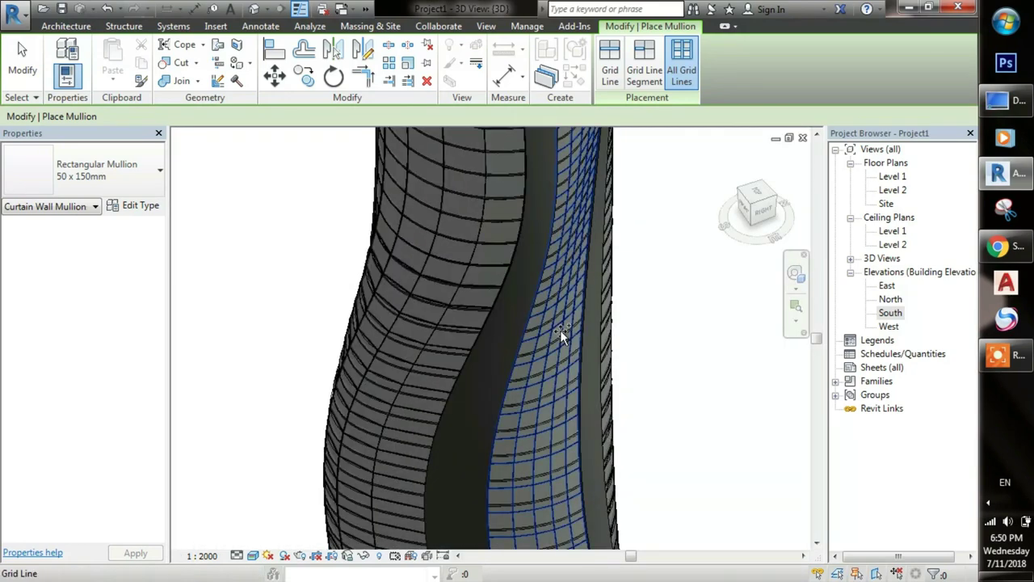
pyautogui.scroll(3, 559, 330)
pyautogui.scroll(3, 560, 331)
pyautogui.click(487, 269)
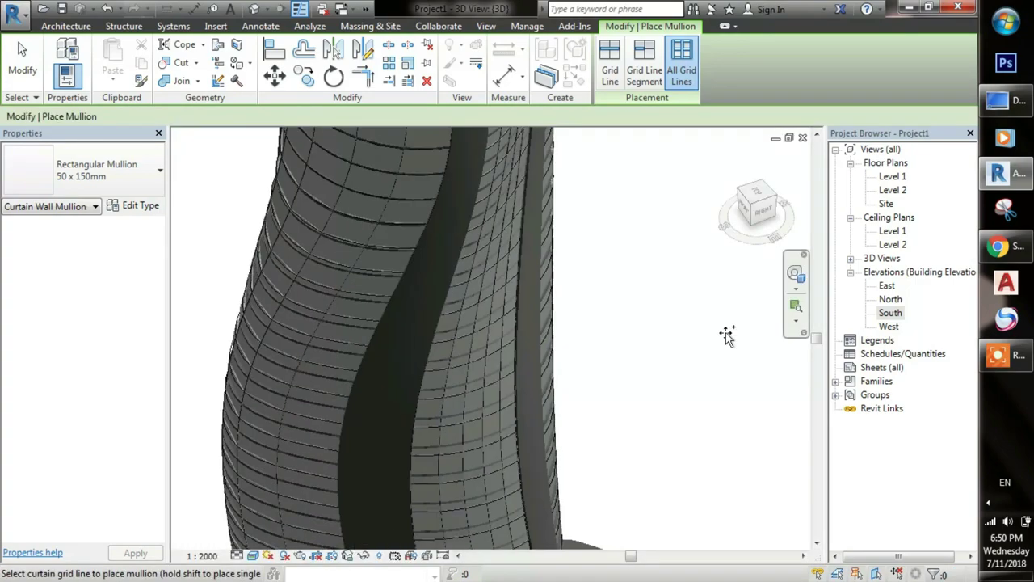
# Add the same mullions to the base's left curtain panels
pyautogui.moveTo(724, 335)
pyautogui.keyDown('shift'); pyautogui.mouseDown(button='middle')
pyautogui.moveTo(450, 413)
pyautogui.moveTo(499, 358)
pyautogui.mouseUp(button='middle'); pyautogui.keyUp('shift')
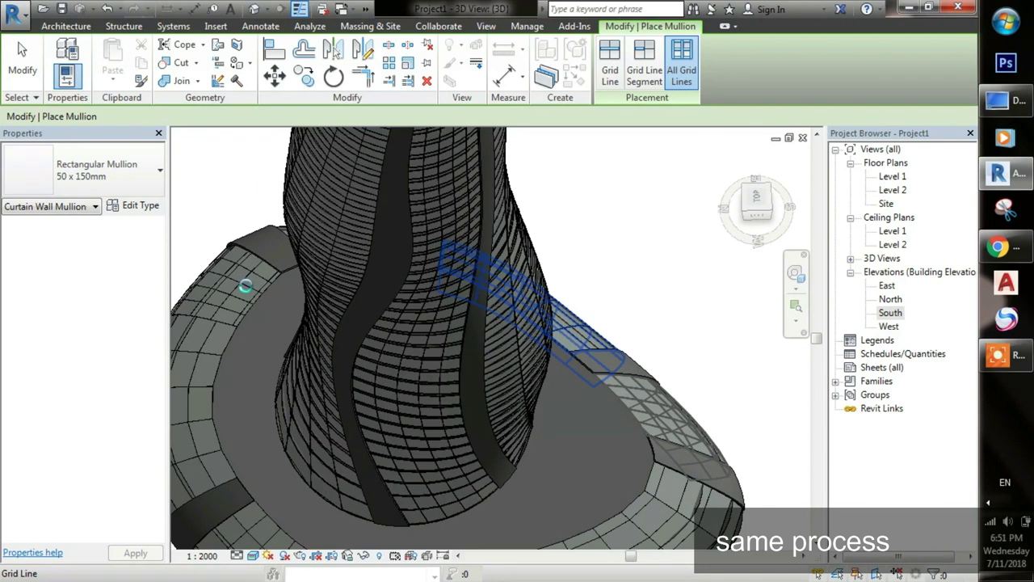
pyautogui.click(191, 430)
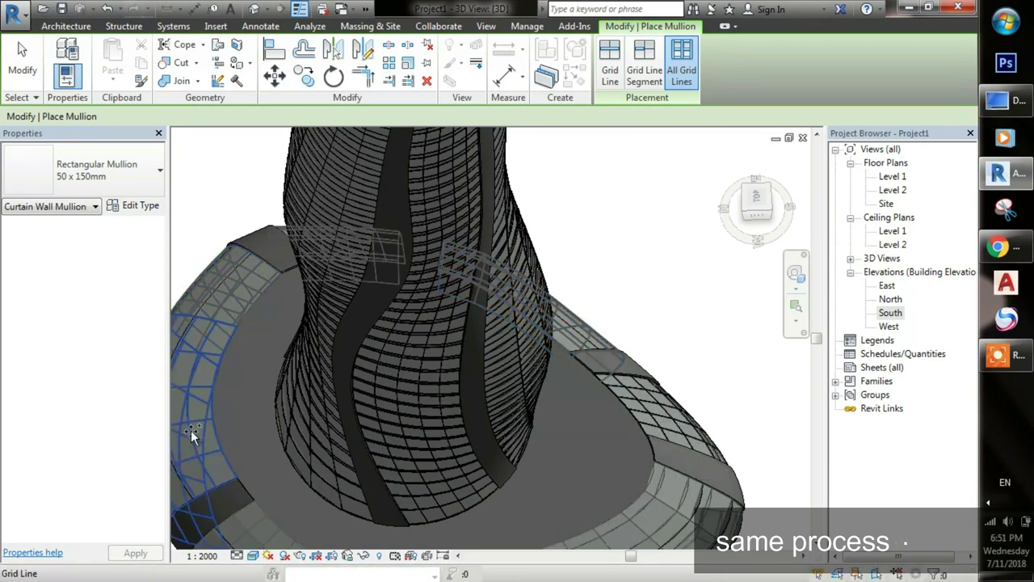
pyautogui.scroll(-5, 244, 402)
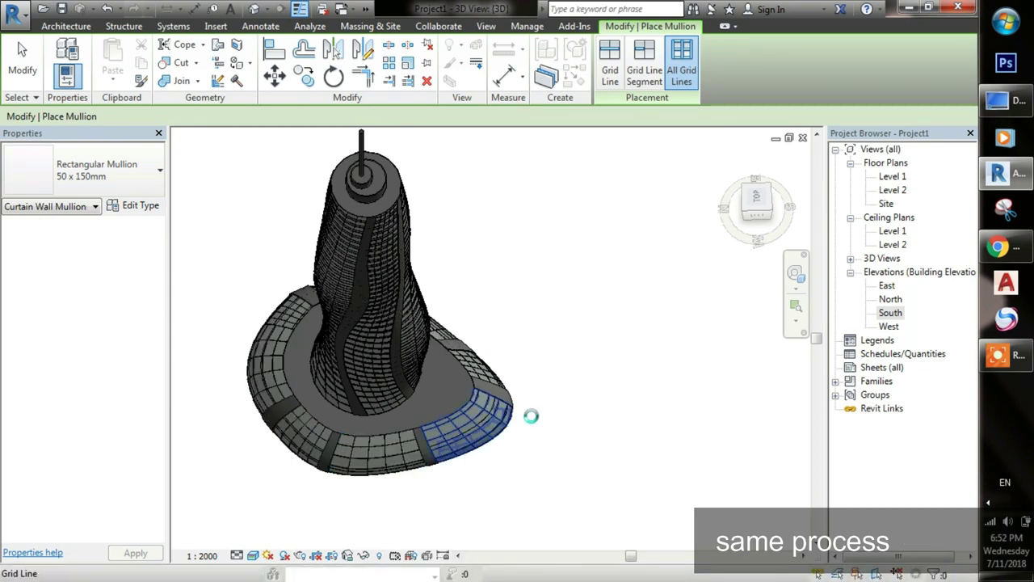
pyautogui.scroll(-2, 533, 418)
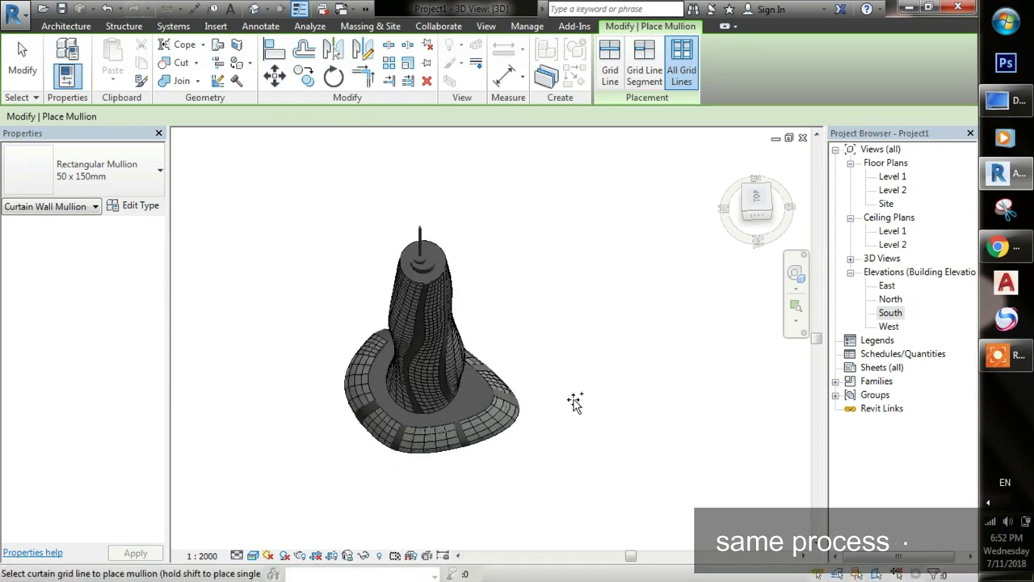
pyautogui.scroll(-3, 596, 388)
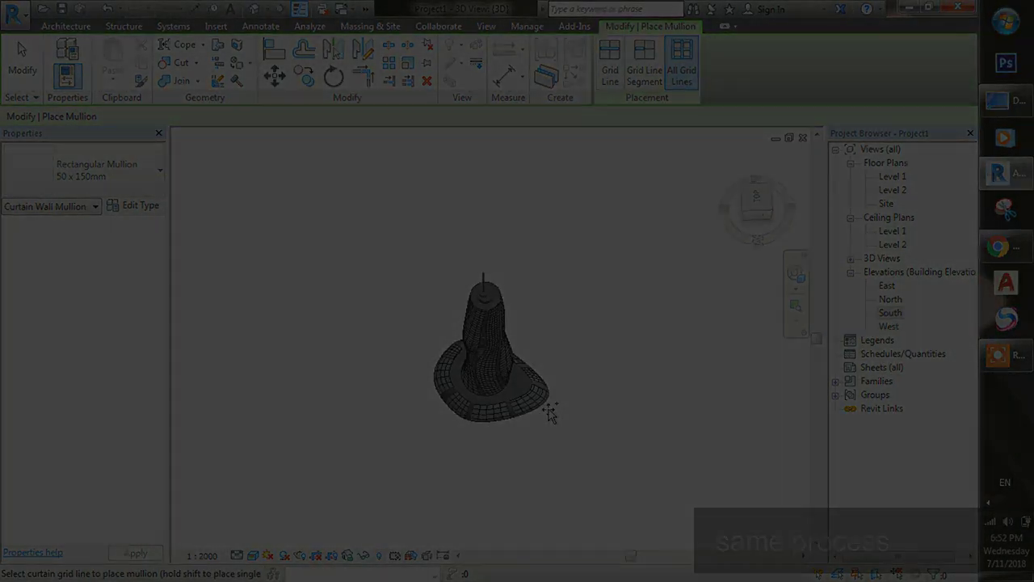